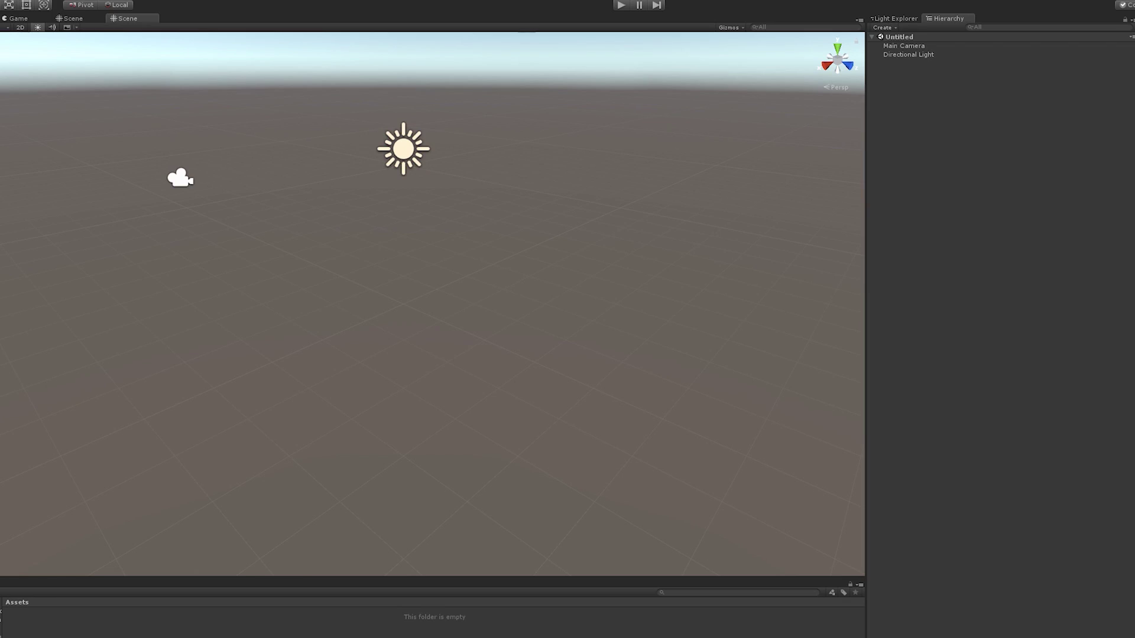
Bring up the Hierarchy's creation menu, then dismiss it with Escape
right_click(978, 230)
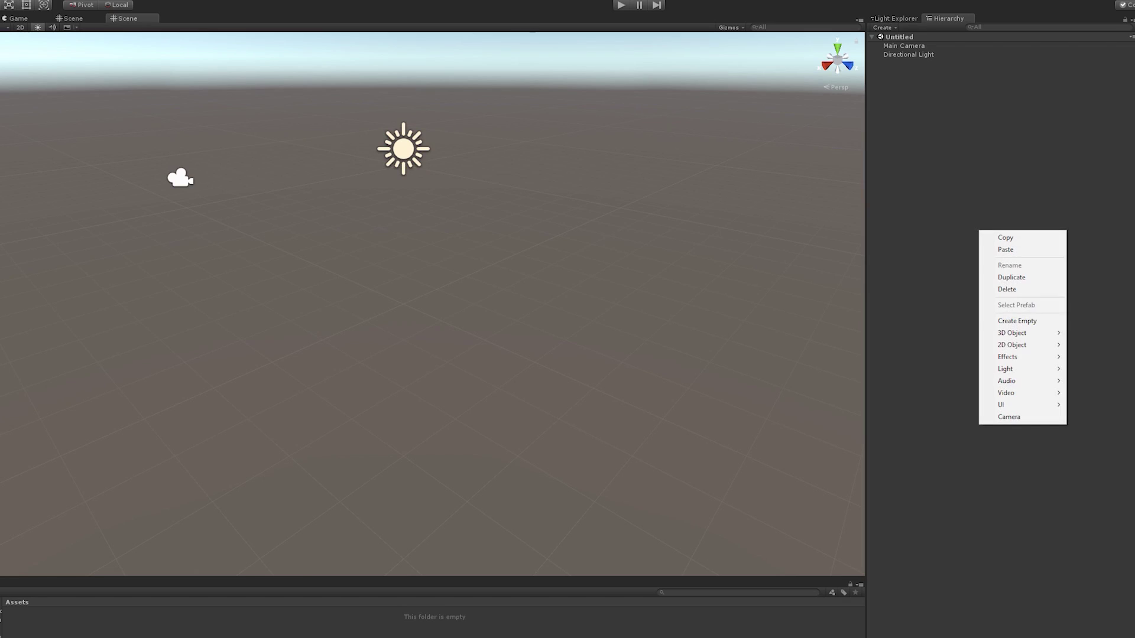
key(Escape)
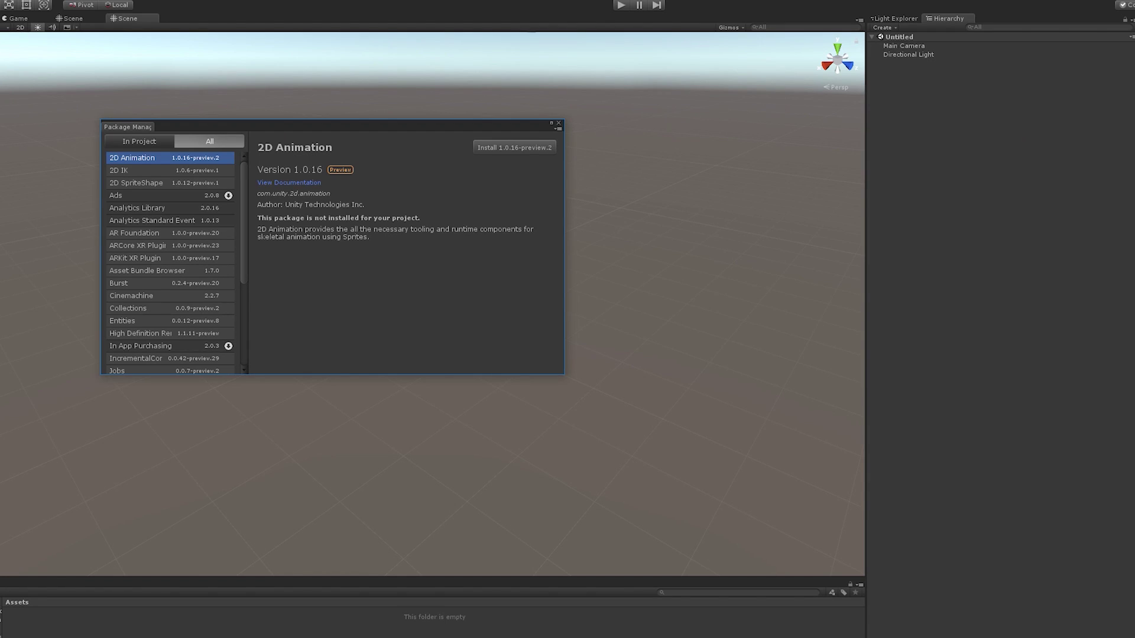
Scroll the Package Manager's package list down to ProBuilder and select it
scroll(178, 320, down, 5)
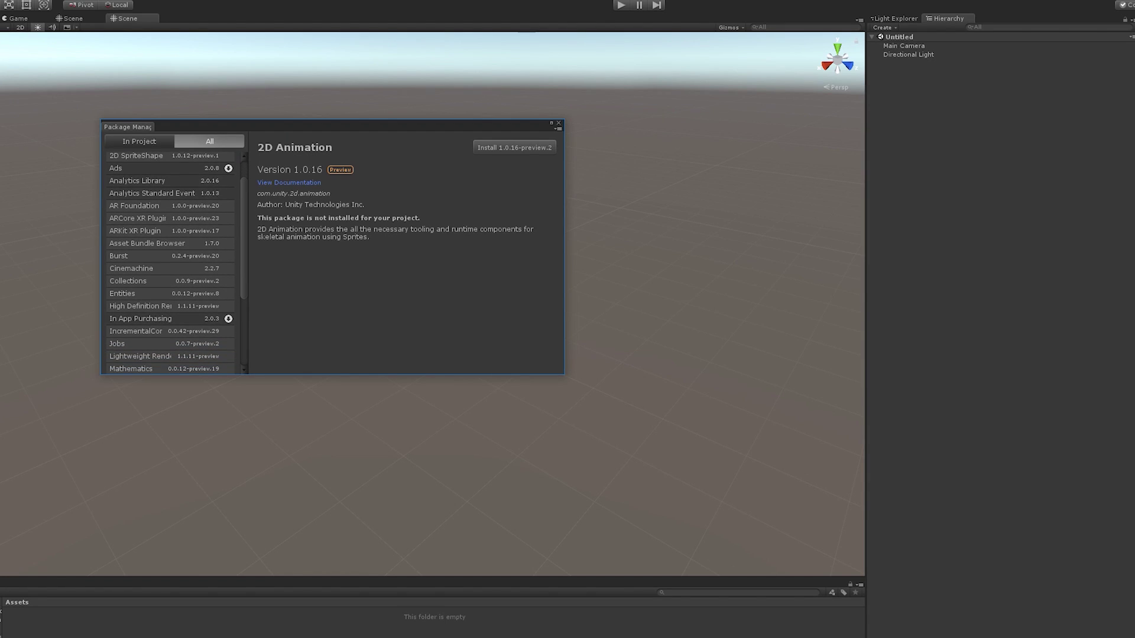
scroll(395, 284, down, 2)
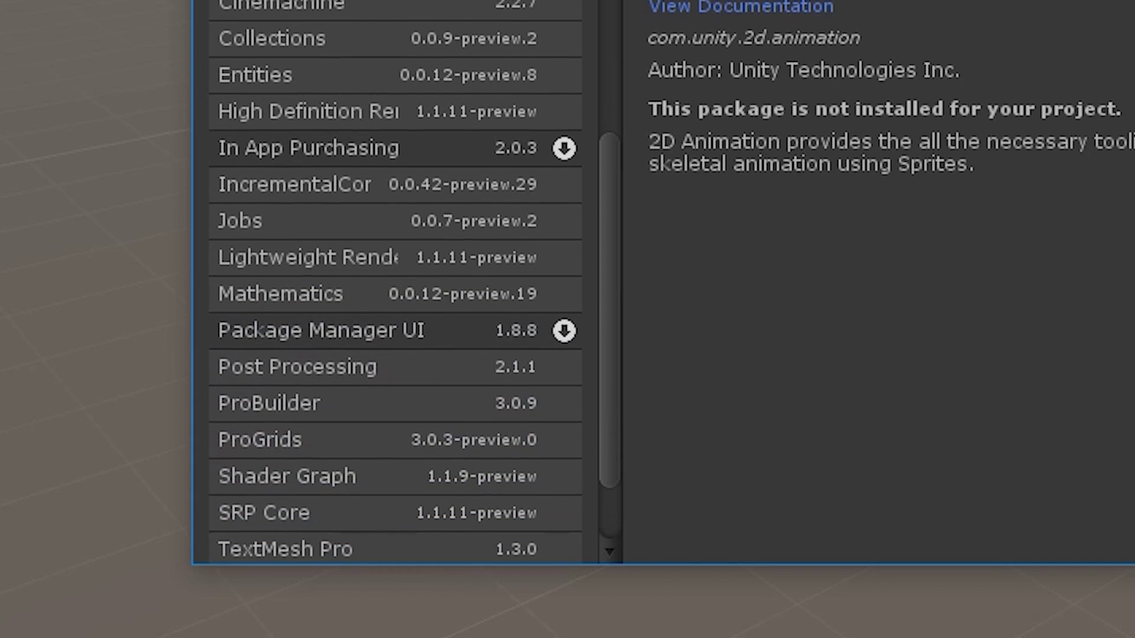
click(269, 403)
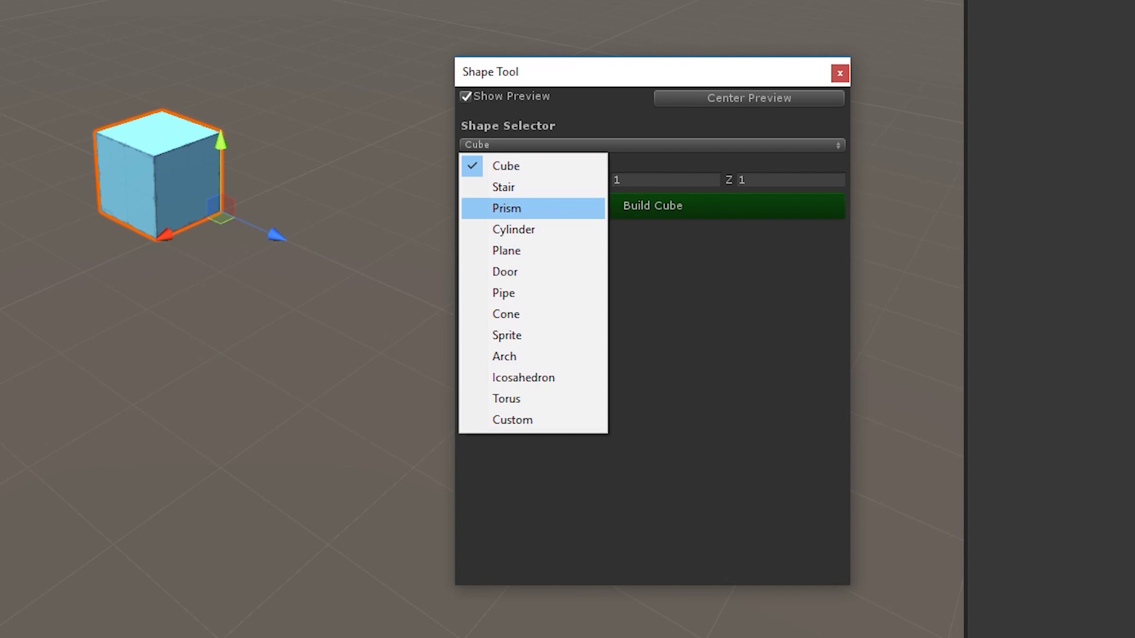
Make the new shape a 2×2 Plane with 0 width and length segments
key(Return)
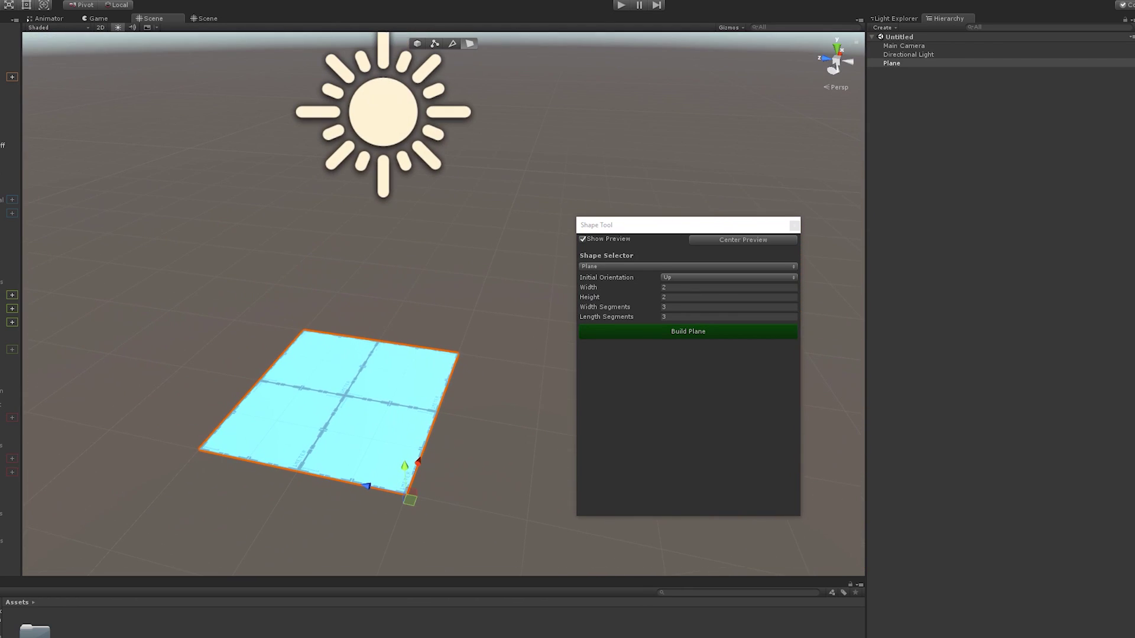
click(729, 307)
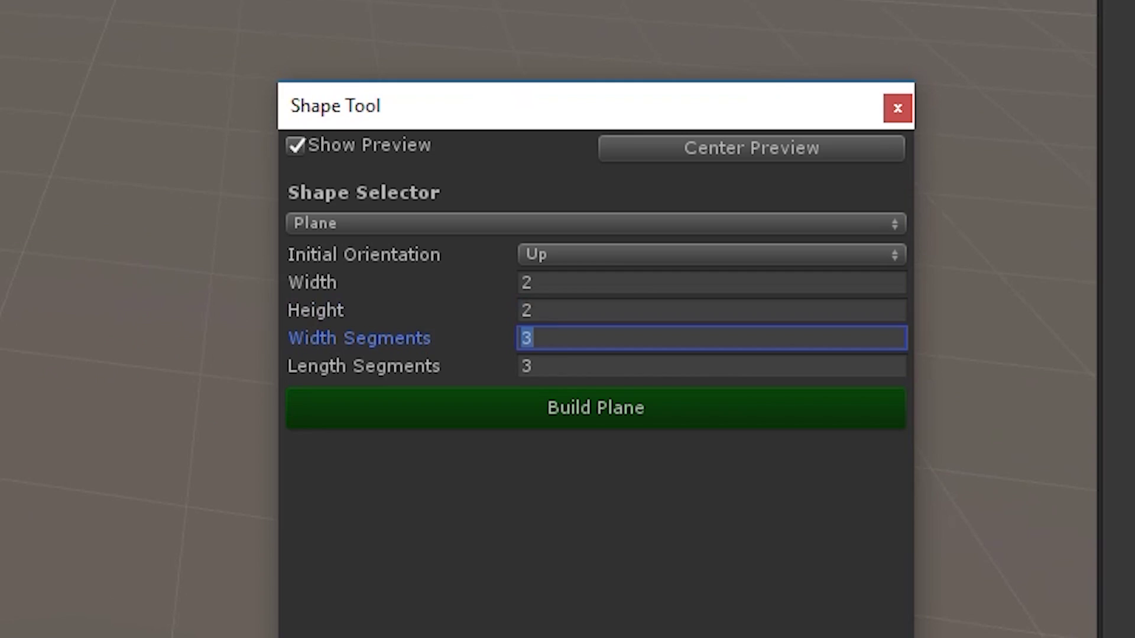
text(0)
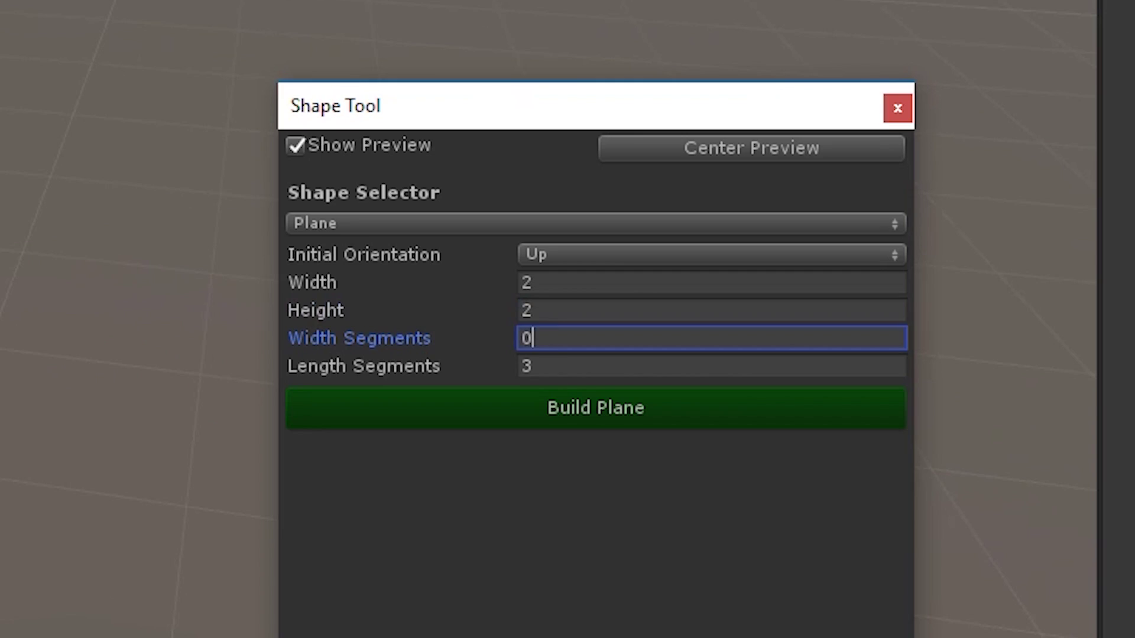
key(Tab)
text(0)
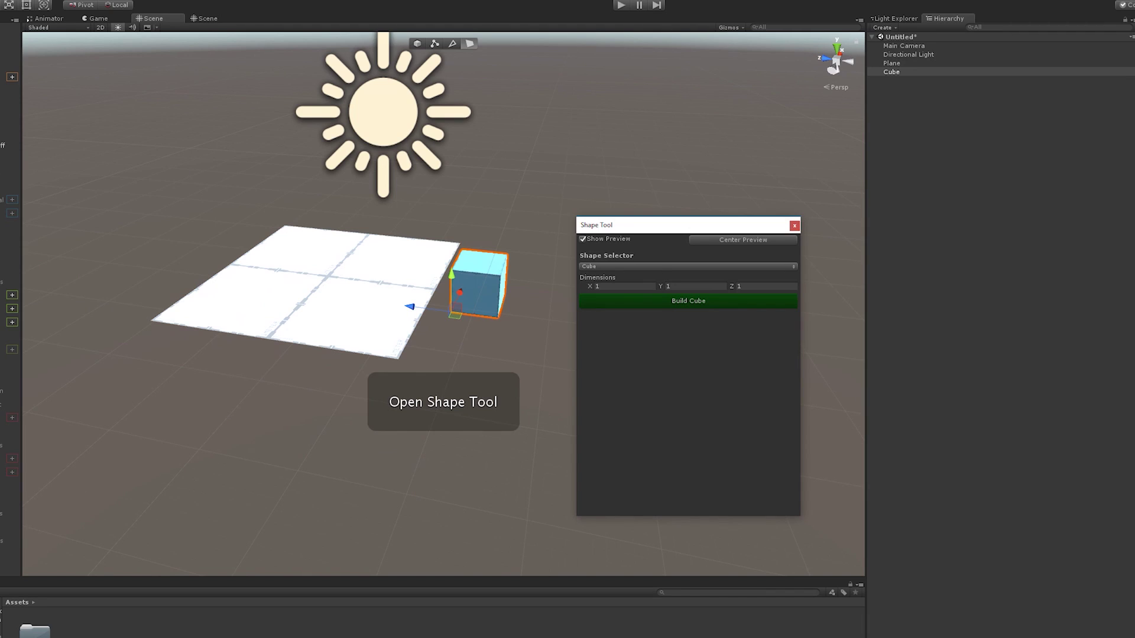
Build upright planes facing Right, Left and Down
click(689, 266)
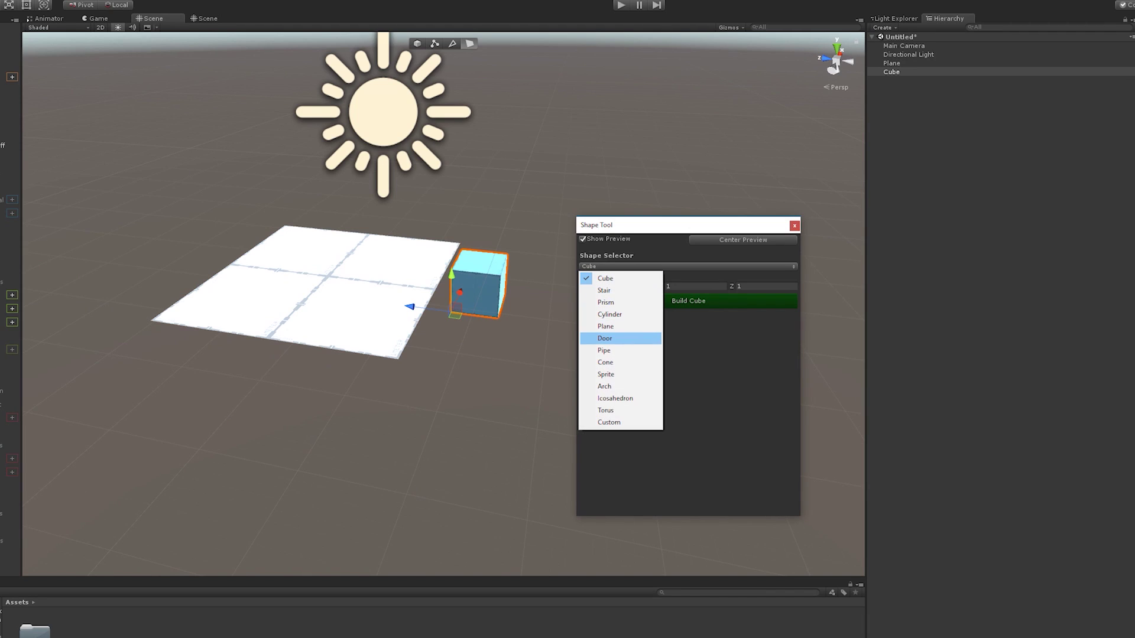
click(609, 326)
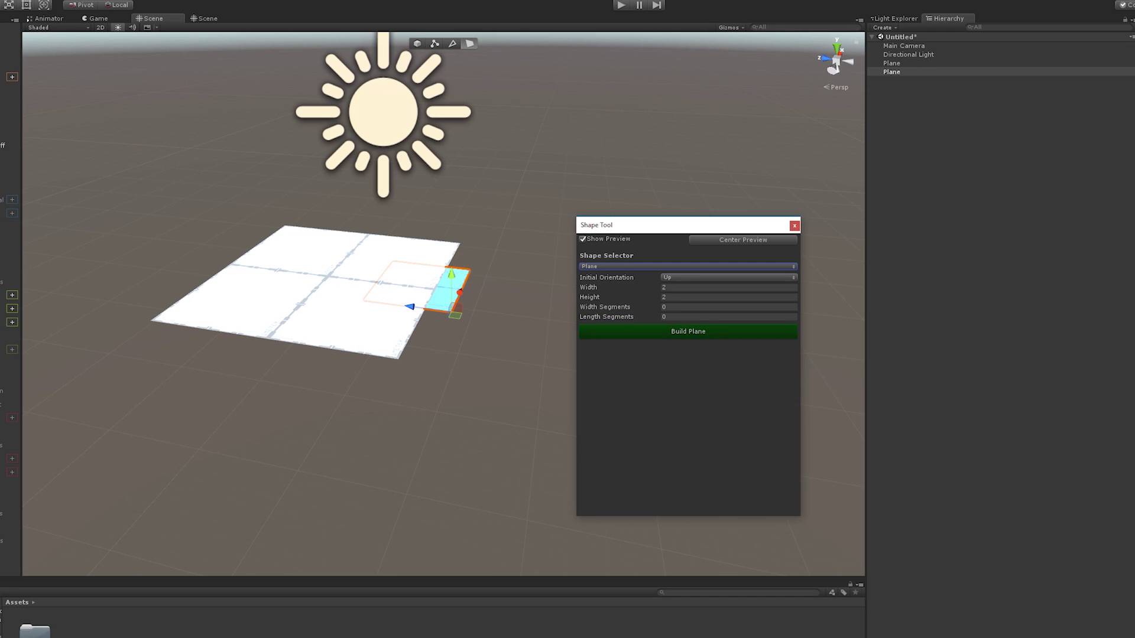
click(710, 278)
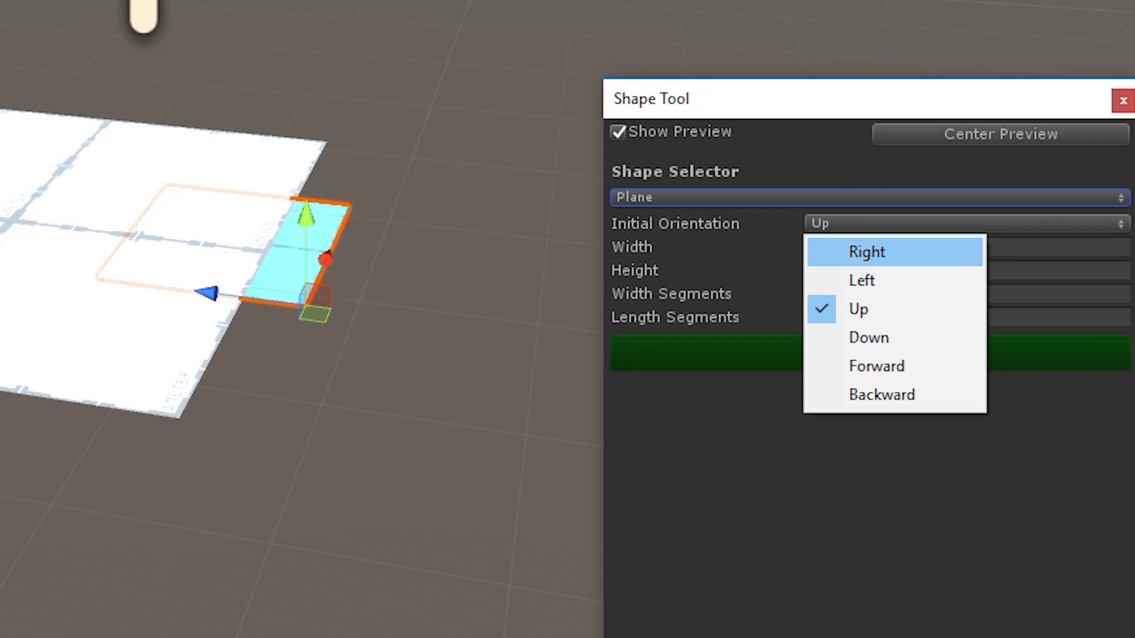
click(687, 288)
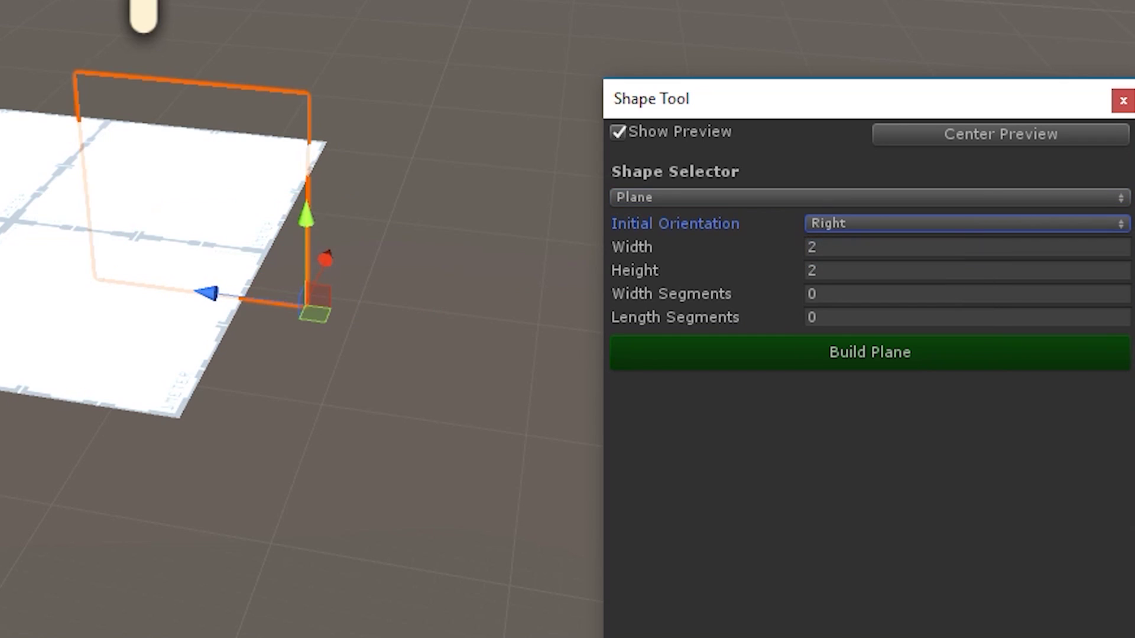
click(617, 131)
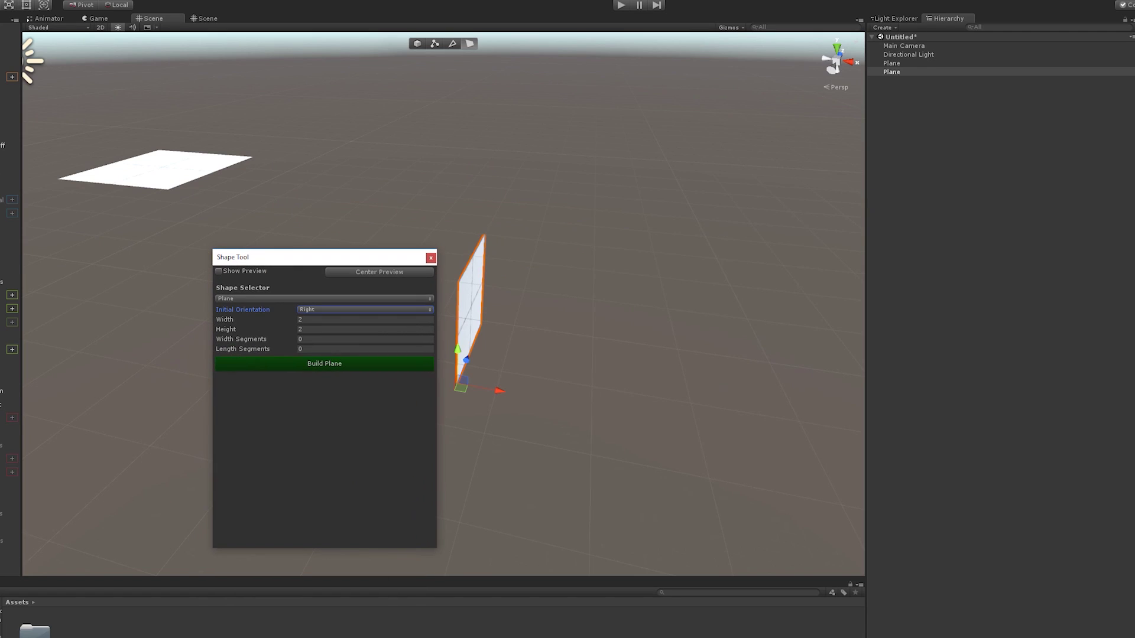
click(325, 363)
click(363, 309)
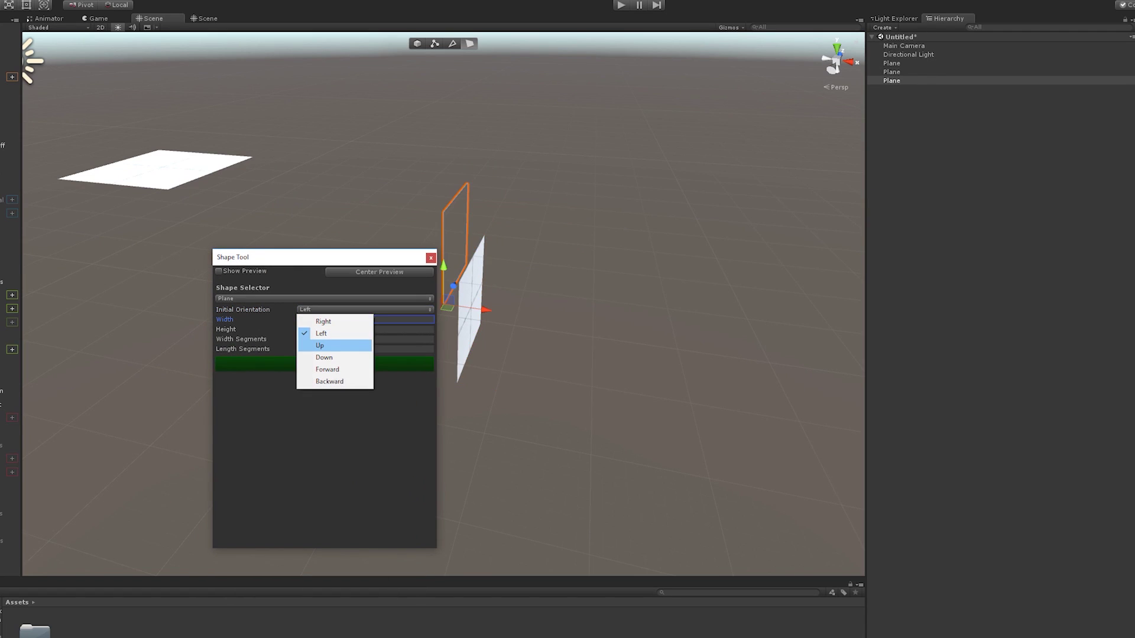
click(324, 358)
click(324, 363)
click(363, 310)
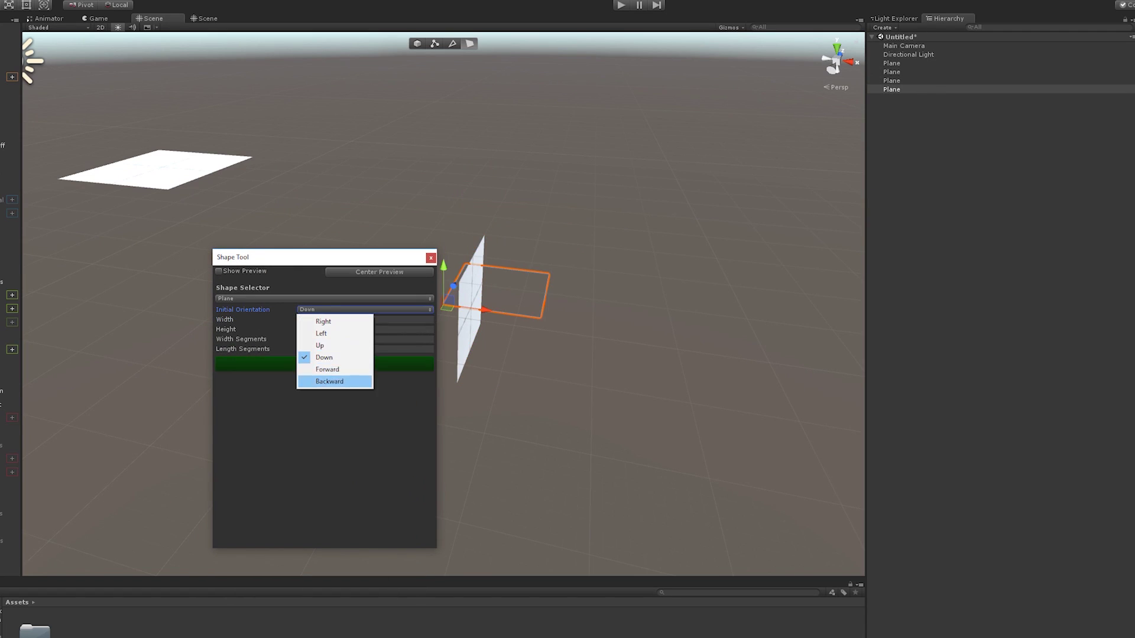
Build a Backward-facing plane and frame all the planes in view
click(330, 380)
click(325, 364)
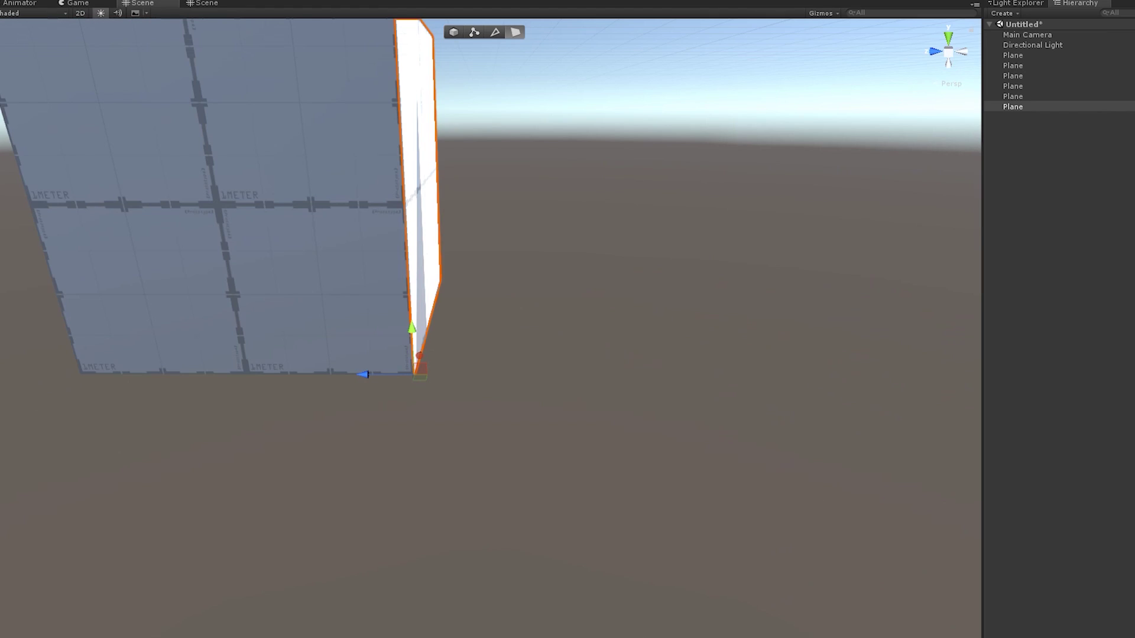
alt+drag(491, 320, 543, 266)
scroll(491, 319, down, 3)
Vertex-snap the top plane's corner onto the neighbouring plane
click(1013, 96)
alt+drag(491, 319, 556, 319)
scroll(491, 319, up, 5)
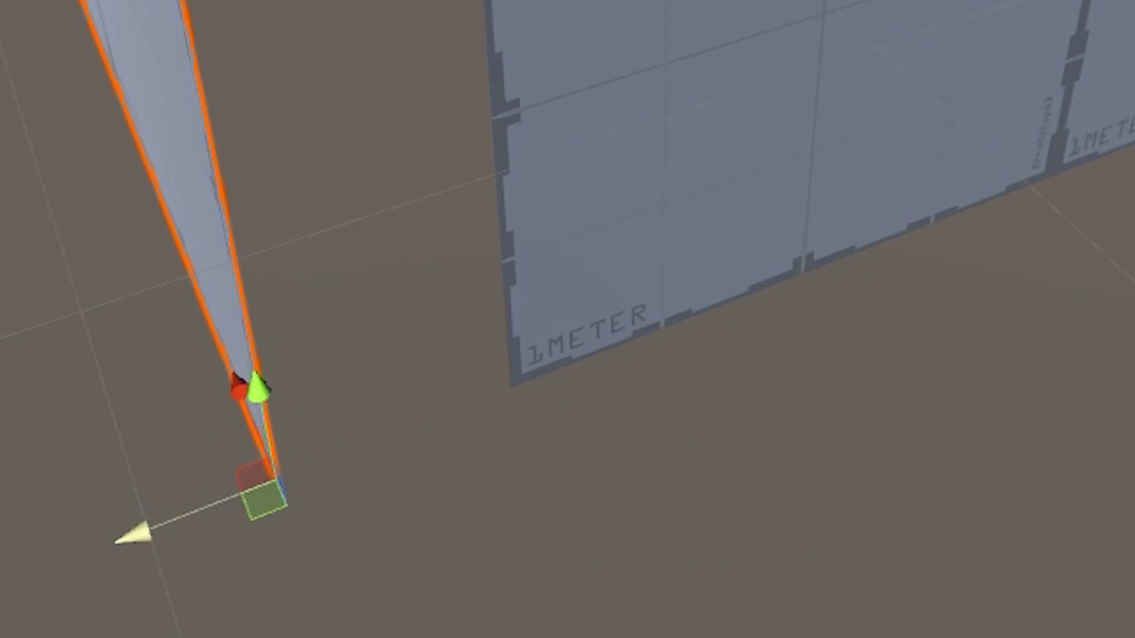
drag(327, 463, 404, 424)
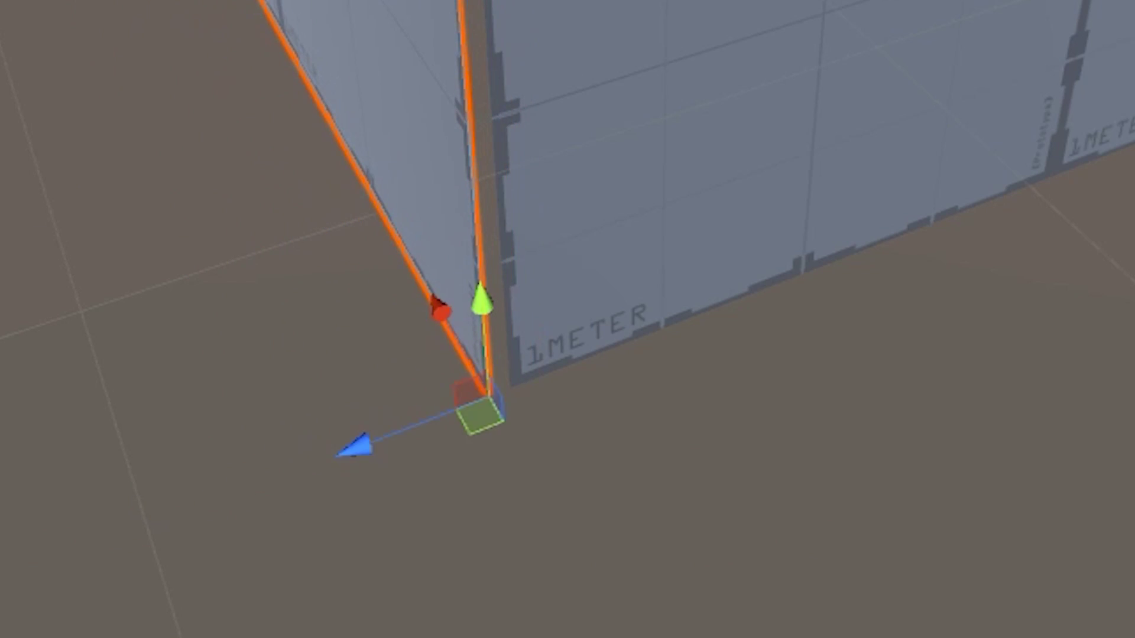
scroll(182, 452, down, 5)
Snap the flat plane near the sun into place on the cube
alt+drag(182, 451, 27, 181)
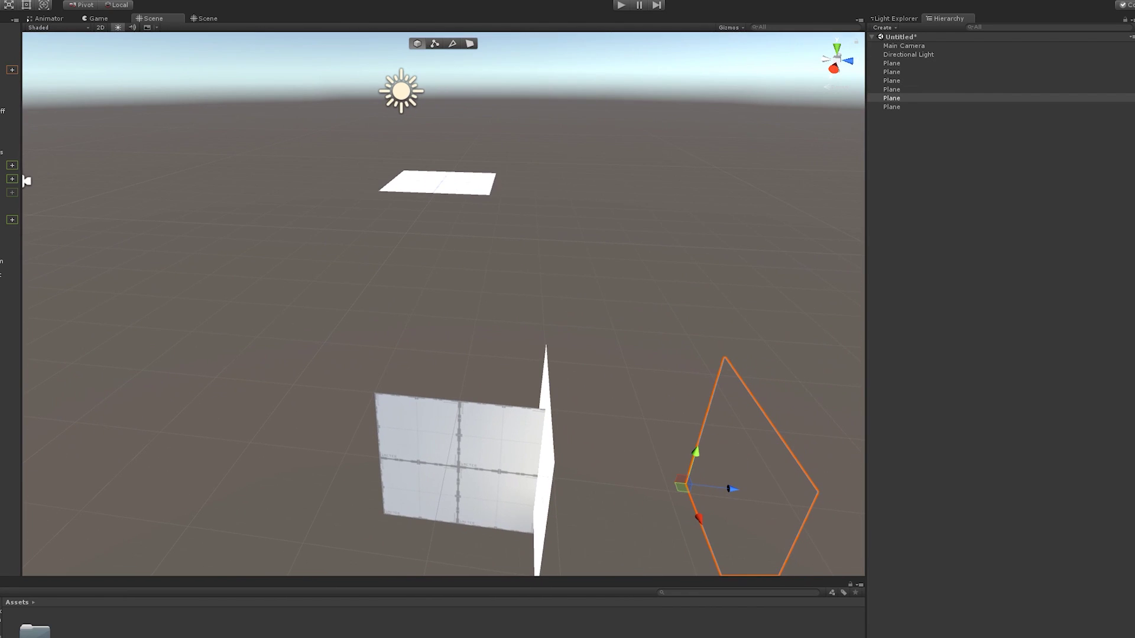
click(166, 526)
alt+drag(166, 526, 355, 307)
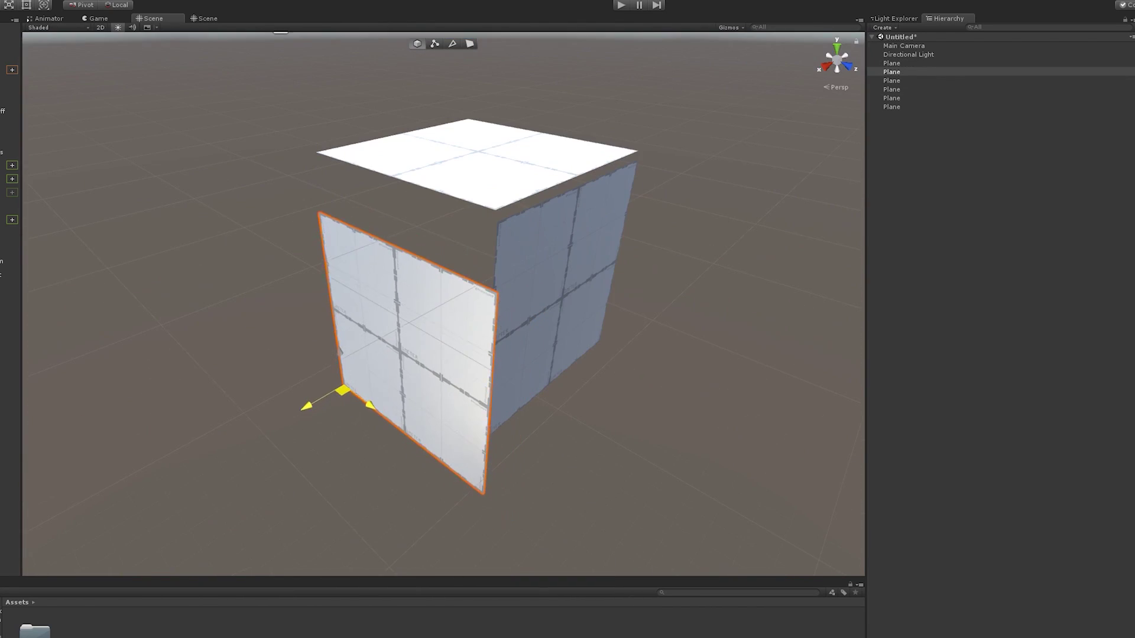
drag(312, 401, 342, 308)
alt+drag(414, 295, 544, 236)
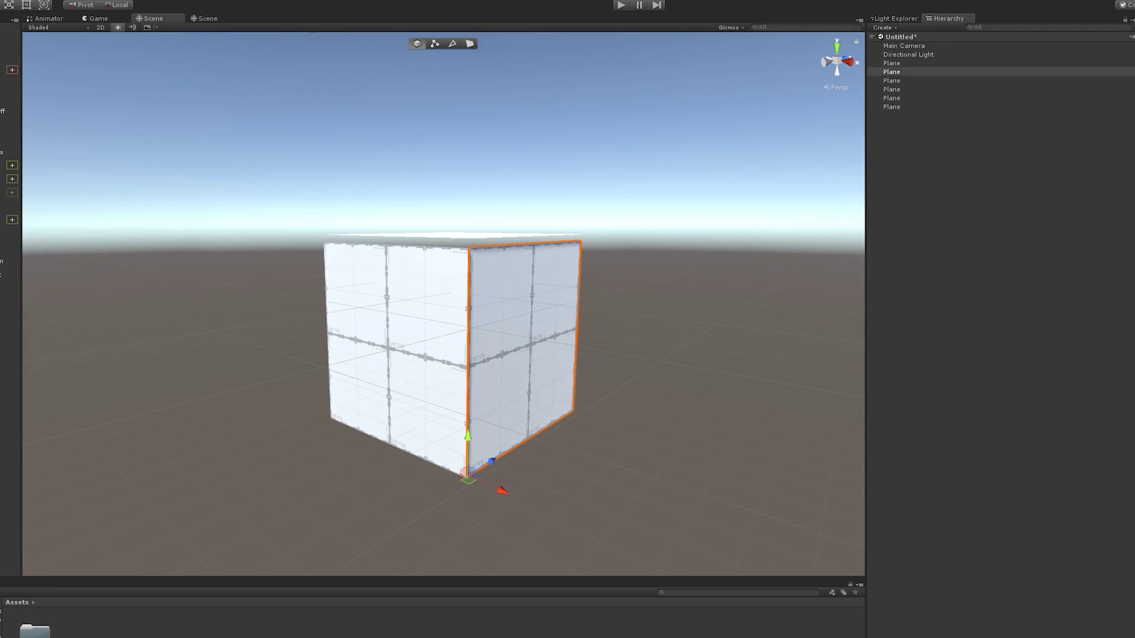
Merge the six planes into one object named Cube
click(891, 62)
shift+click(891, 107)
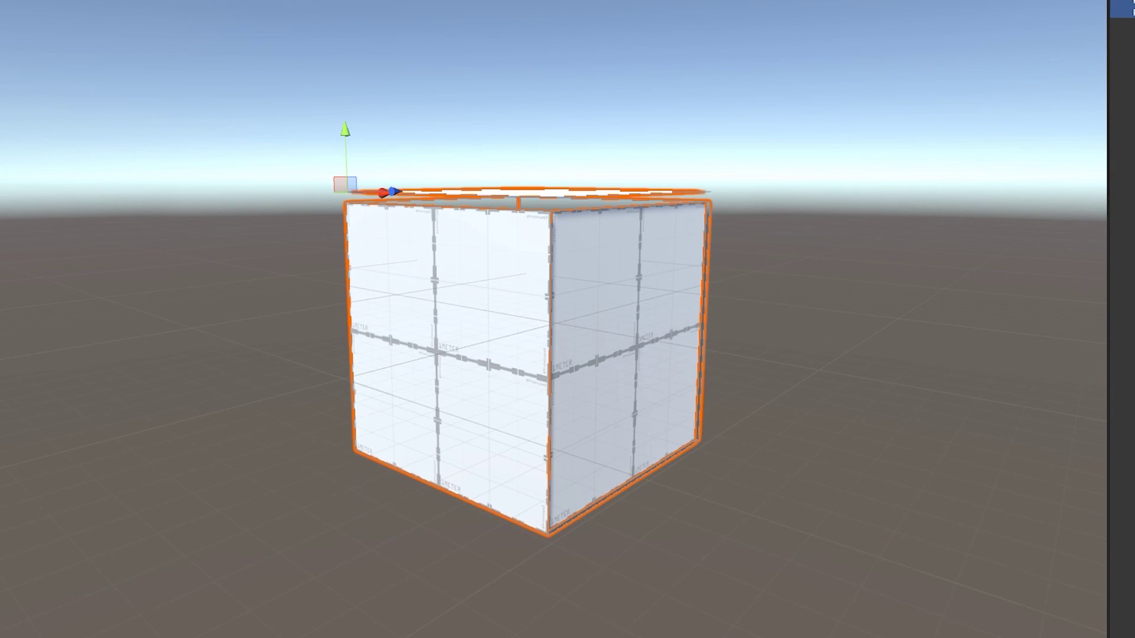
click(1122, 8)
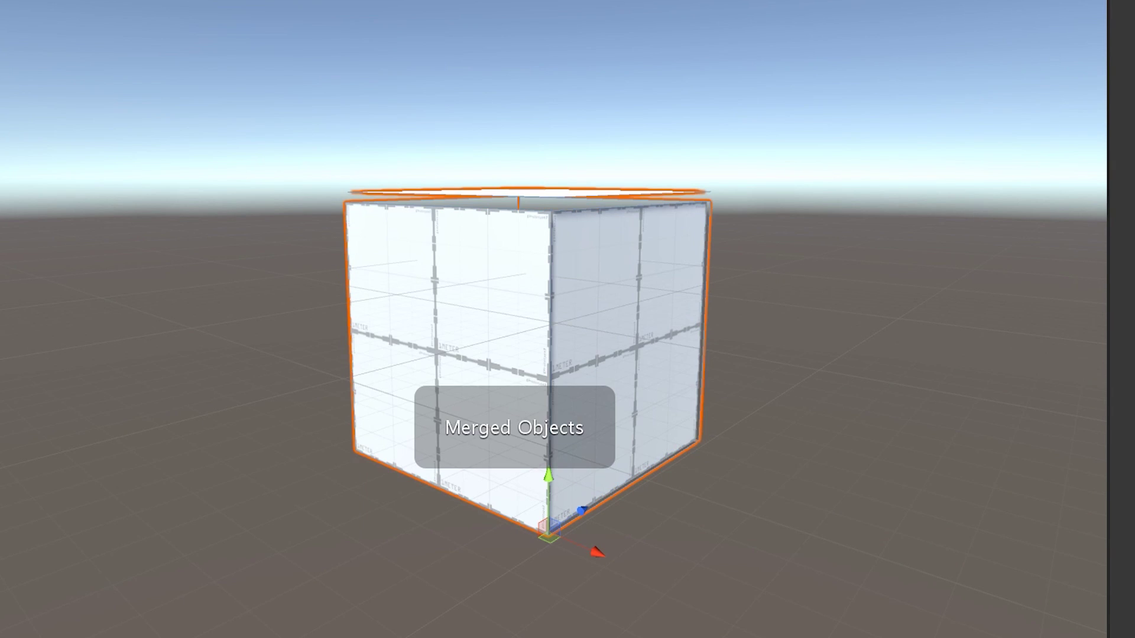
scroll(553, 319, up, 3)
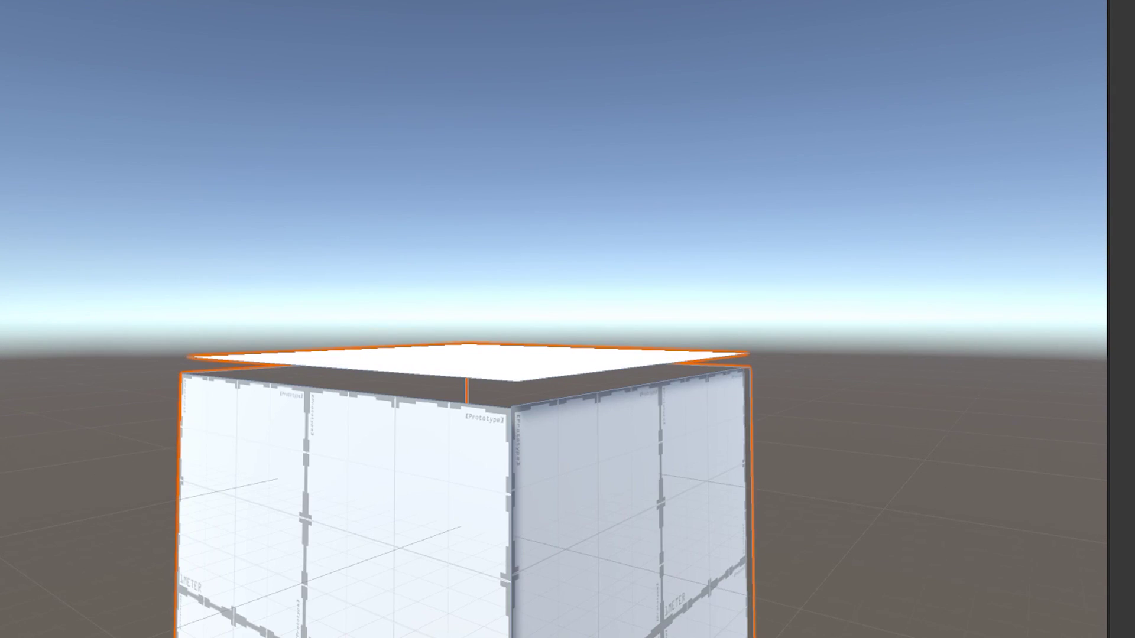
key(F2)
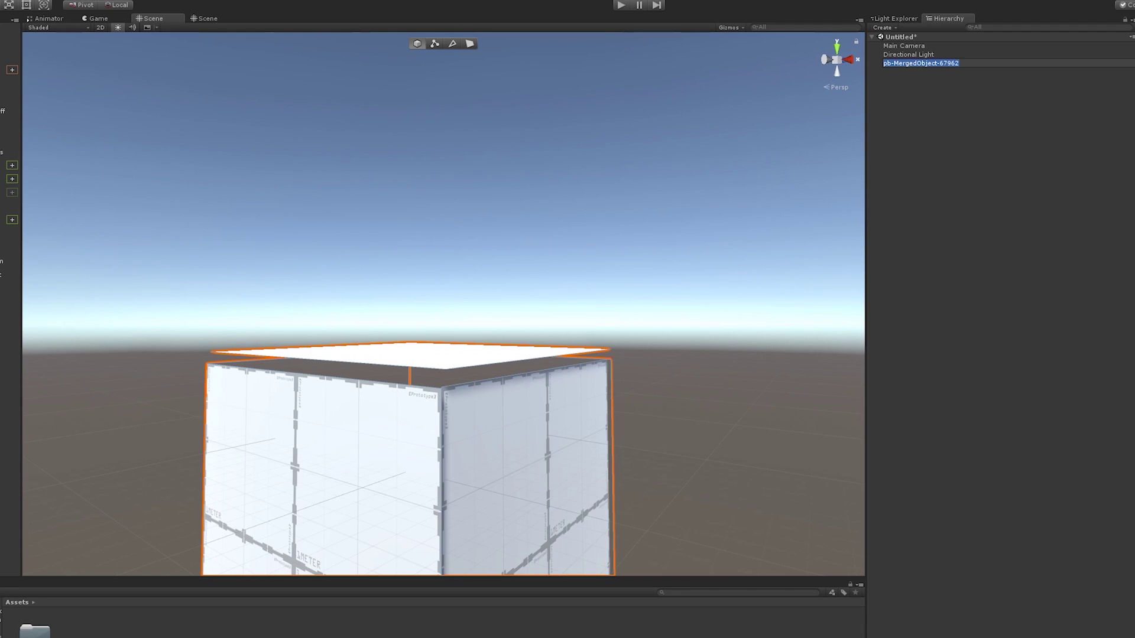
text(Cube)
key(Return)
Collapse the cube's top corner vertices in vertex editing mode
click(417, 44)
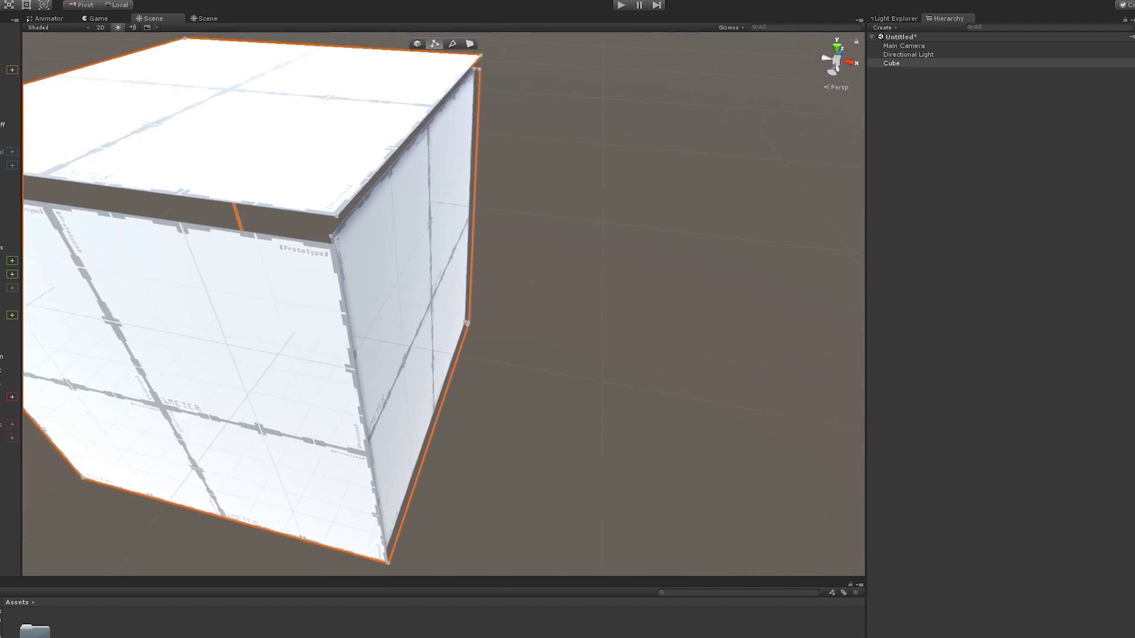
key(f)
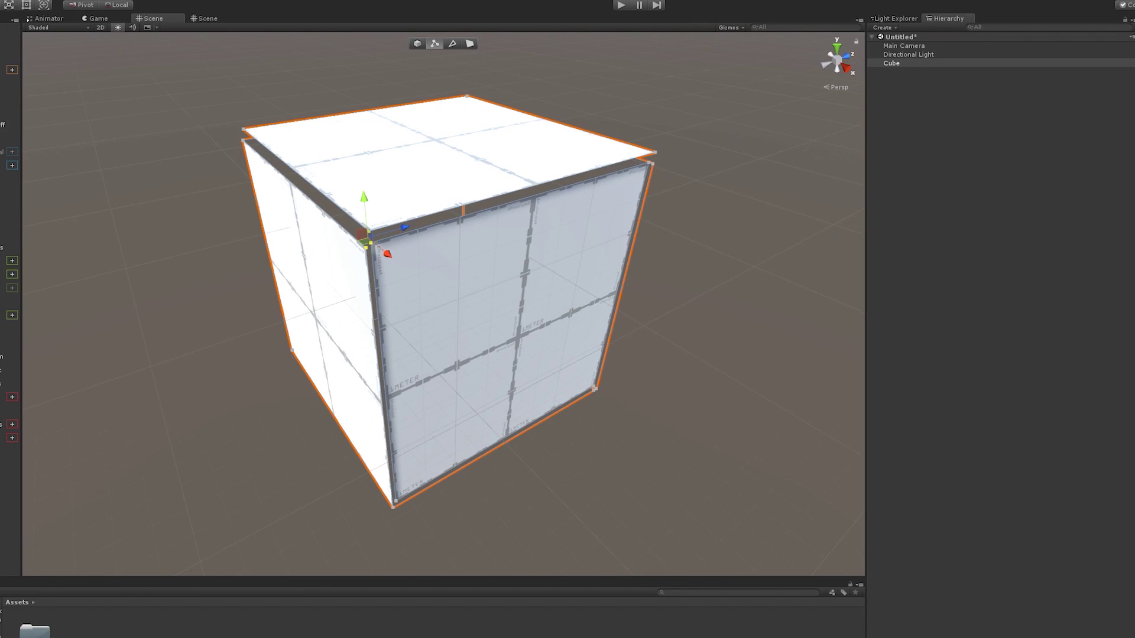
key(alt+c)
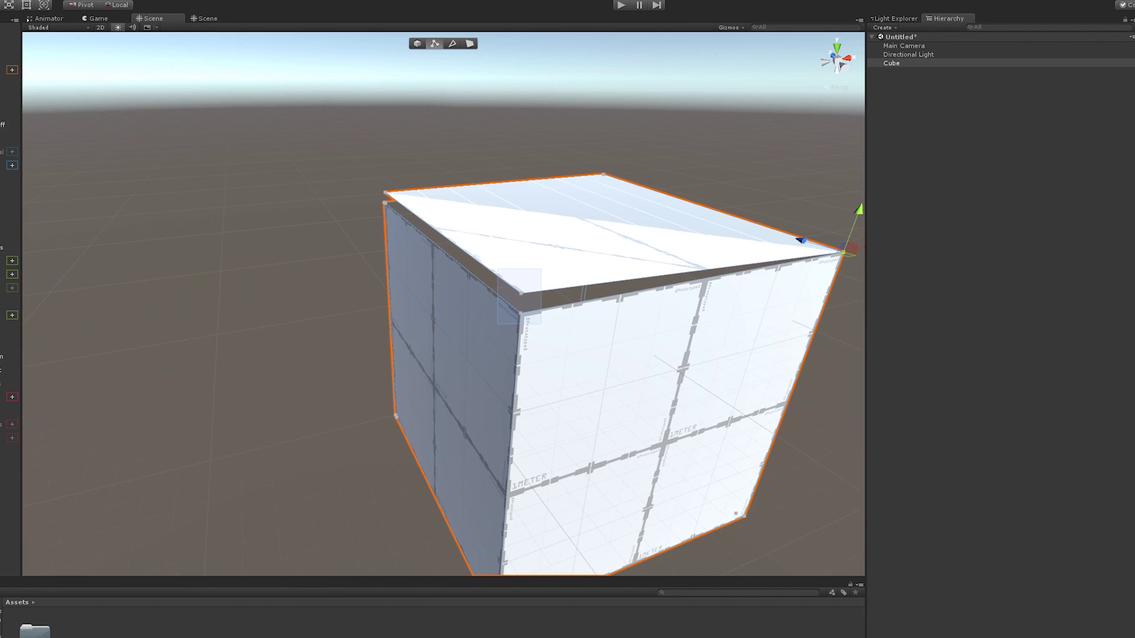
click(520, 299)
key(alt+c)
Collapse the bottom corner vertices to weld the cube's lower edges
alt+drag(443, 354, 562, 343)
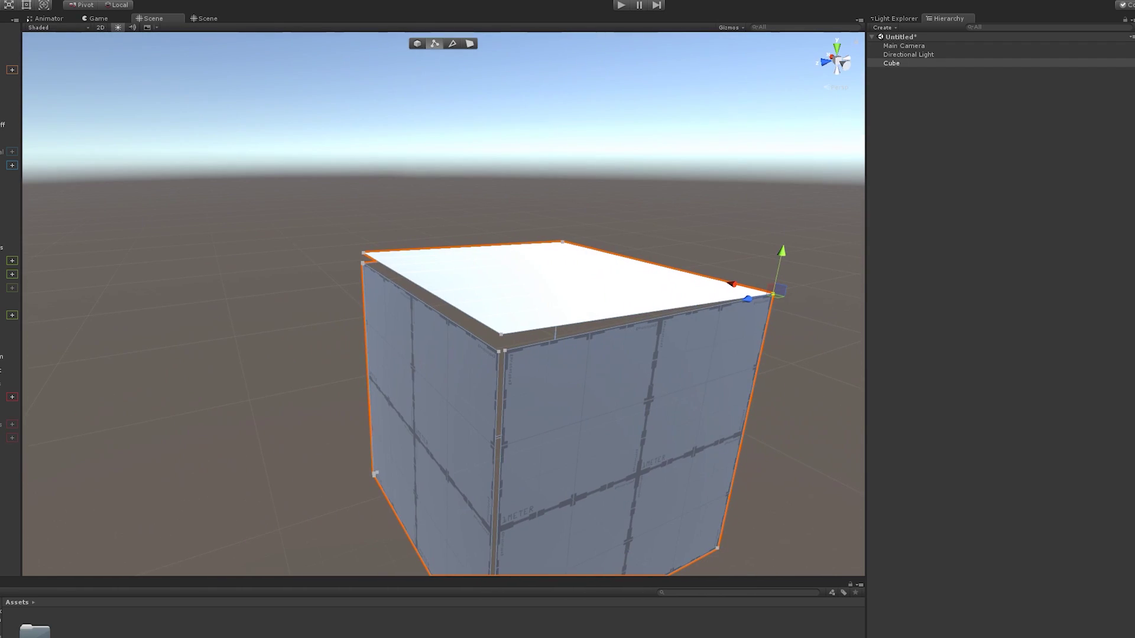
alt+drag(414, 177, 308, 390)
key(alt+c)
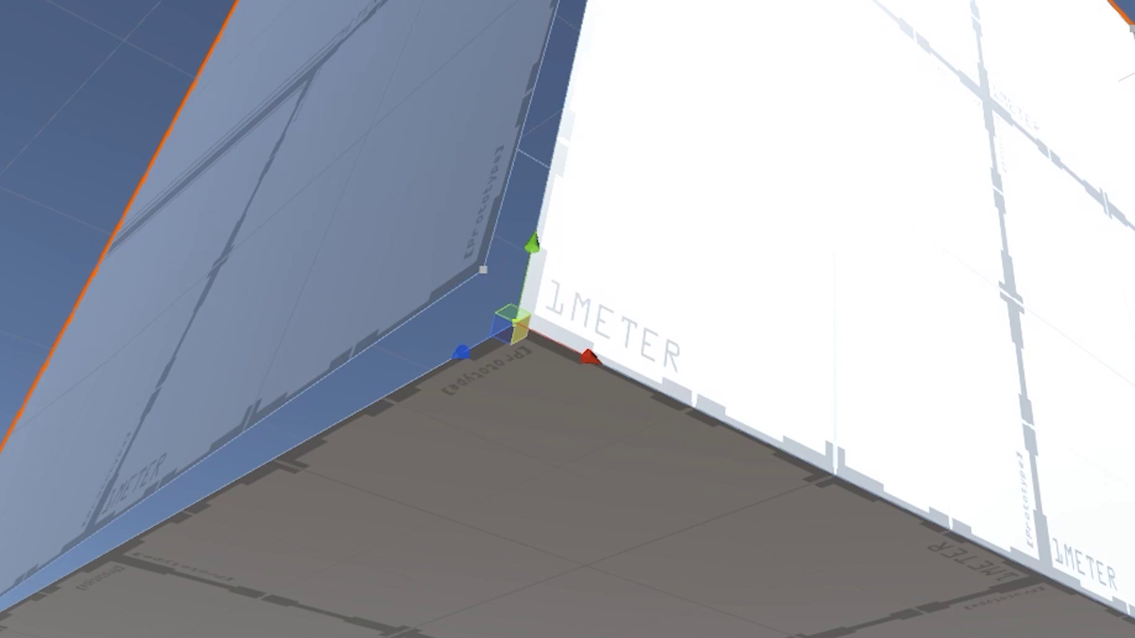
drag(461, 353, 560, 309)
drag(406, 213, 670, 350)
key(alt+c)
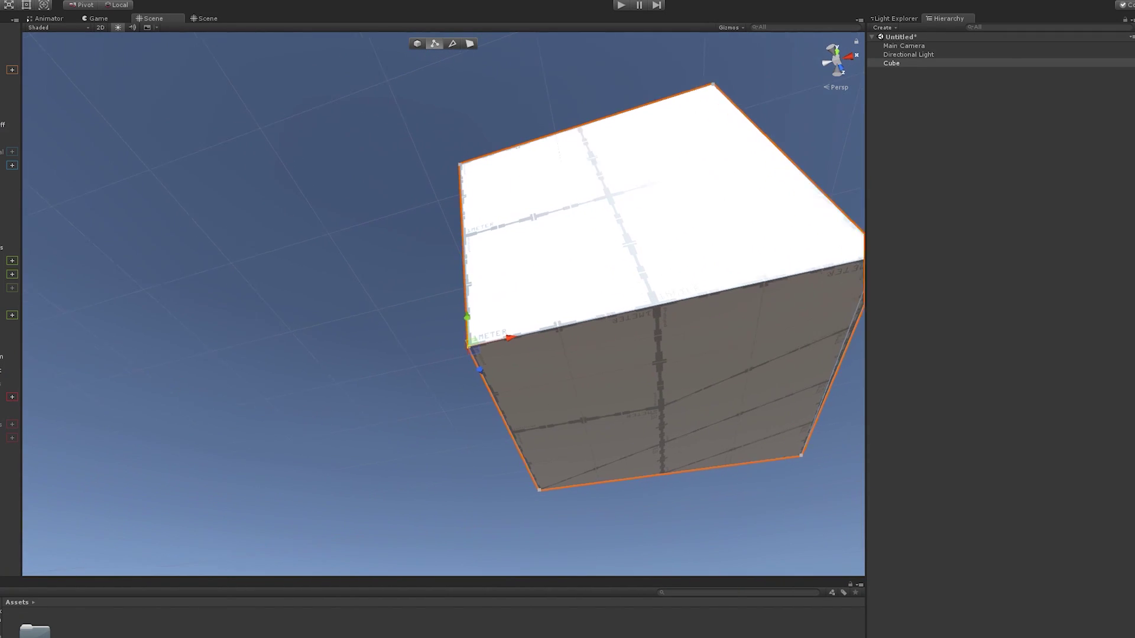
key(alt+c)
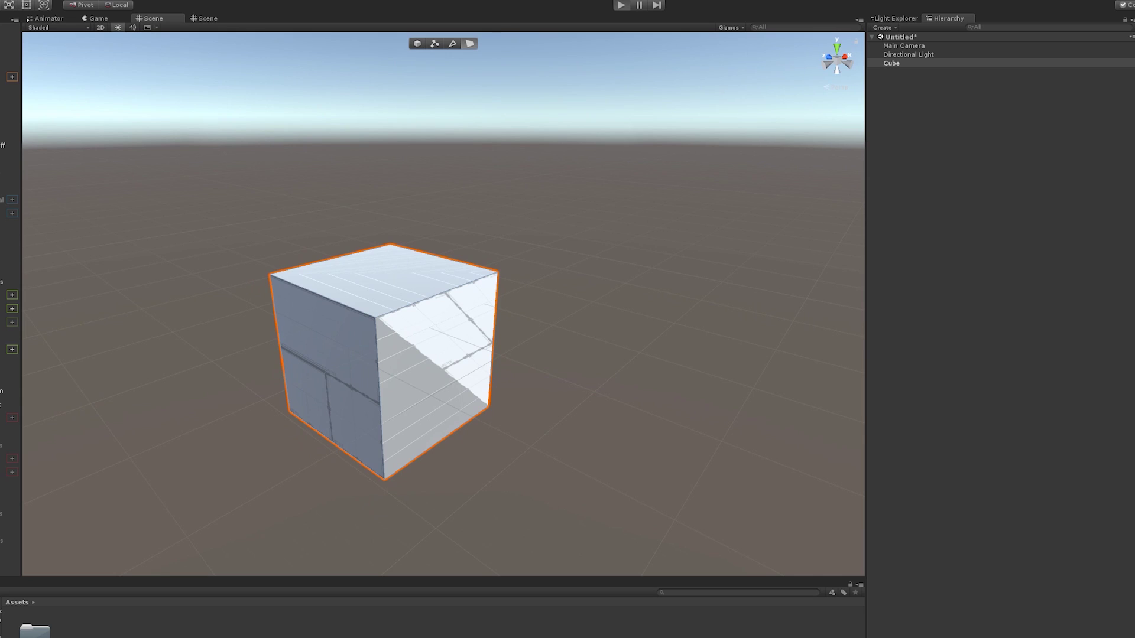
Enter Play mode with Ctrl+P to test the scene
key(ctrl+p)
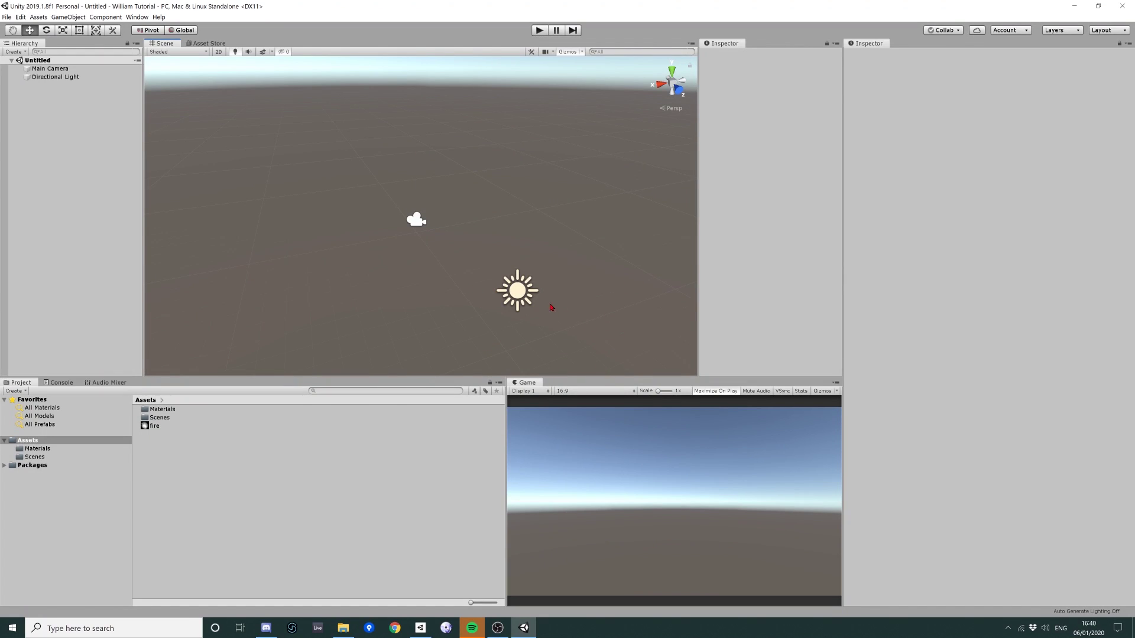
Orbit the Scene view to a level horizon and zoom out
alt+drag(464, 279, 567, 258)
scroll(606, 211, down, 5)
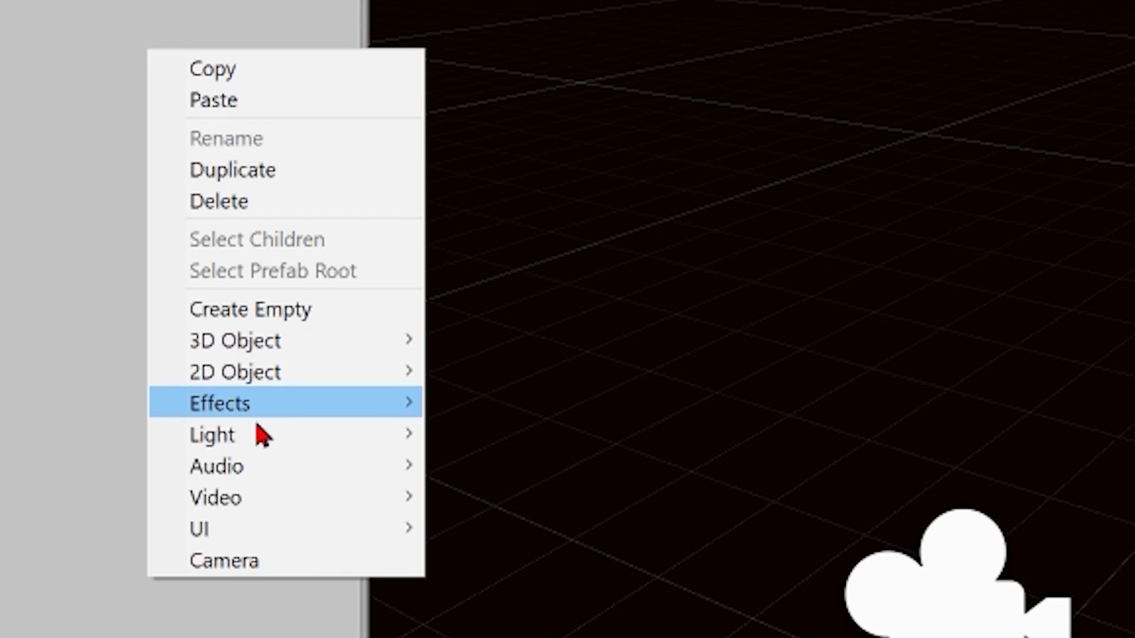
Add a Point Light, move it lower below the sun and enable Draw Halo
mouse_move(113, 264)
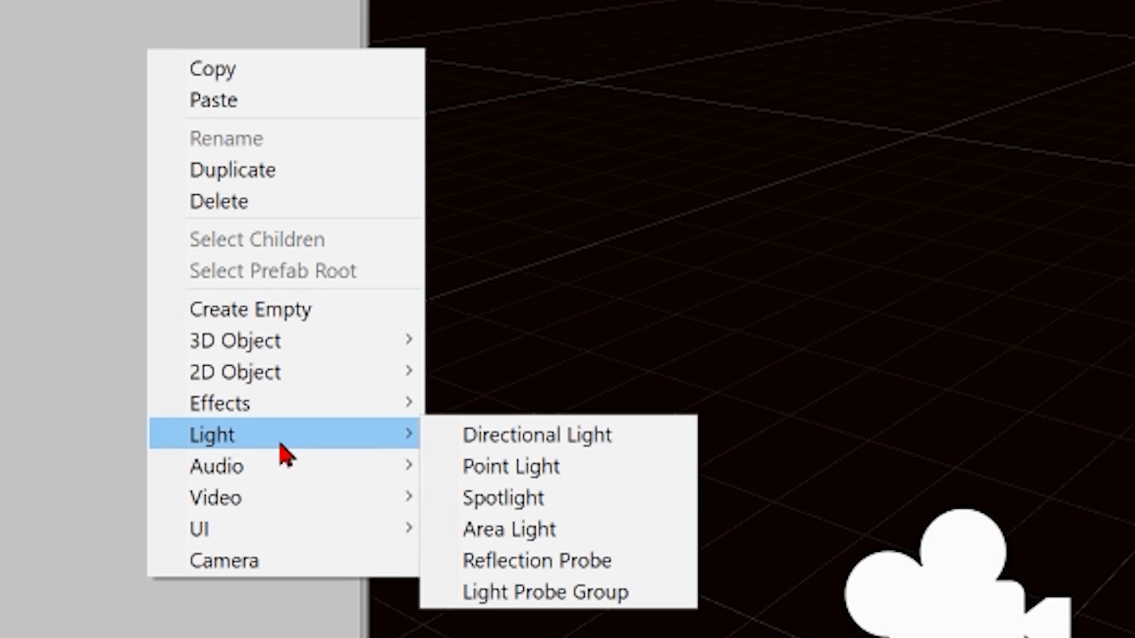
click(527, 470)
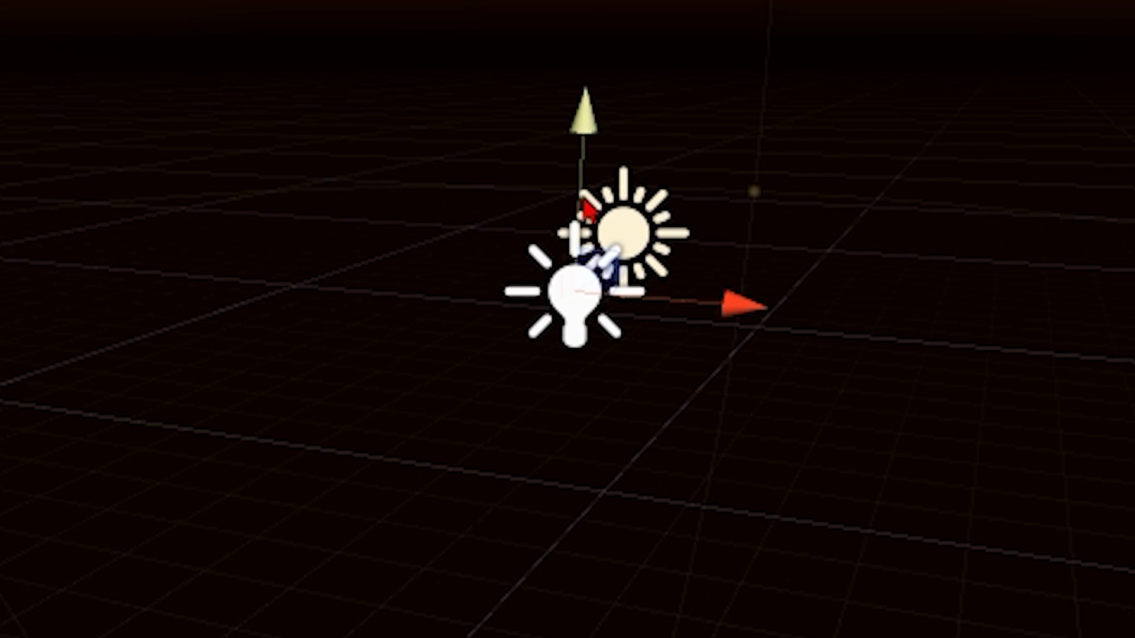
drag(465, 110, 472, 153)
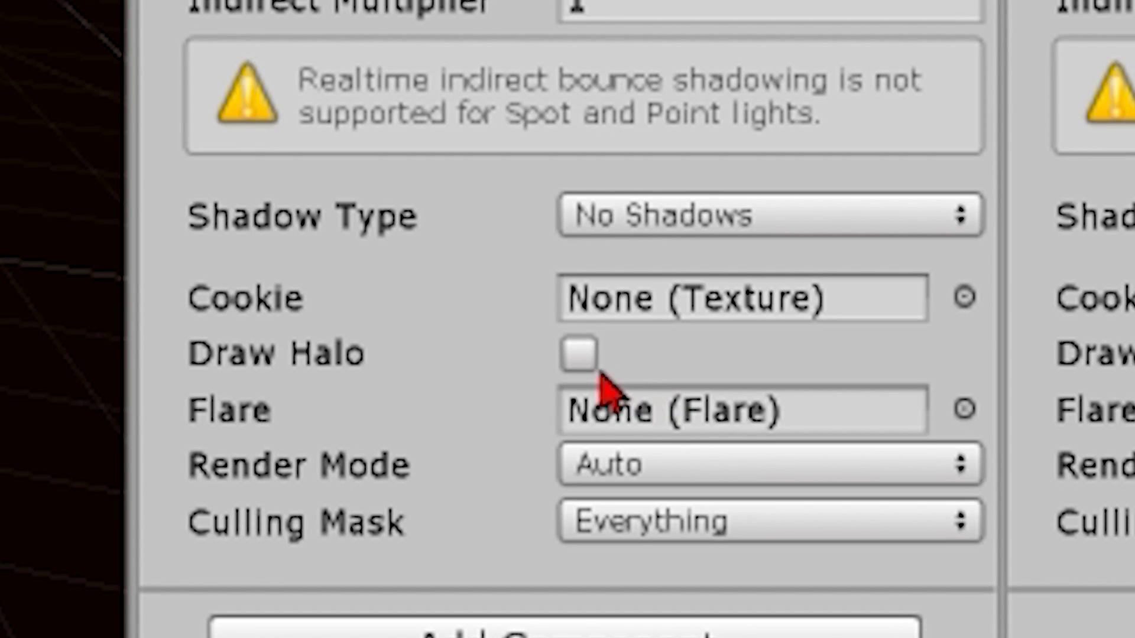
click(572, 362)
click(578, 355)
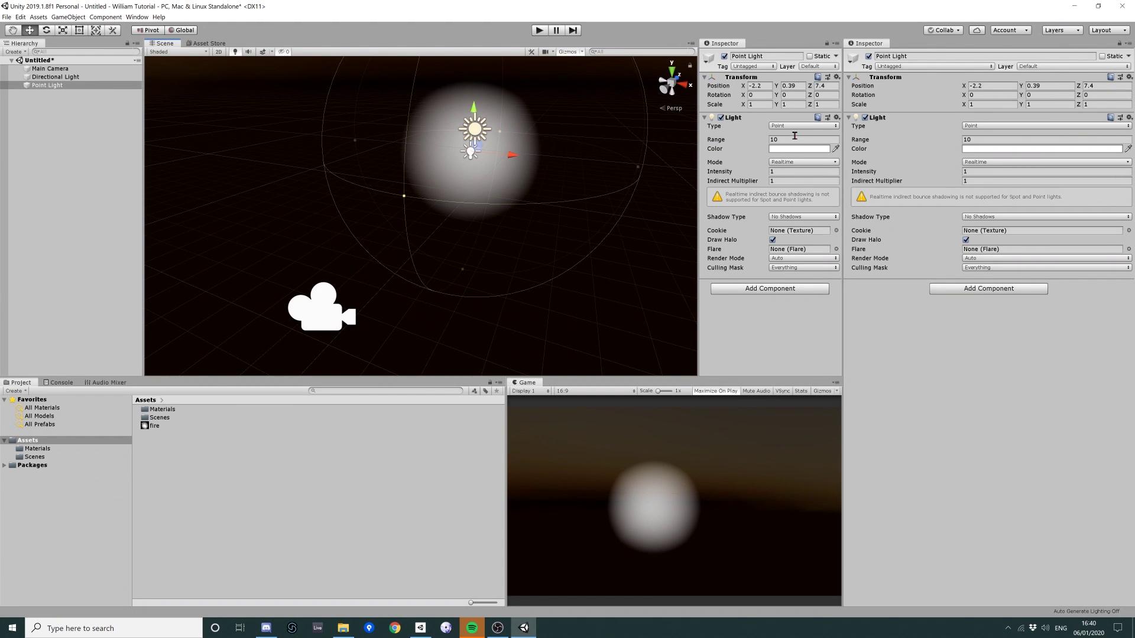
Set the light colour to orange, starting from FF0000
click(802, 150)
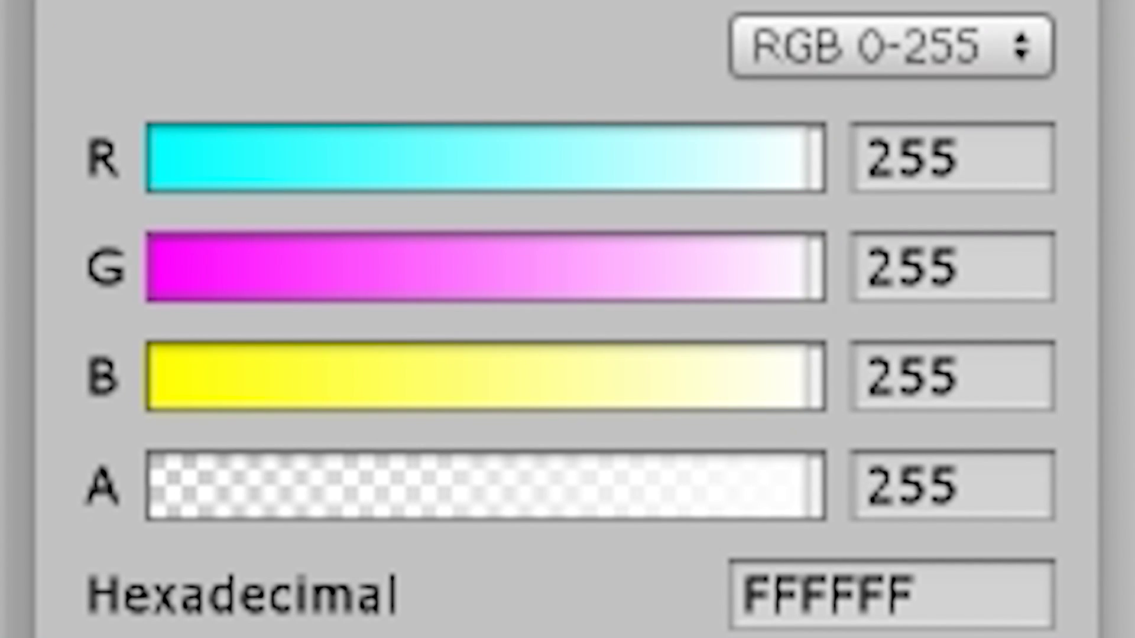
text(FF0000)
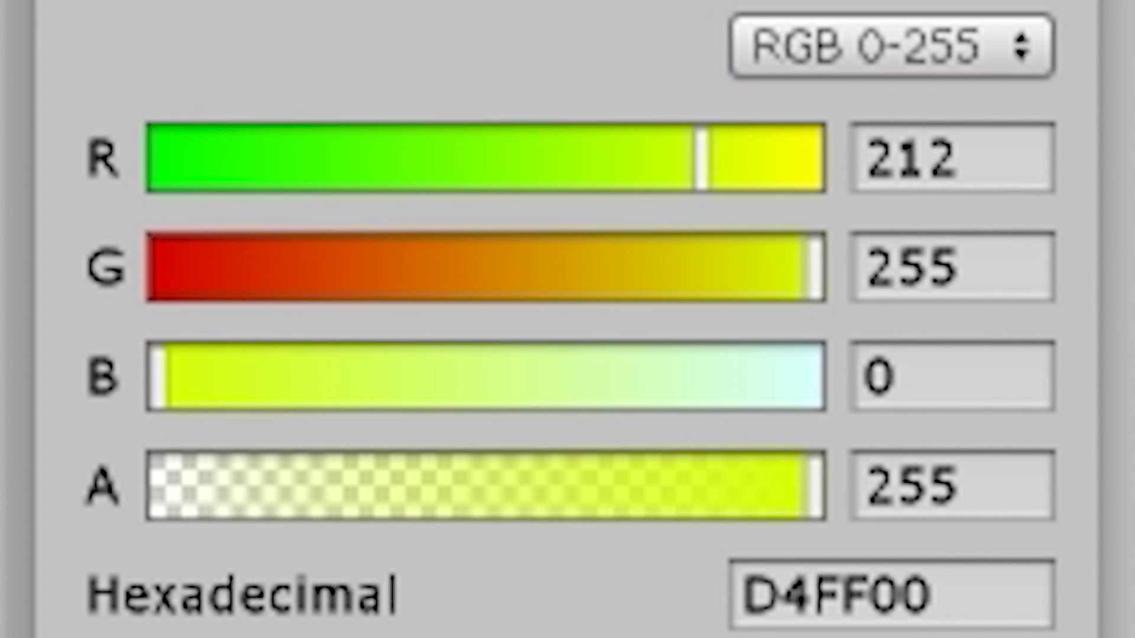
drag(461, 51, 120, 70)
click(119, 9)
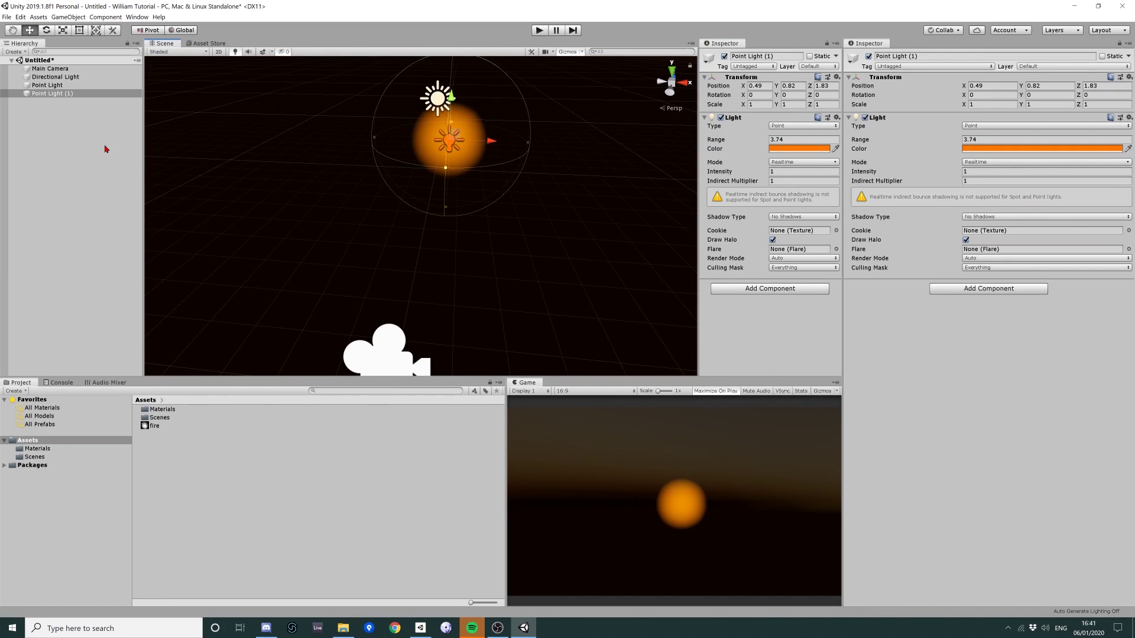
Create an empty object and give it an Animator component
key(Delete)
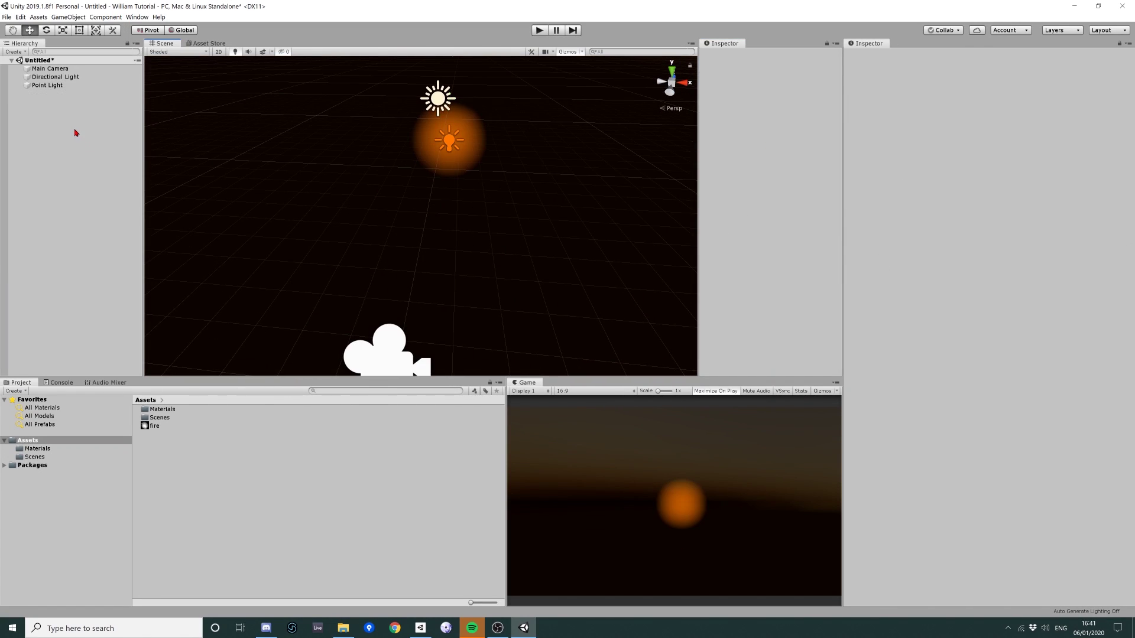
right_click(76, 130)
click(134, 208)
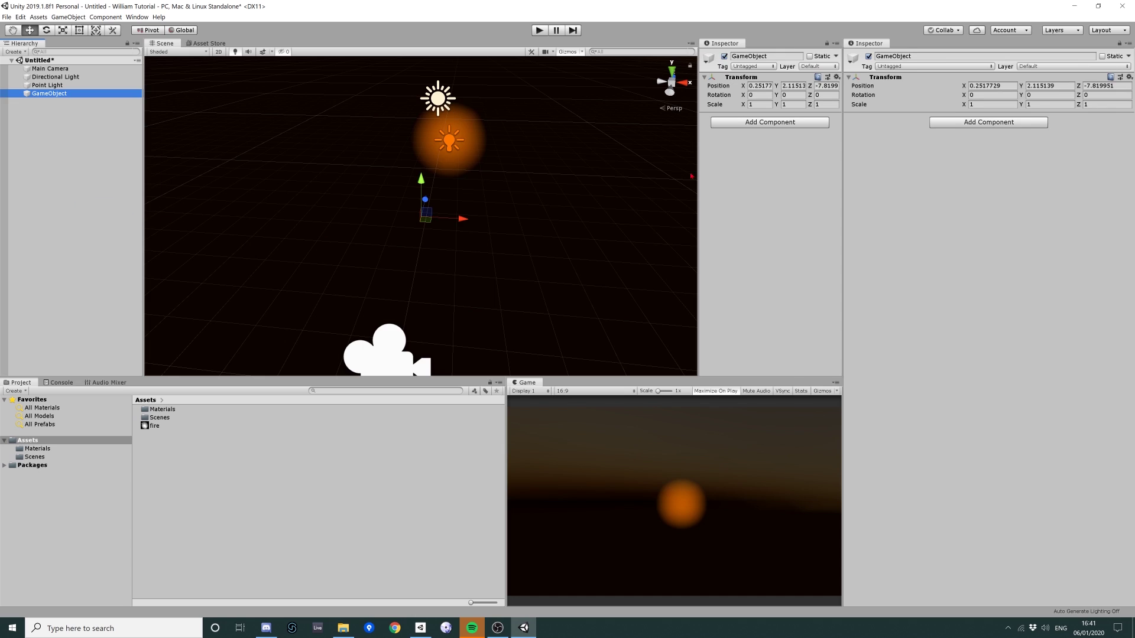
click(785, 122)
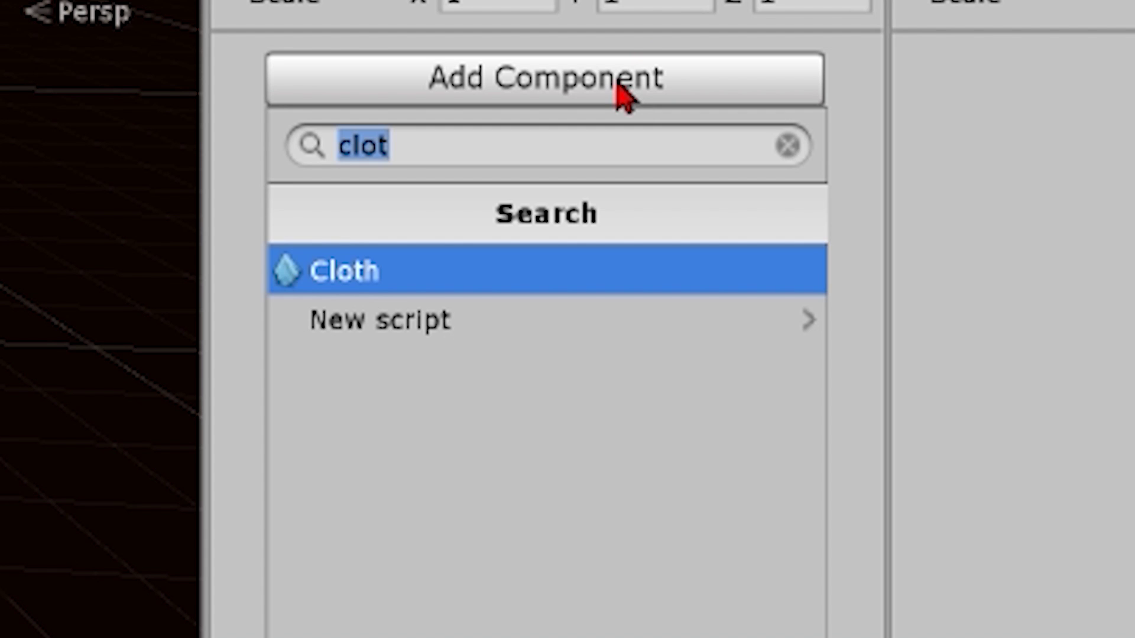
text(animator)
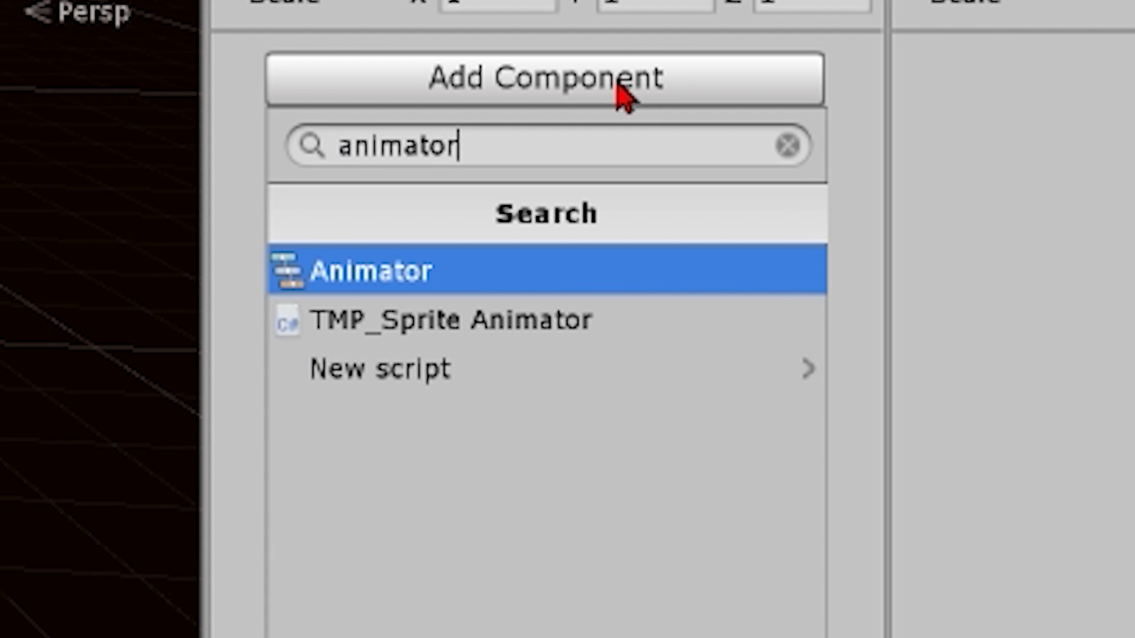
key(Return)
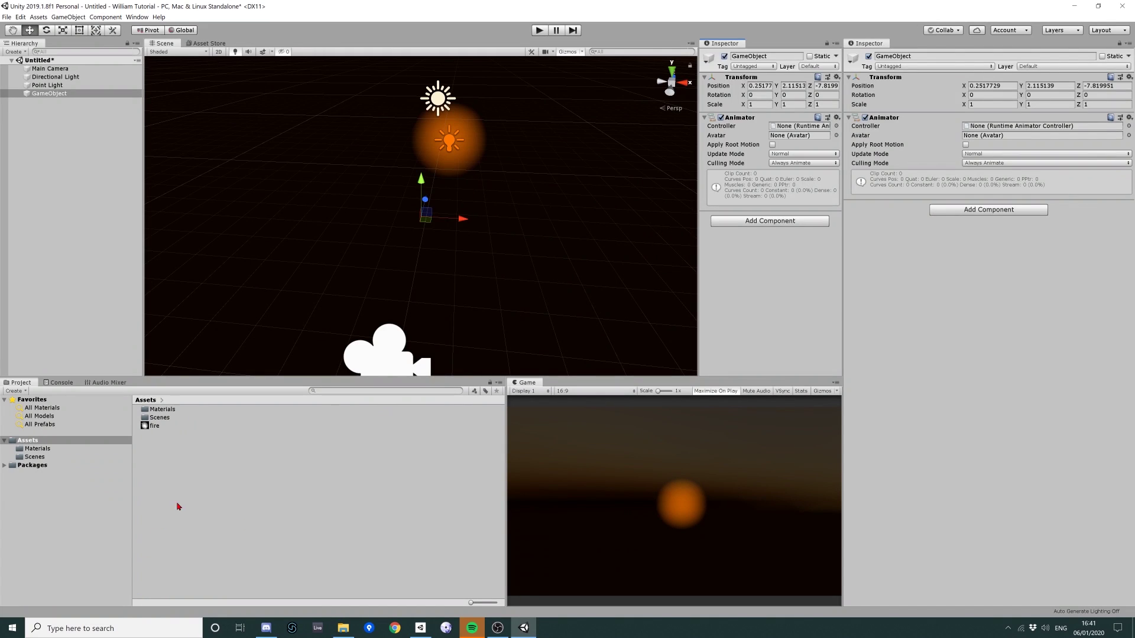
Create an Animator Controller named fire and attach it to the Point Light
right_click(180, 504)
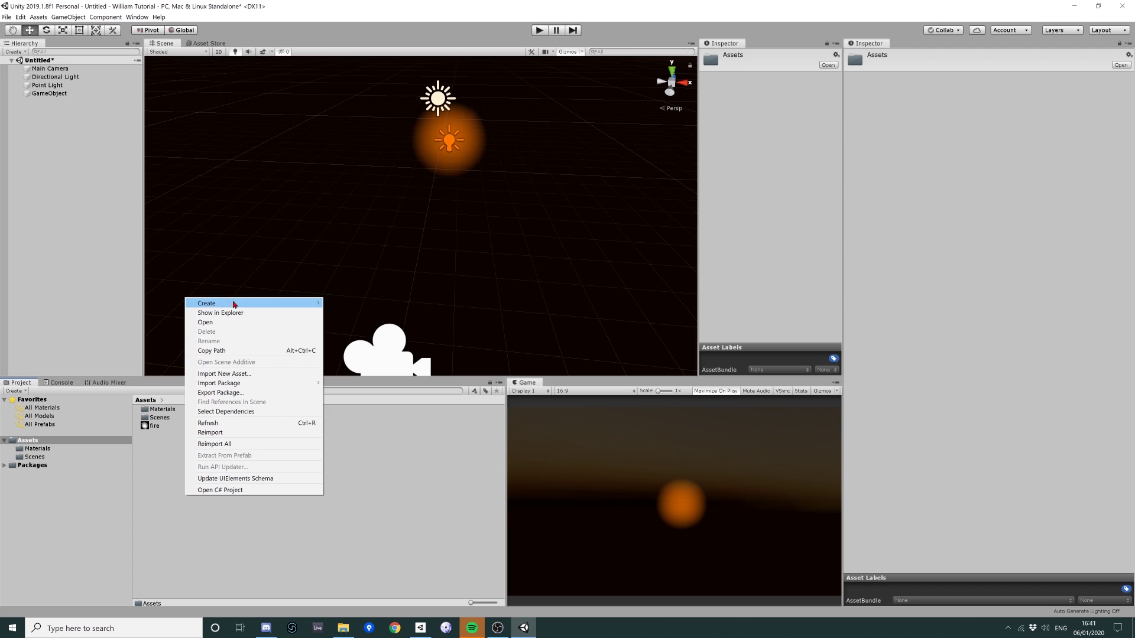
mouse_move(256, 385)
mouse_move(237, 306)
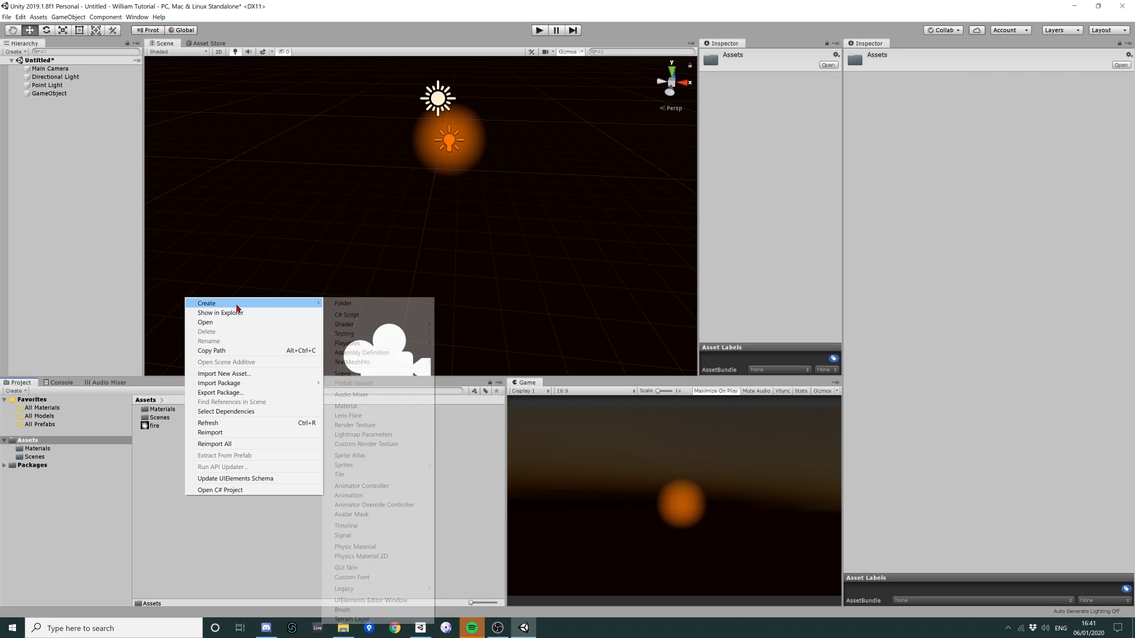
click(381, 488)
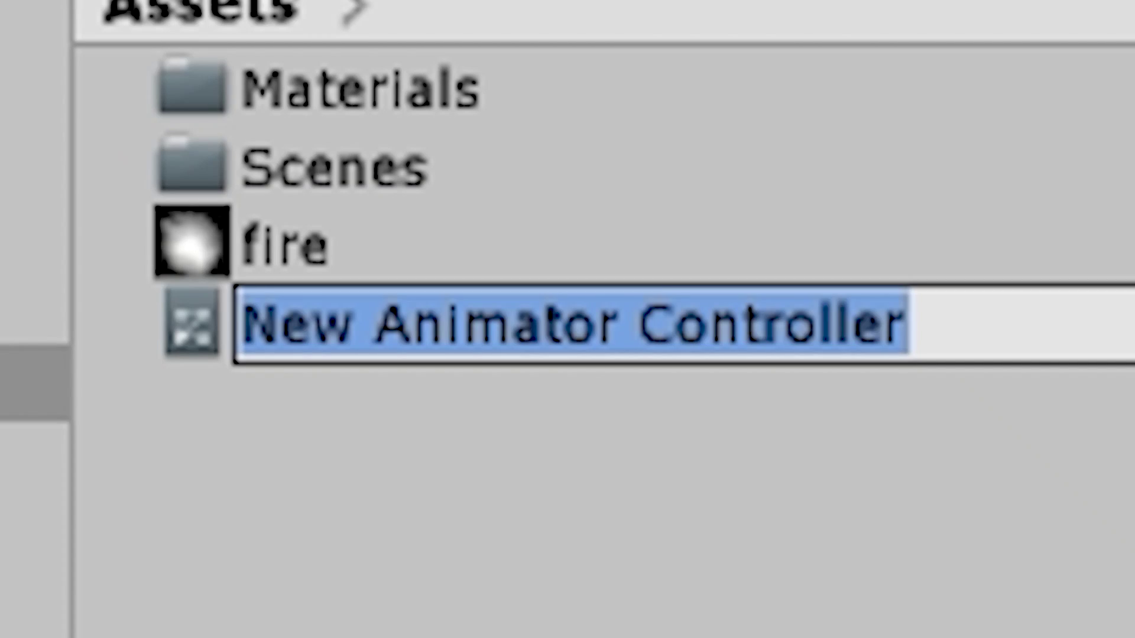
text(fire)
key(Return)
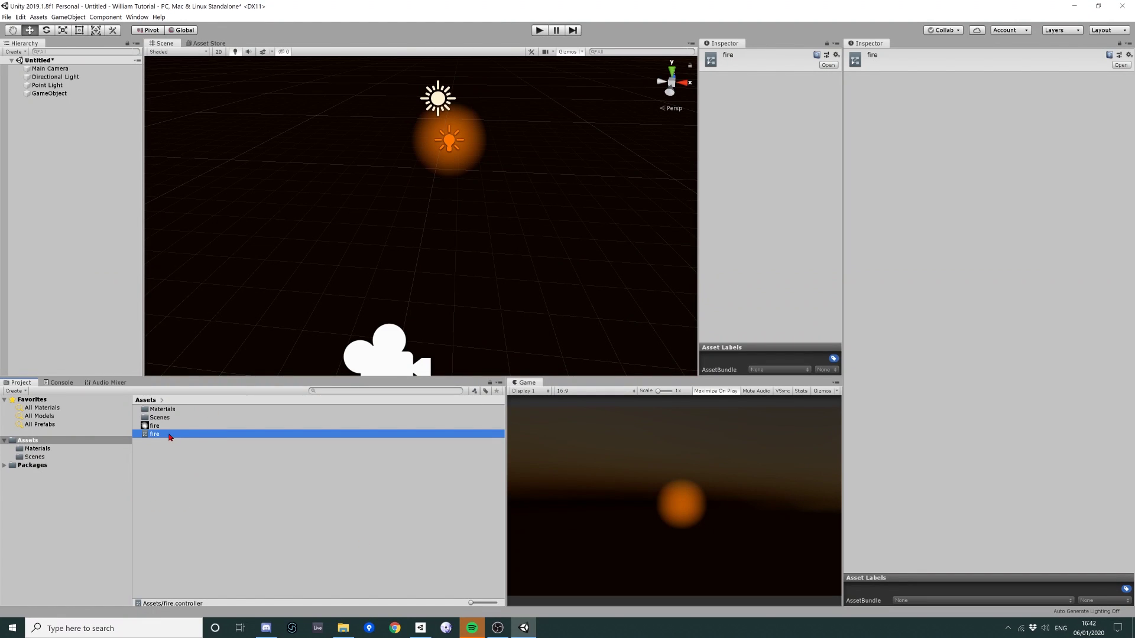
drag(170, 437, 44, 86)
click(50, 77)
Rename the point light to fire and save it as a prefab in Assets
click(48, 85)
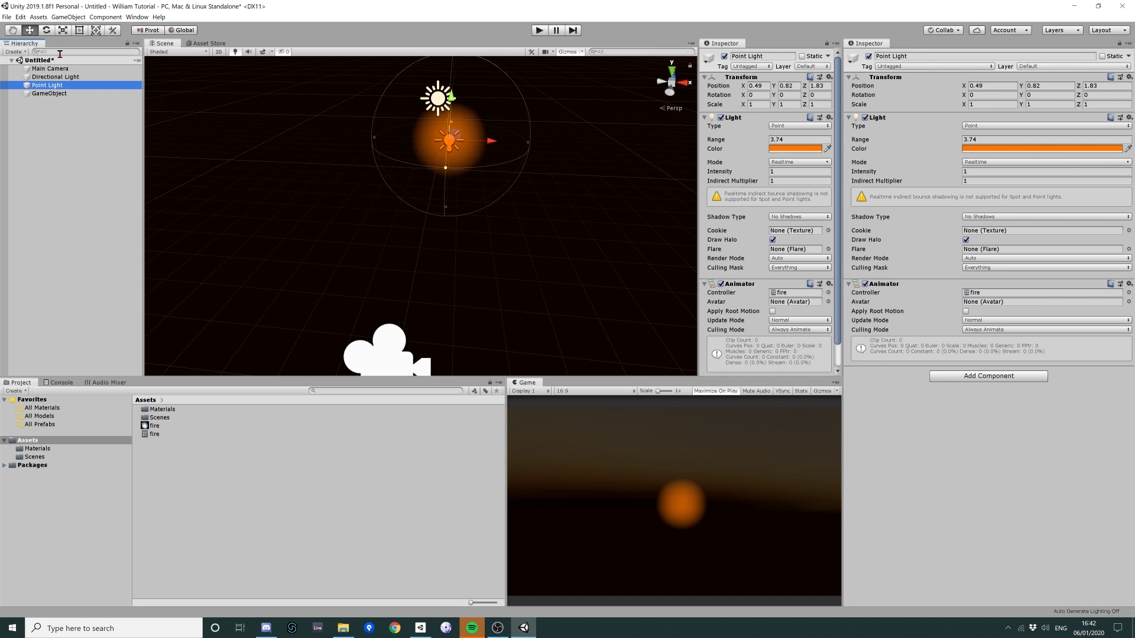
key(F2)
text(fire)
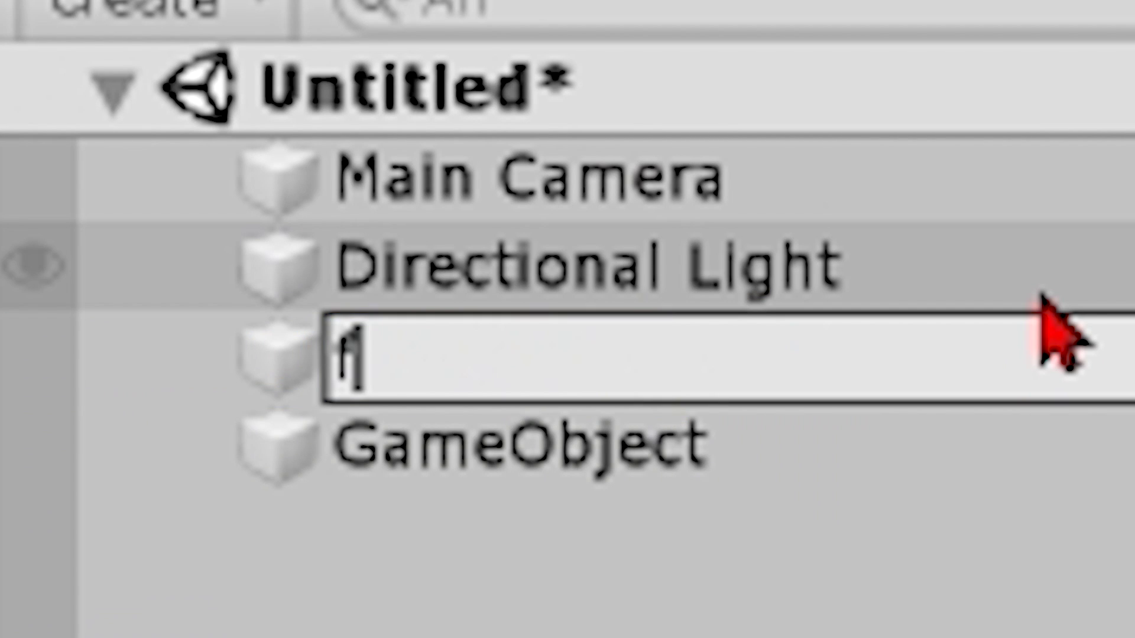
key(Return)
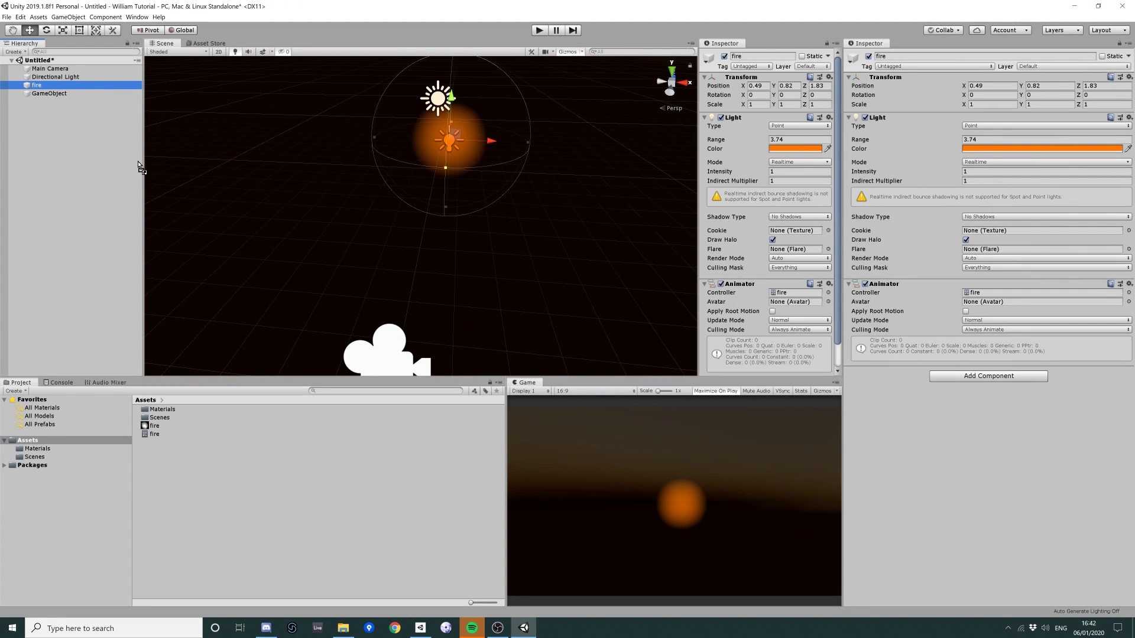
drag(182, 466, 179, 462)
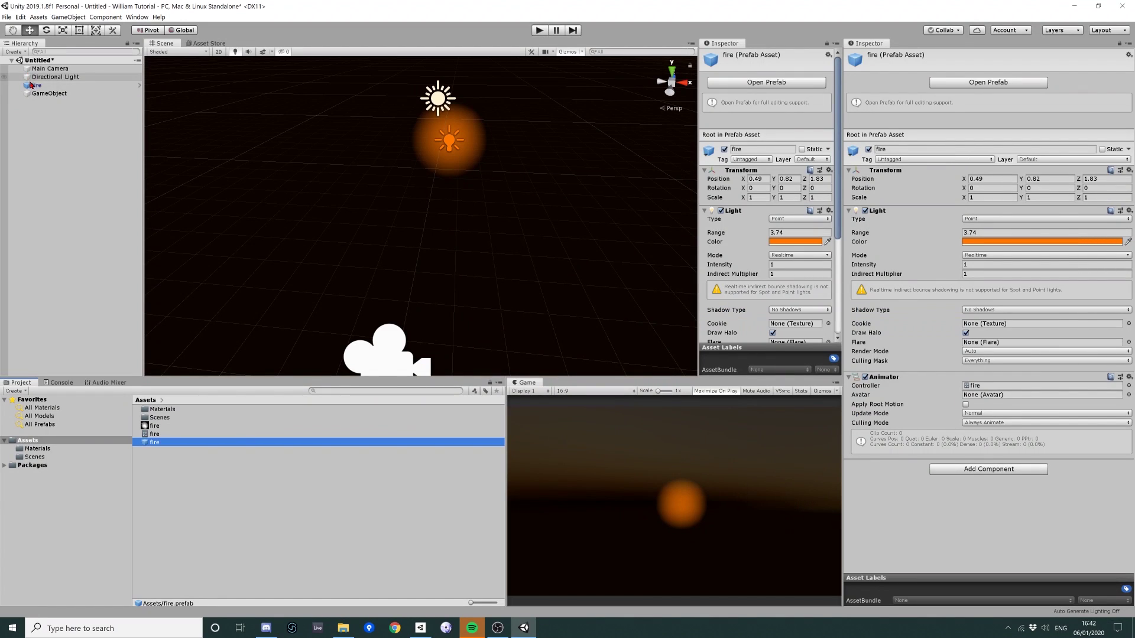
Duplicate the fire light repeatedly and nest the copies beneath fire
click(449, 140)
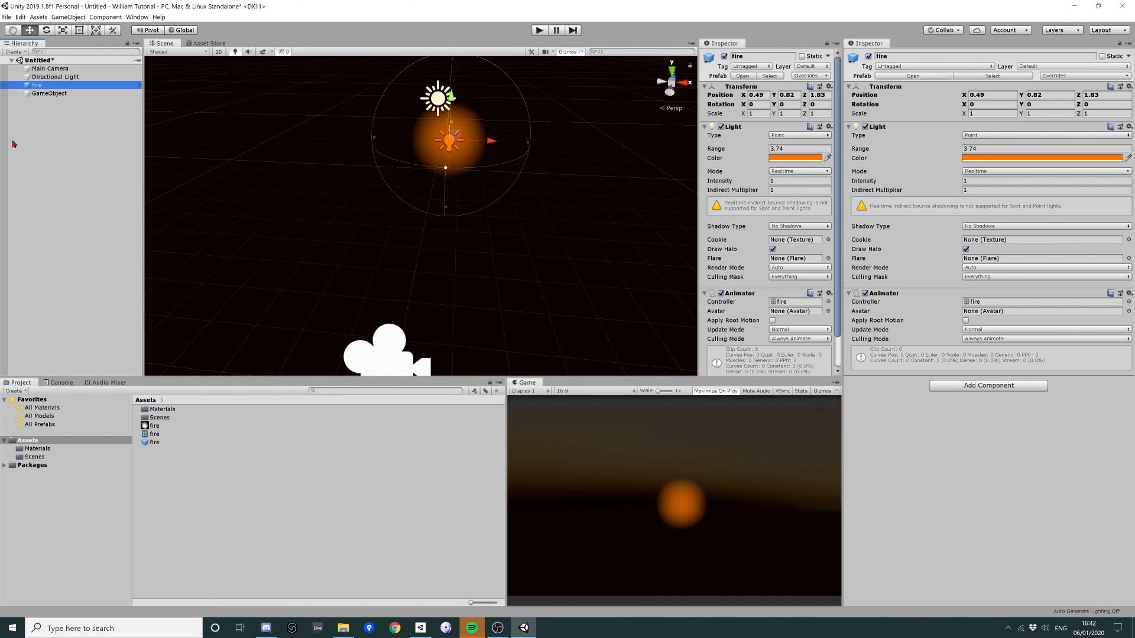
key(f)
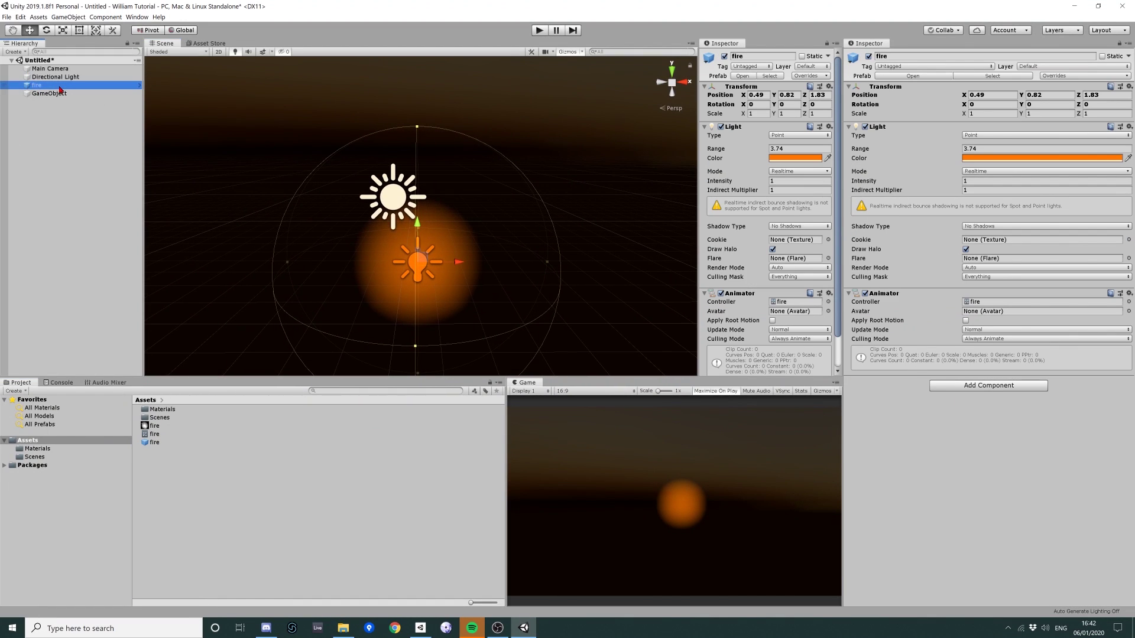
key(ctrl+d)
drag(50, 102, 49, 87)
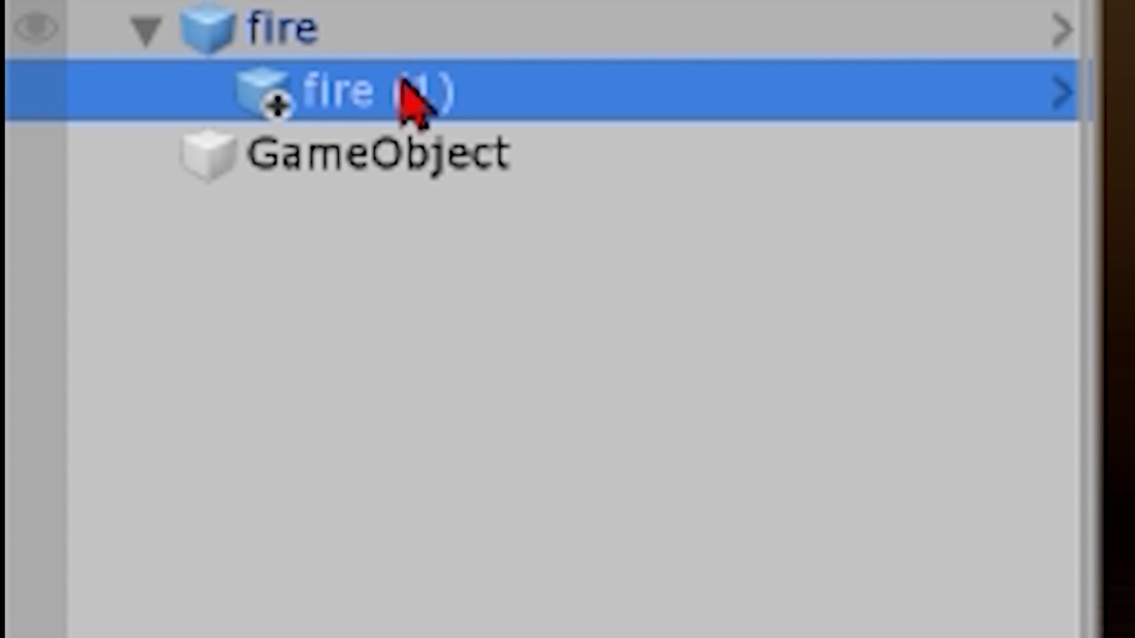
key(ctrl+d)
key(ctrl+d)
key(ctrl+d)
key(ctrl+d)
key(ctrl+d)
key(ctrl+d)
key(ctrl+d)
key(ctrl+d)
key(ctrl+d)
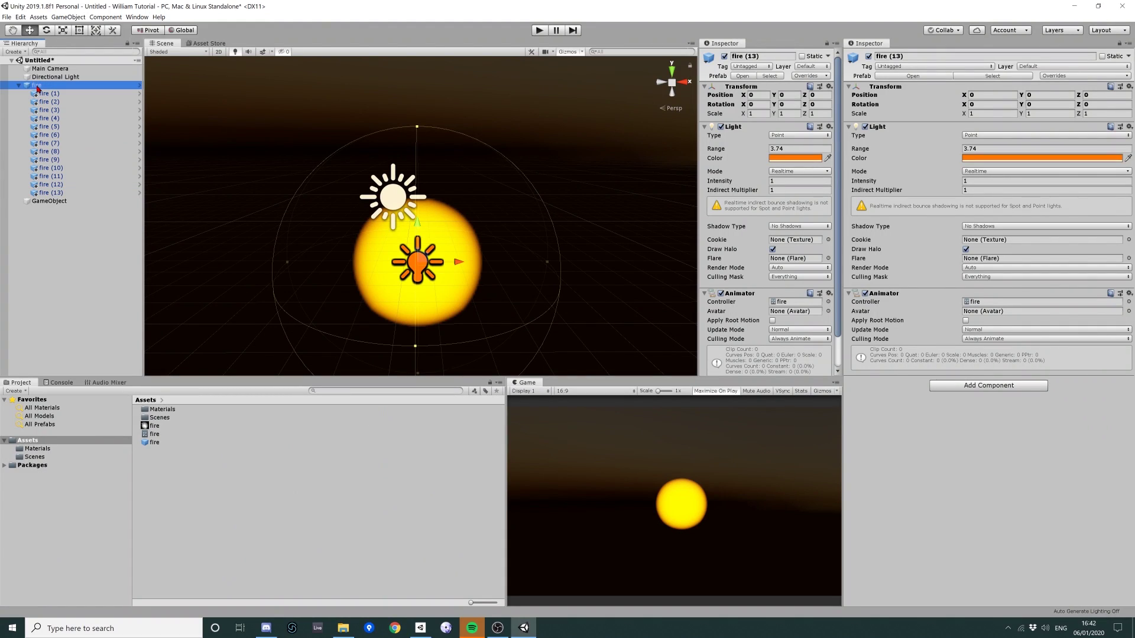
Create an empty child object under fire and name it 'fire grop 1'
right_click(34, 85)
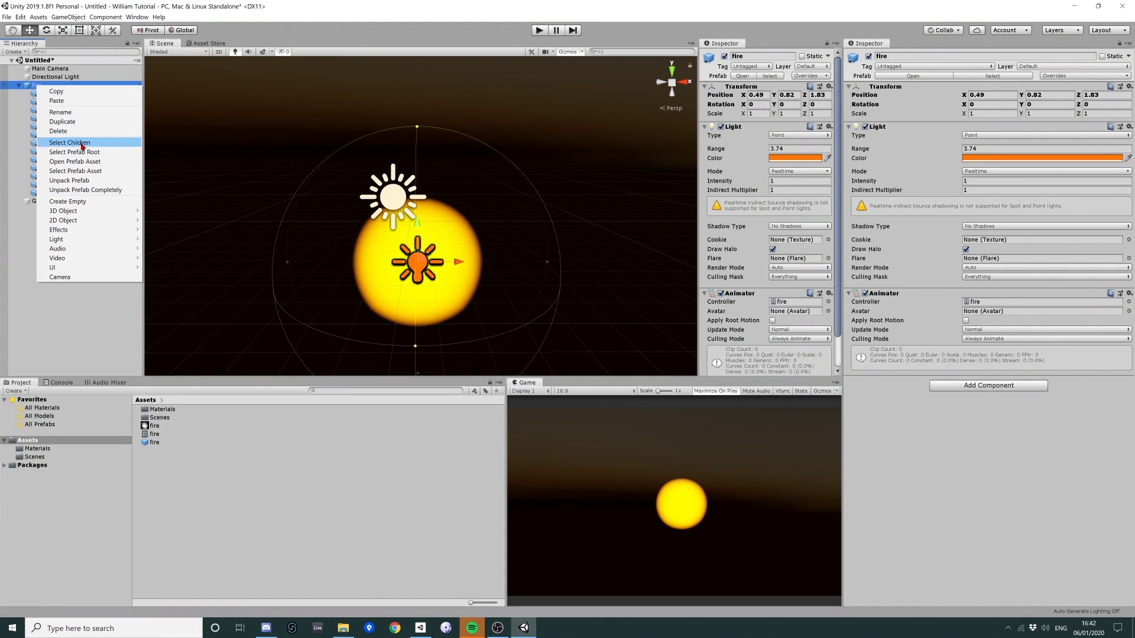
click(78, 202)
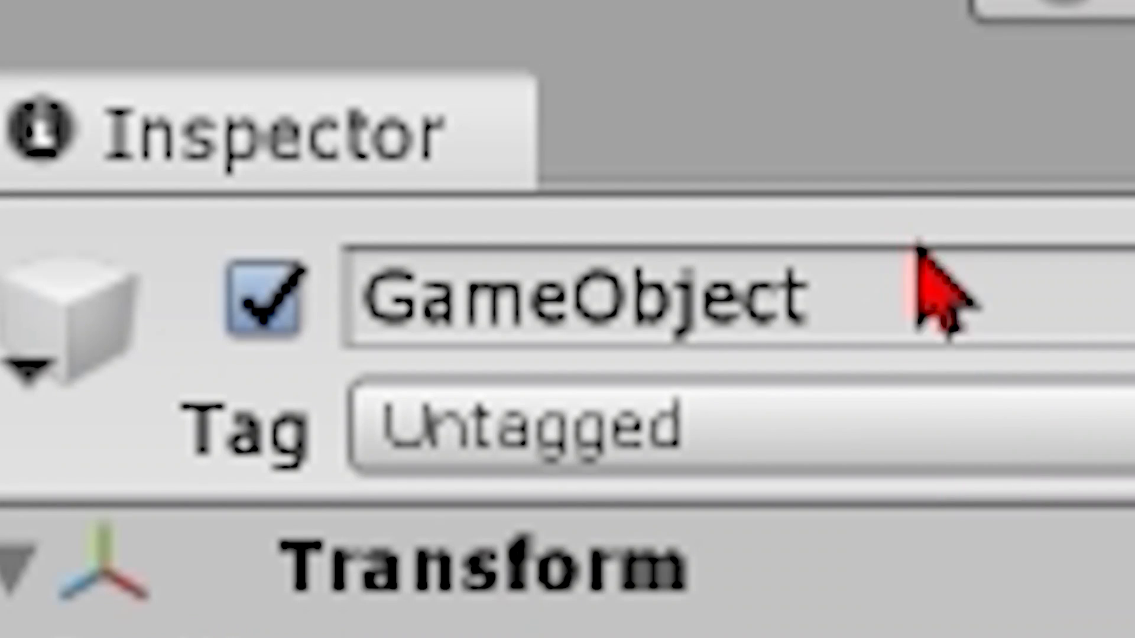
click(921, 55)
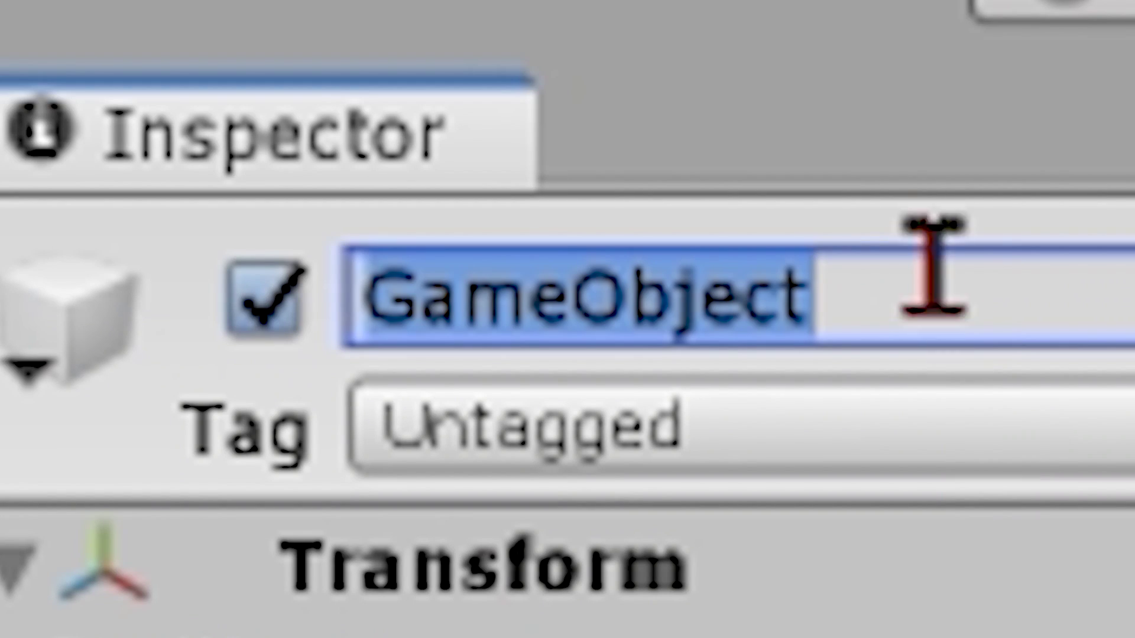
text(fire grop 1 (1)
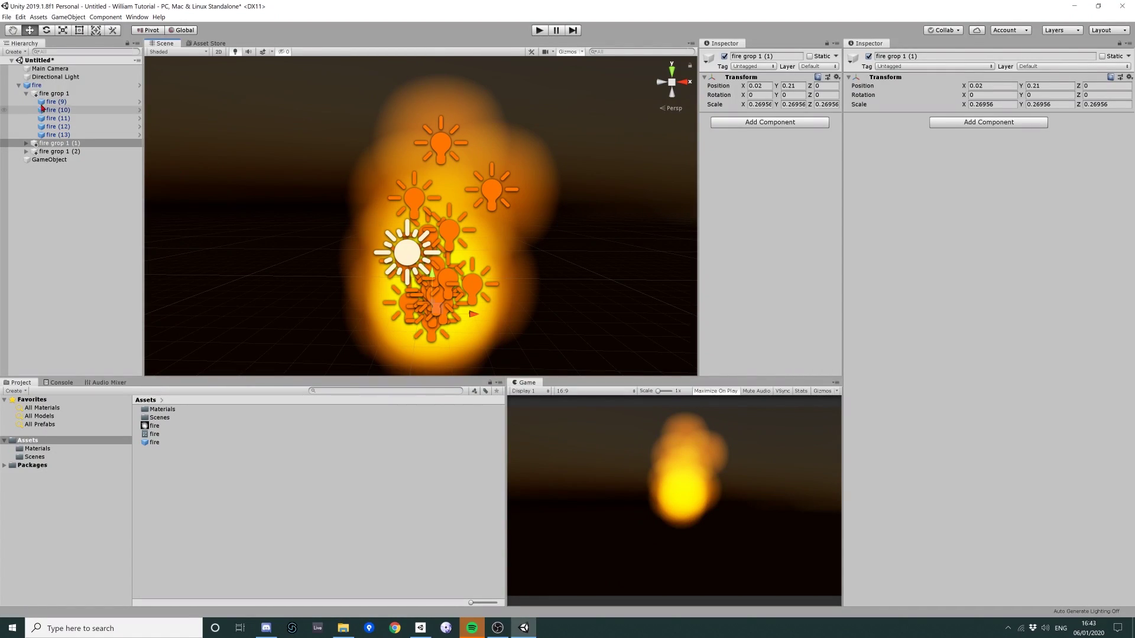
With the fire object selected, open the Animation window and enlarge its docked panel
click(35, 85)
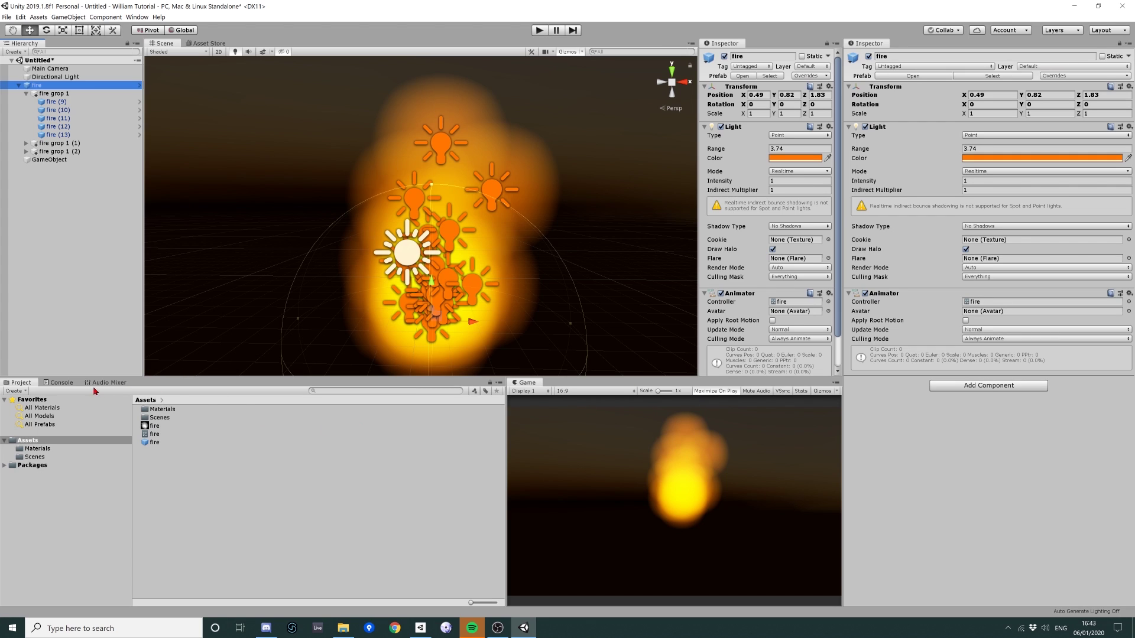
click(137, 17)
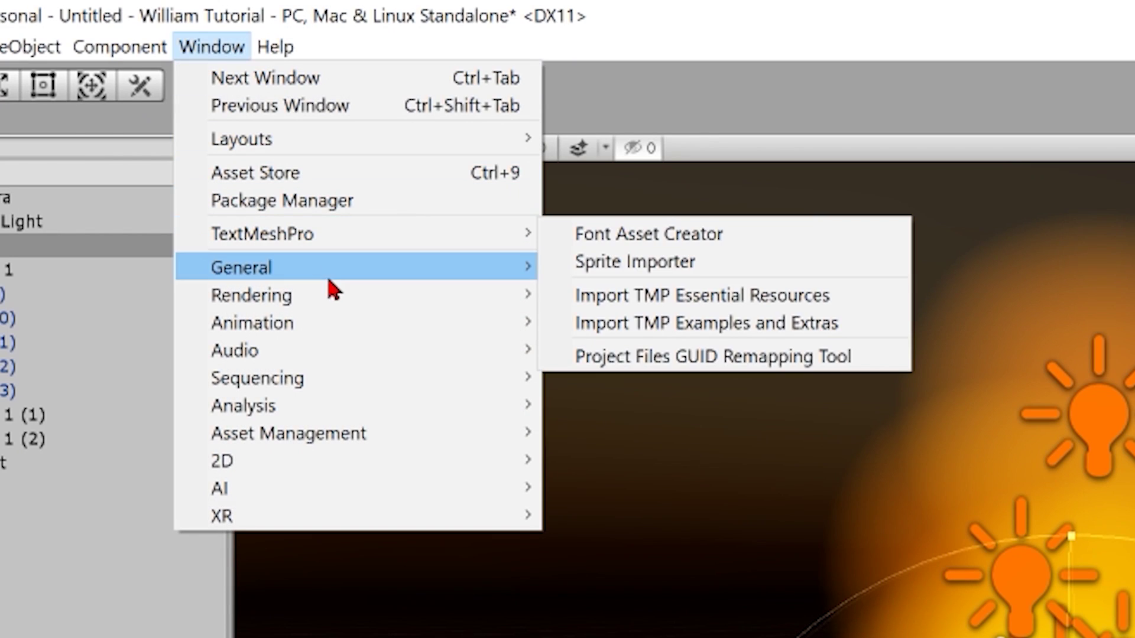
mouse_move(350, 323)
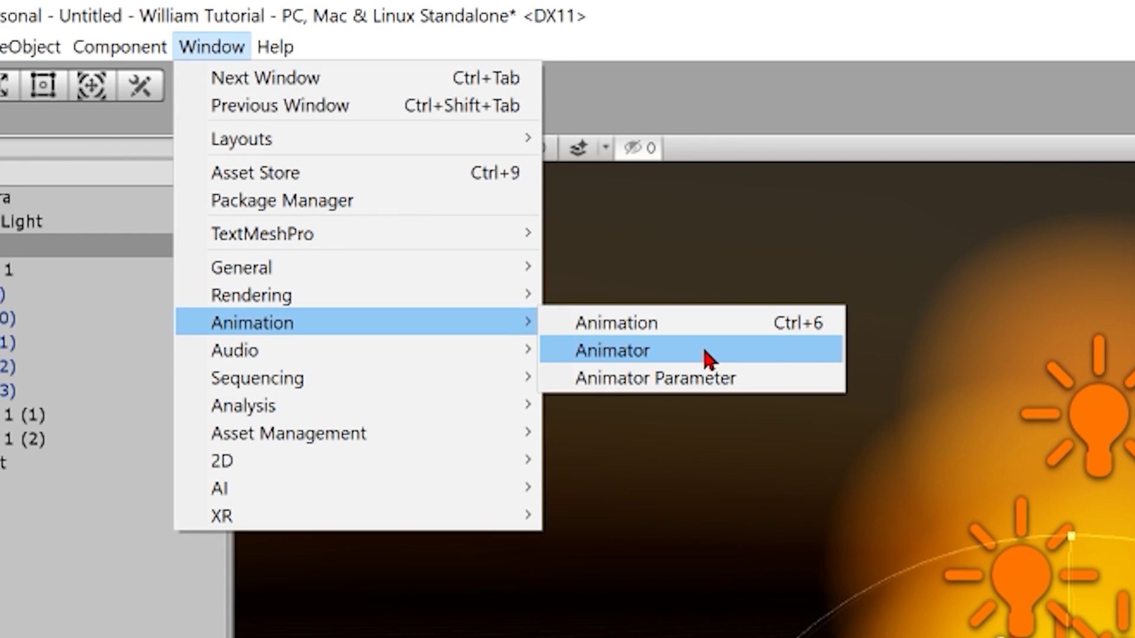
click(679, 323)
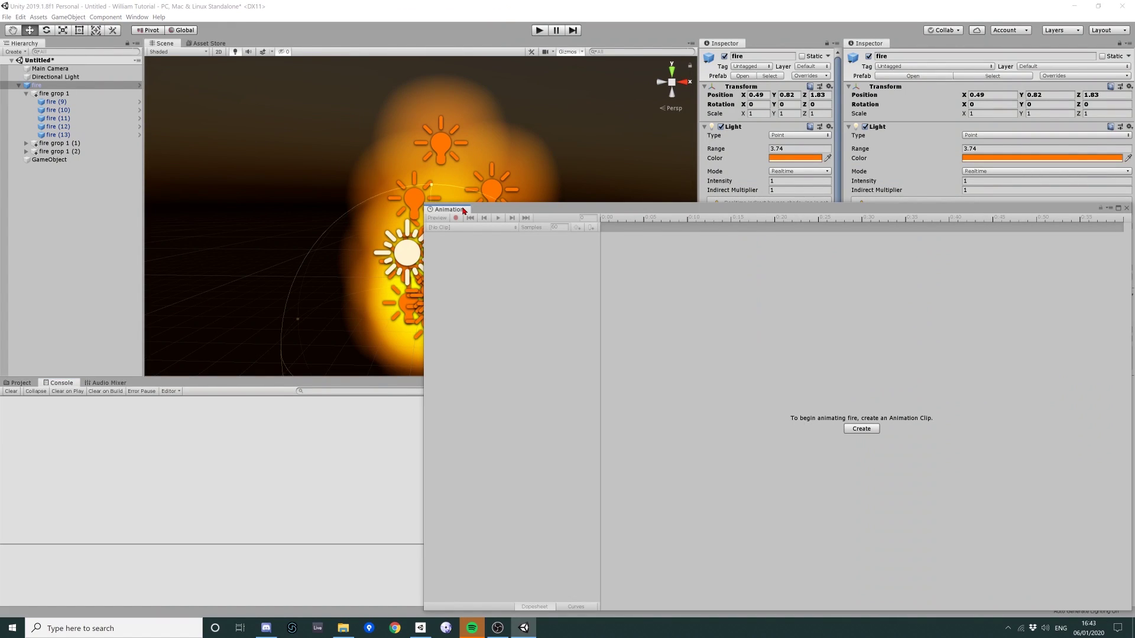
drag(460, 204, 915, 44)
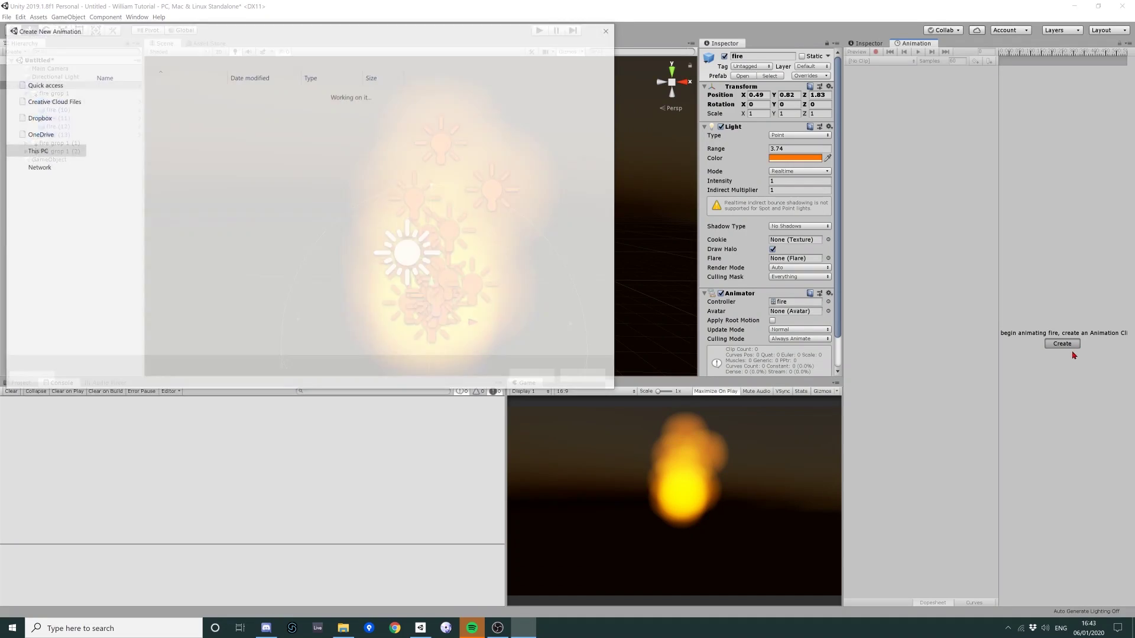
Create a new animation clip and save it as 'fire'
click(1062, 343)
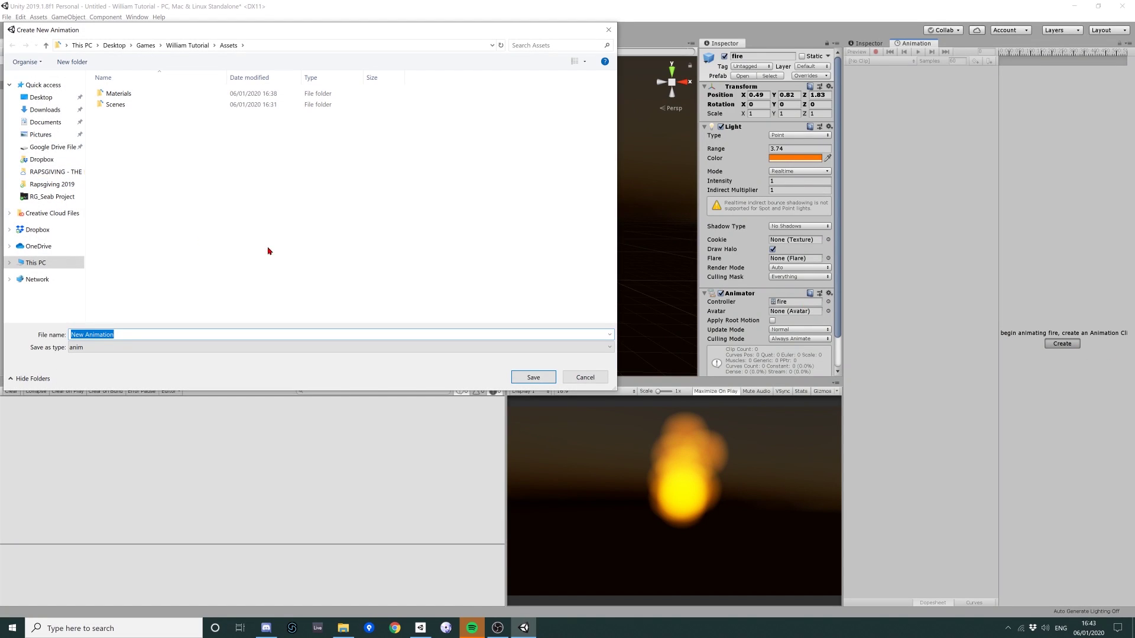
text(fire)
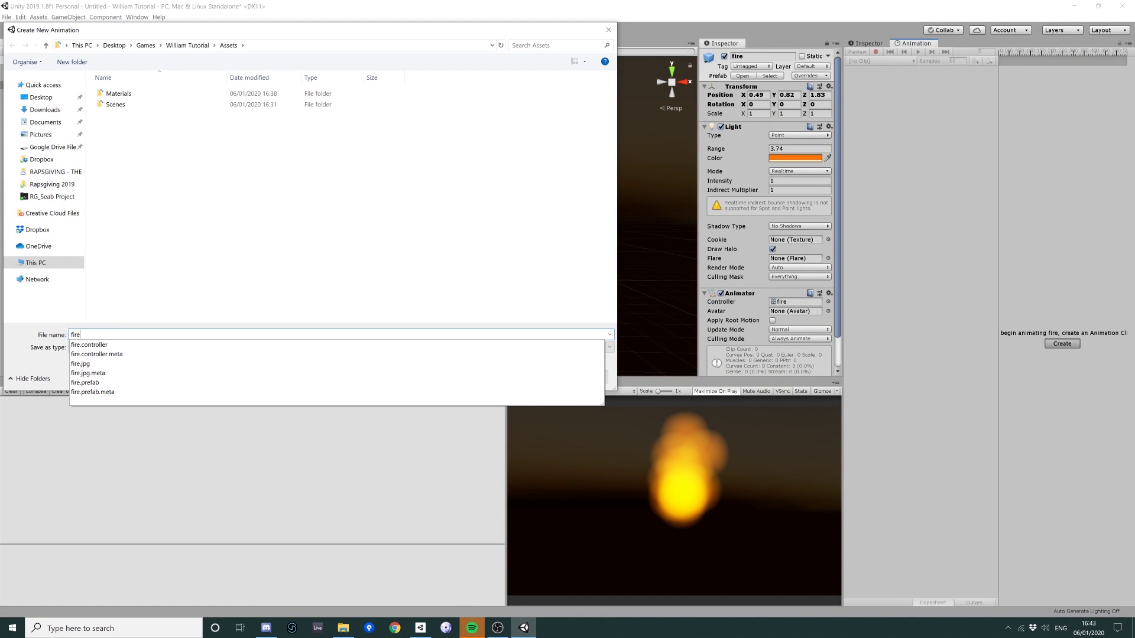
key(Return)
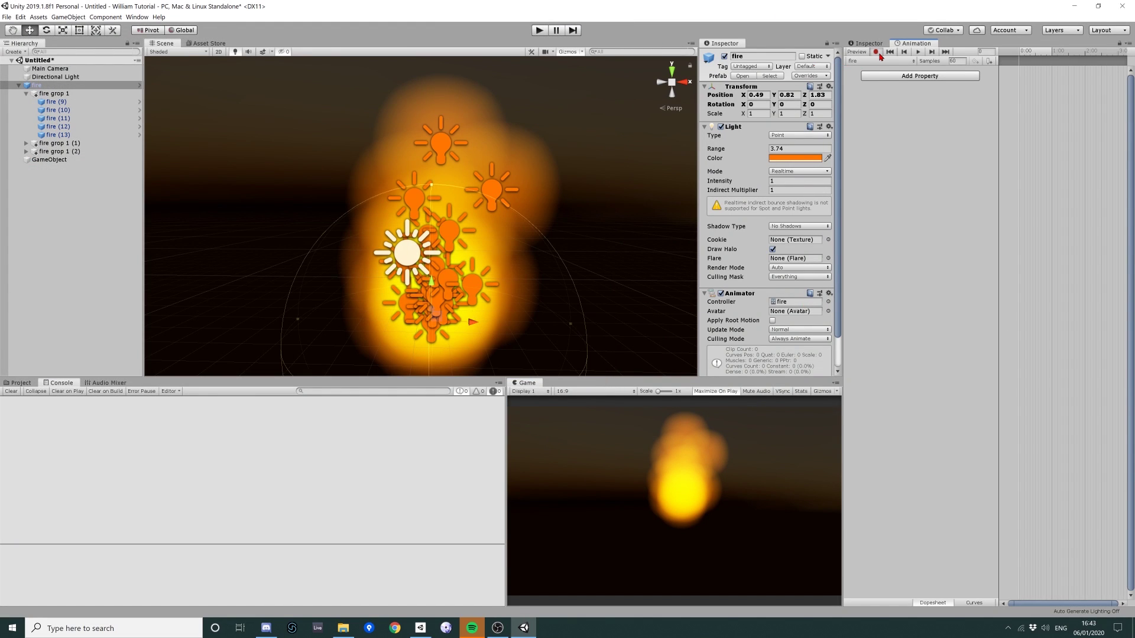
Turn on keyframe recording and move fire grop 1 left to key its position
click(877, 53)
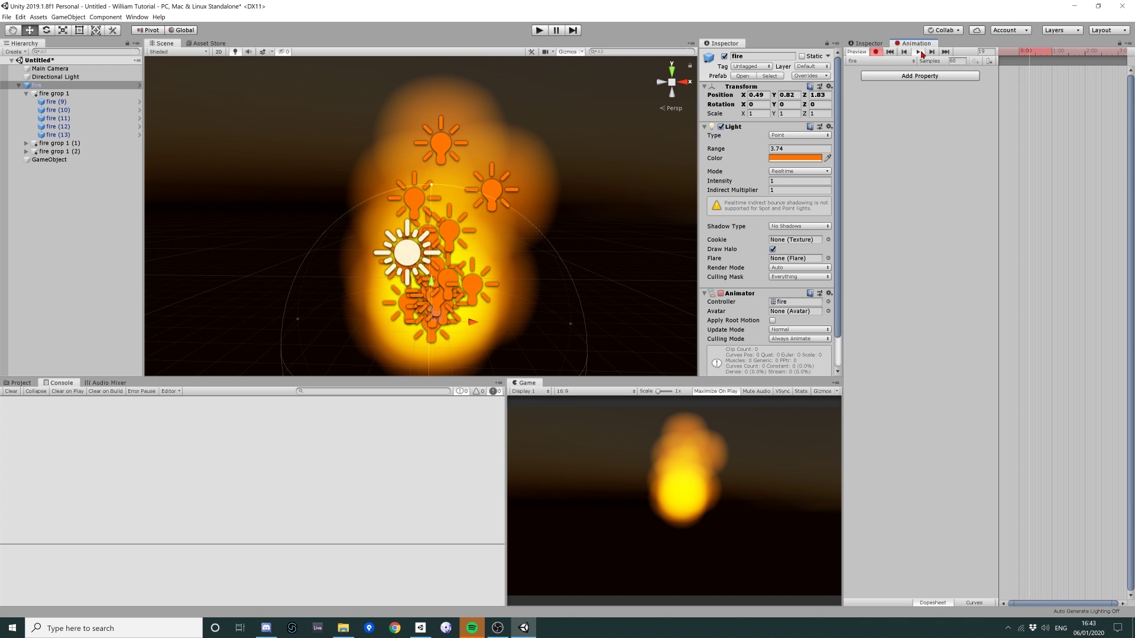
click(52, 94)
drag(437, 325, 411, 324)
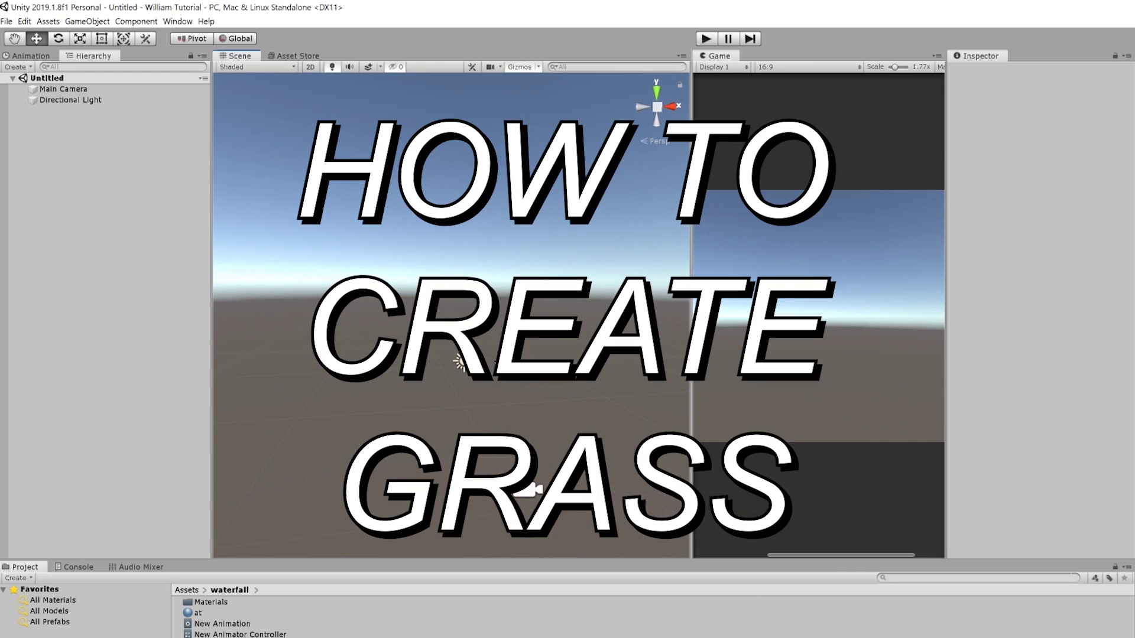
Search the Asset Store for 'grass'
alt+drag(495, 361, 494, 393)
scroll(494, 390, up, 3)
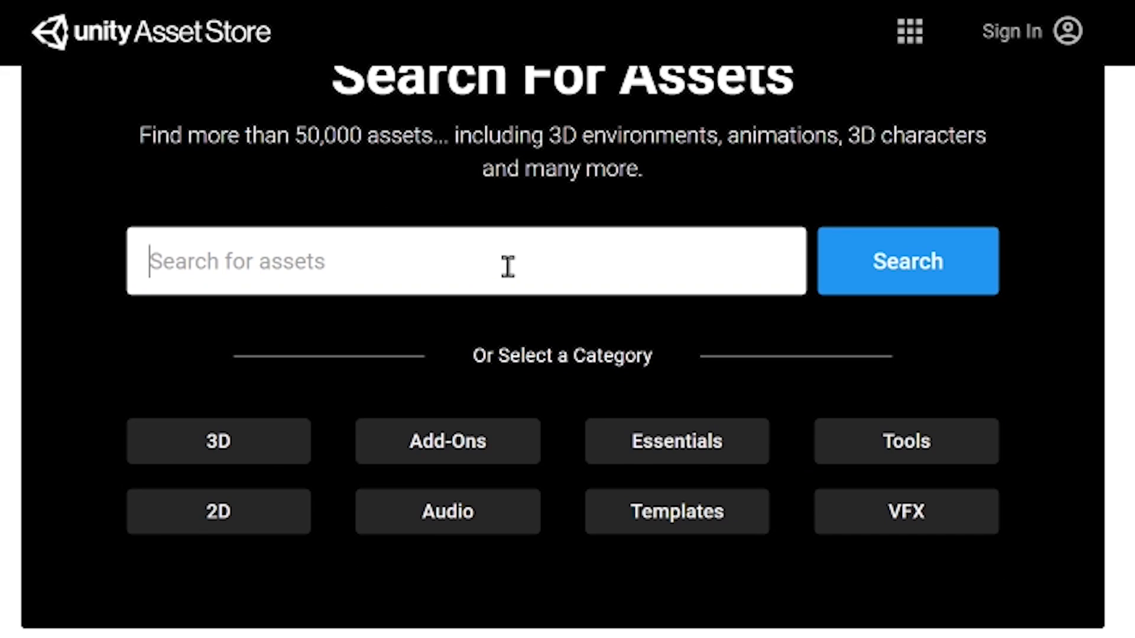
click(516, 272)
text(tgragrass)
key(Return)
Scroll up and down through the pages of grass results
scroll(414, 314, down, 9)
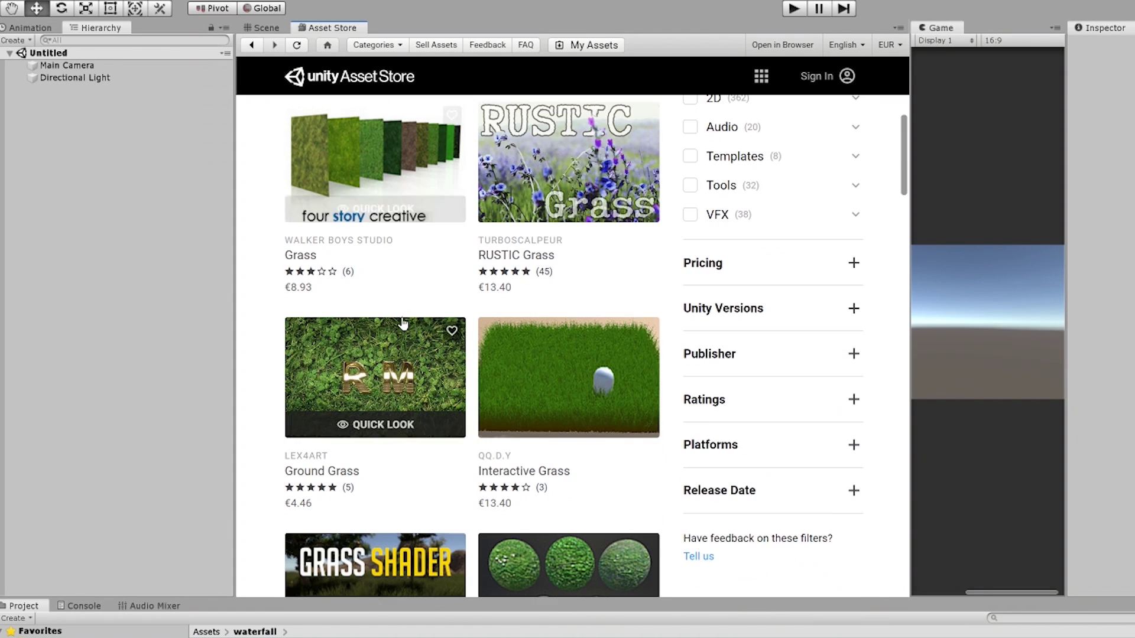
scroll(403, 322, down, 9)
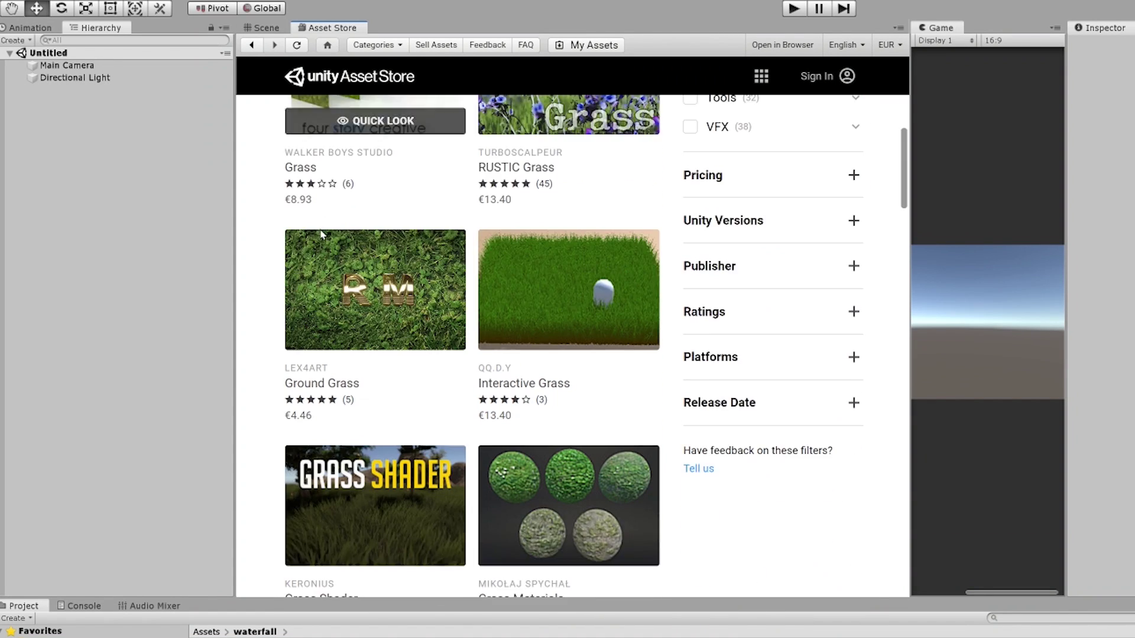
scroll(327, 263, down, 5)
scroll(366, 290, down, 13)
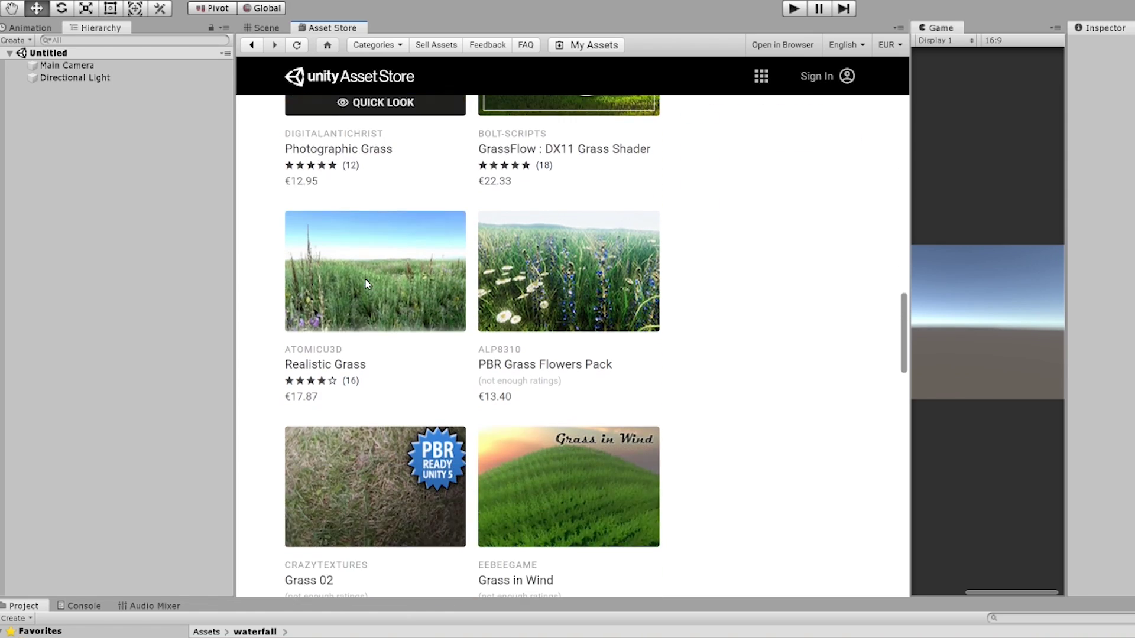
scroll(362, 286, down, 15)
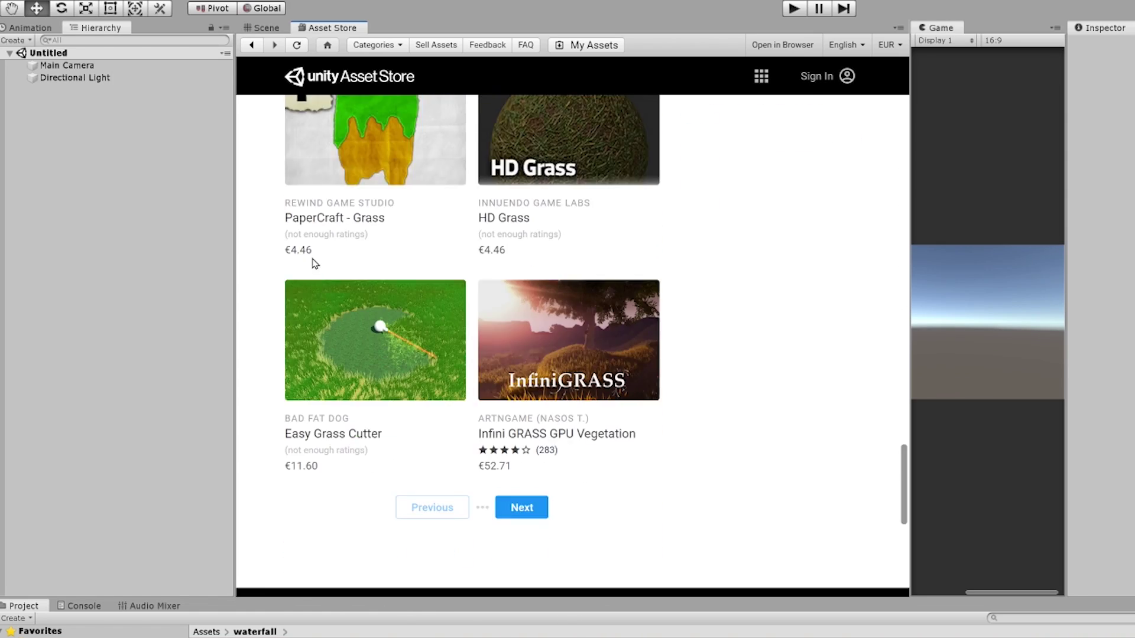
scroll(464, 322, up, 4)
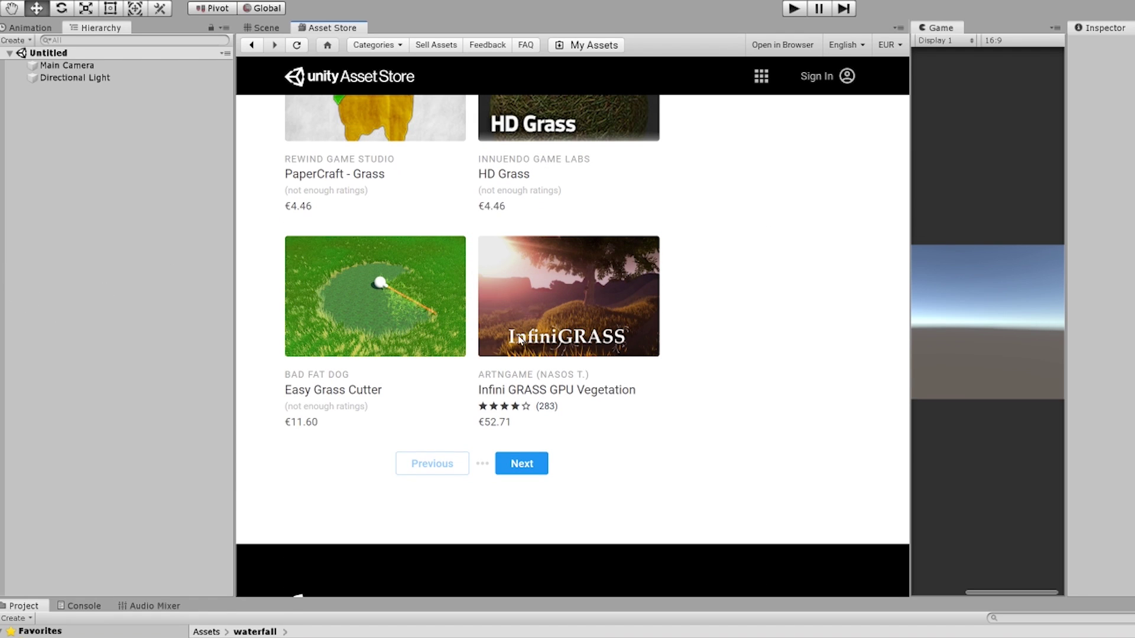
scroll(677, 203, up, 15)
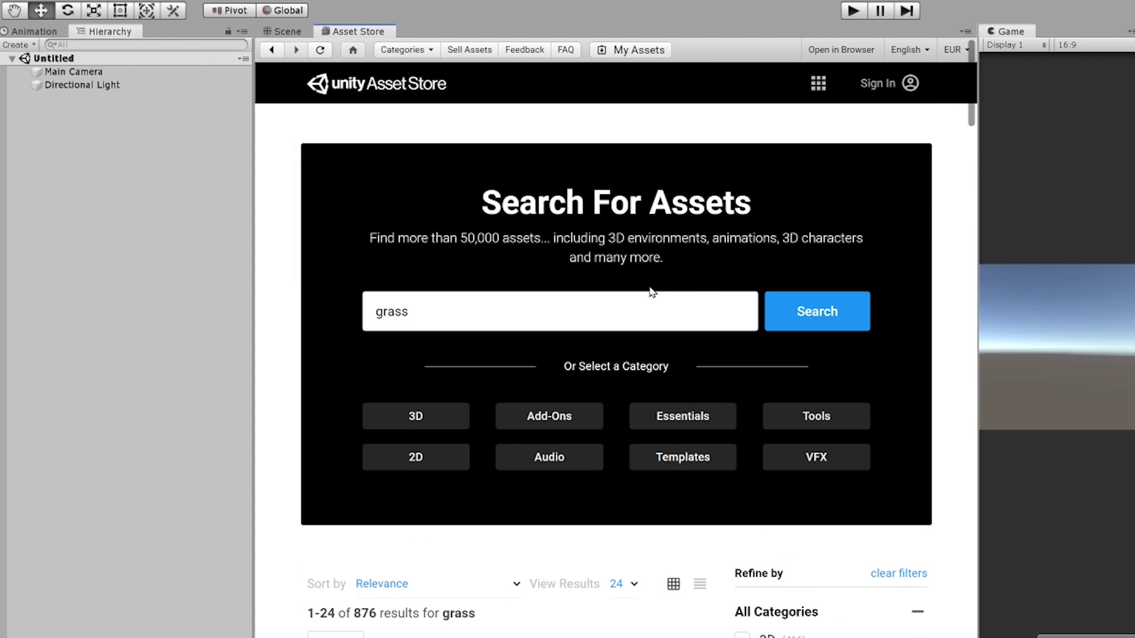
scroll(652, 293, down, 2)
Back in the Scene view, add a Tree object via GameObject > 3D Object > Tree
click(287, 31)
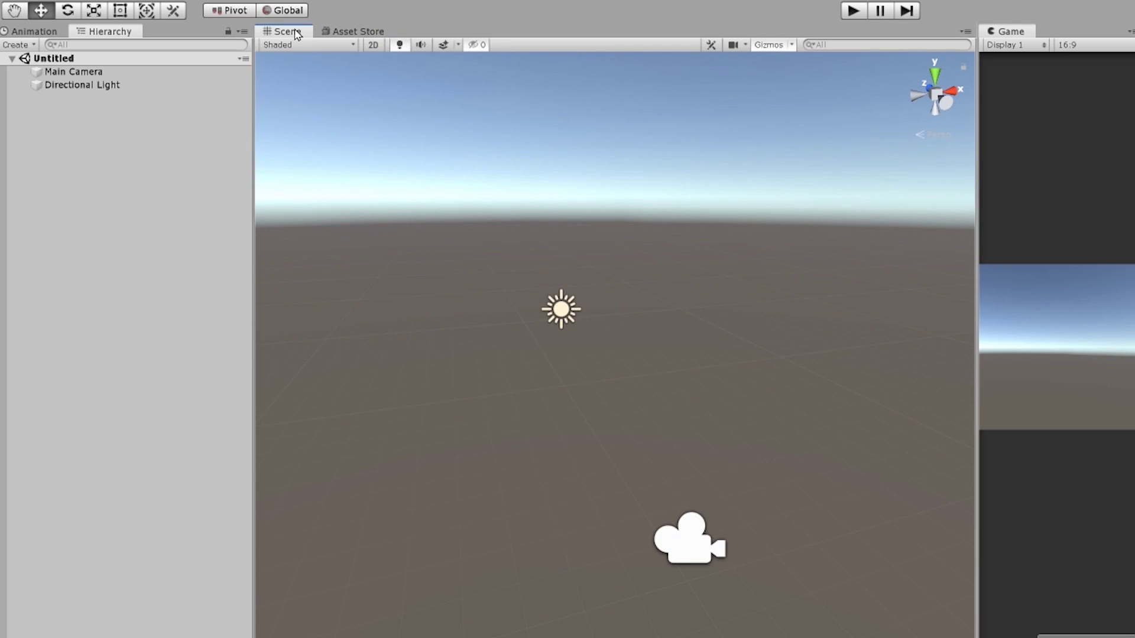
click(566, 288)
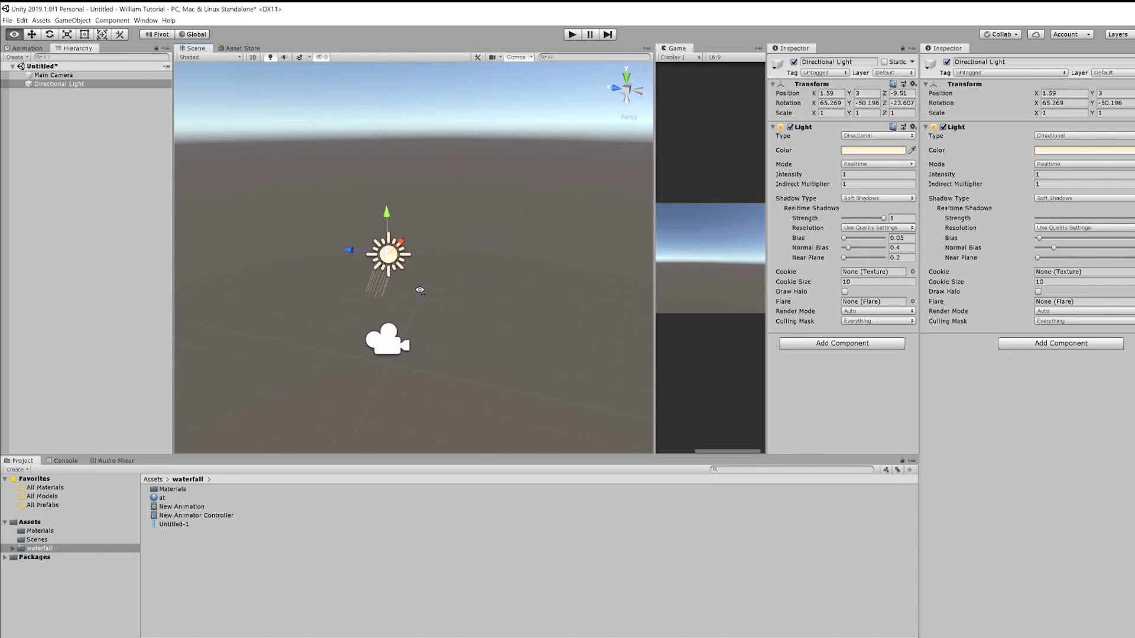
click(68, 20)
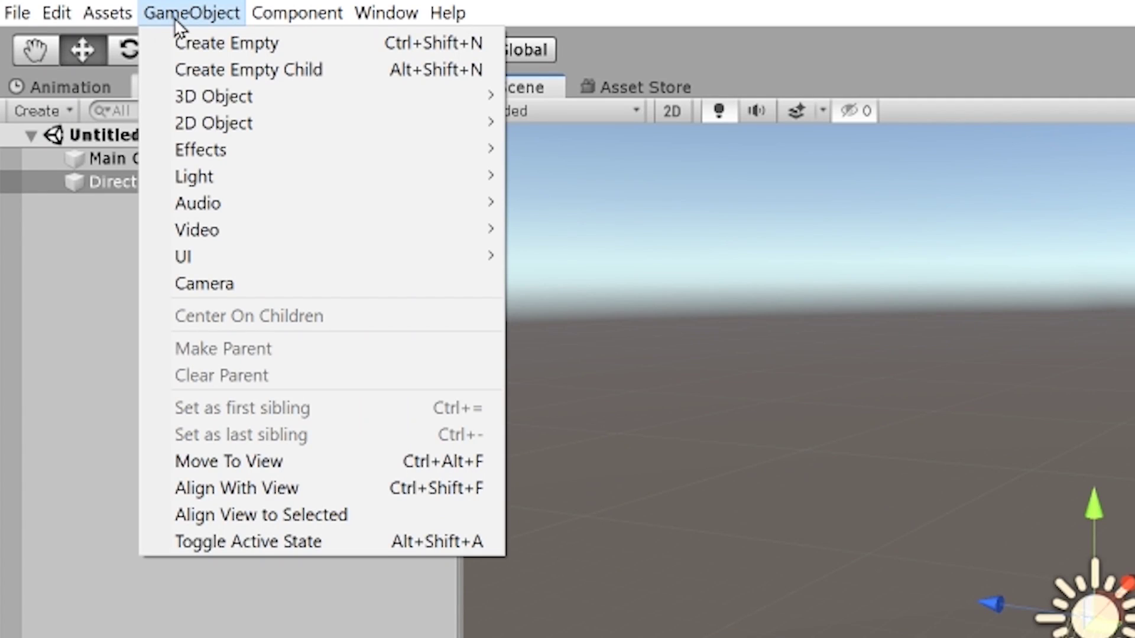
mouse_move(301, 14)
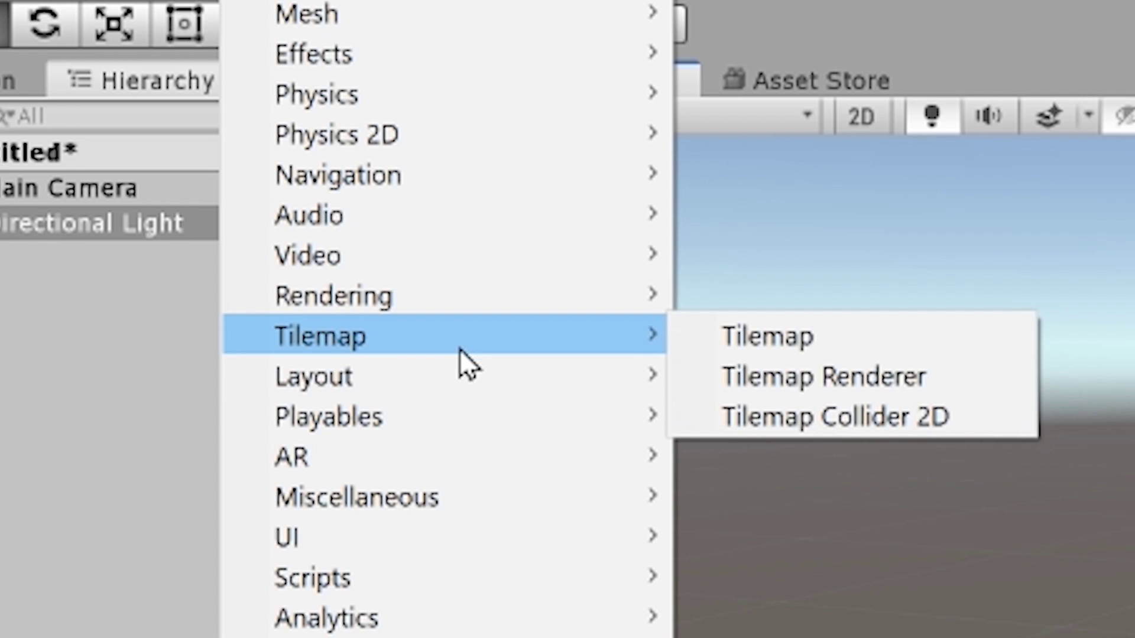
mouse_move(411, 289)
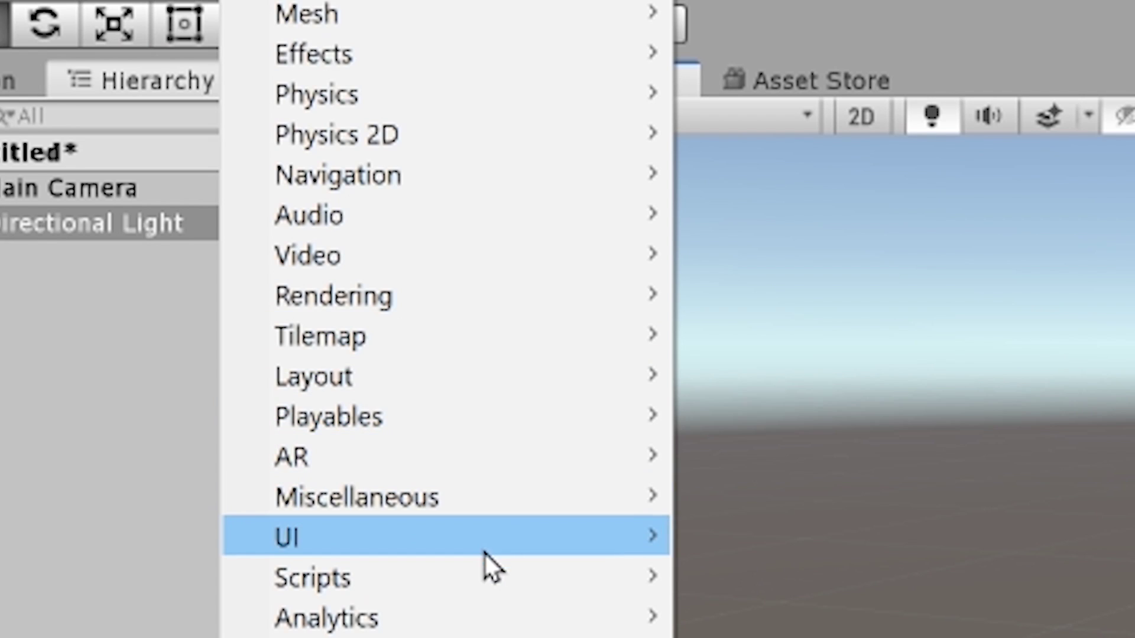
mouse_move(481, 581)
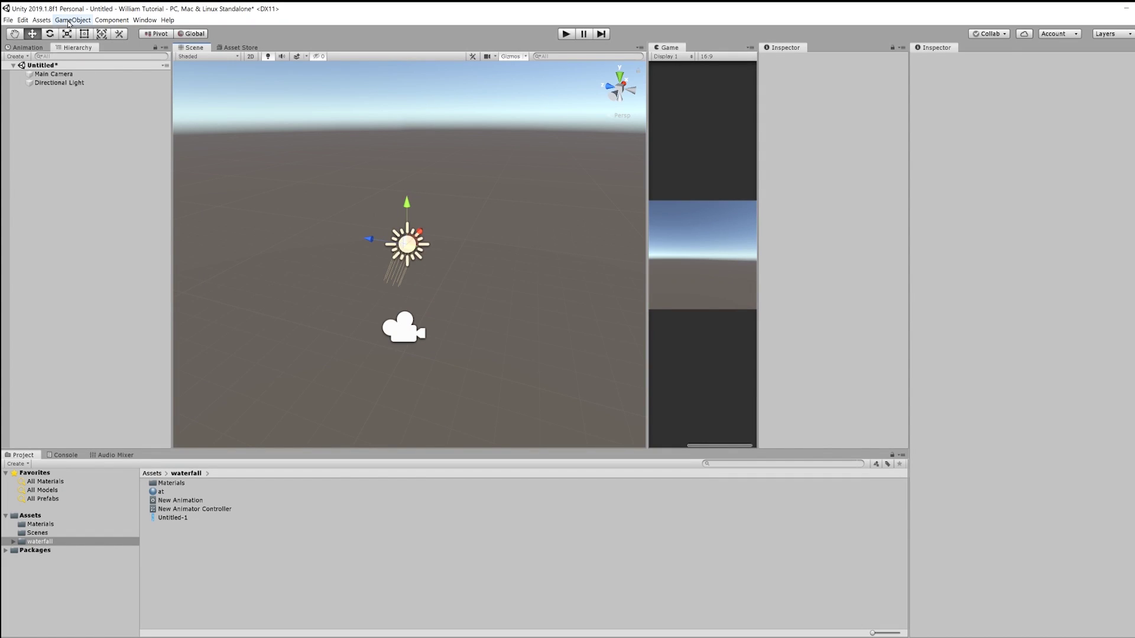
click(70, 20)
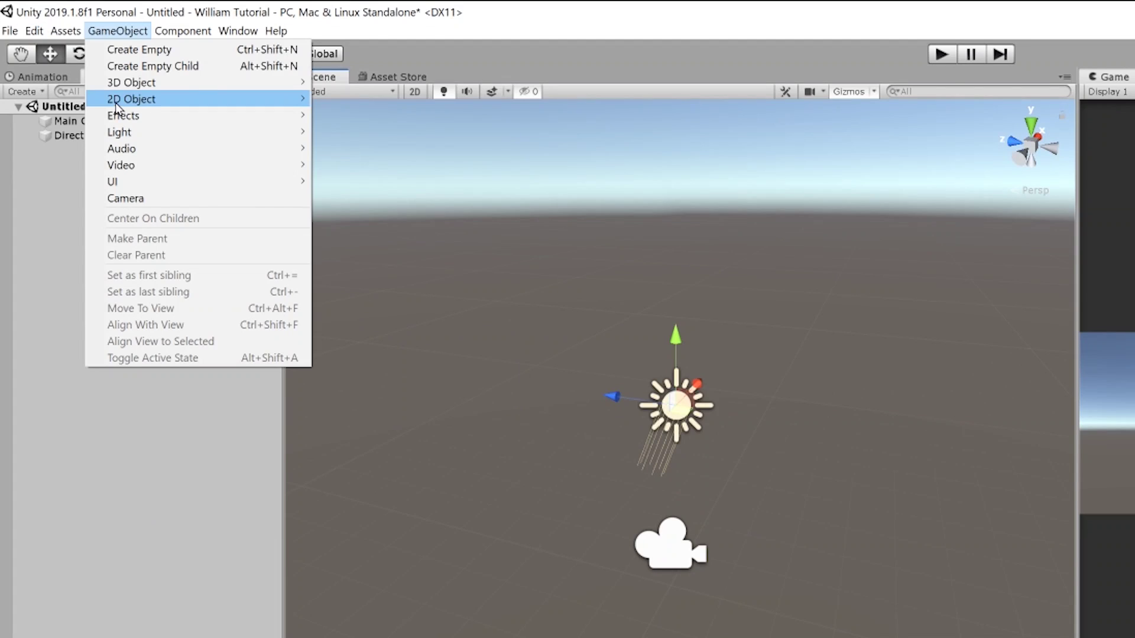
mouse_move(116, 90)
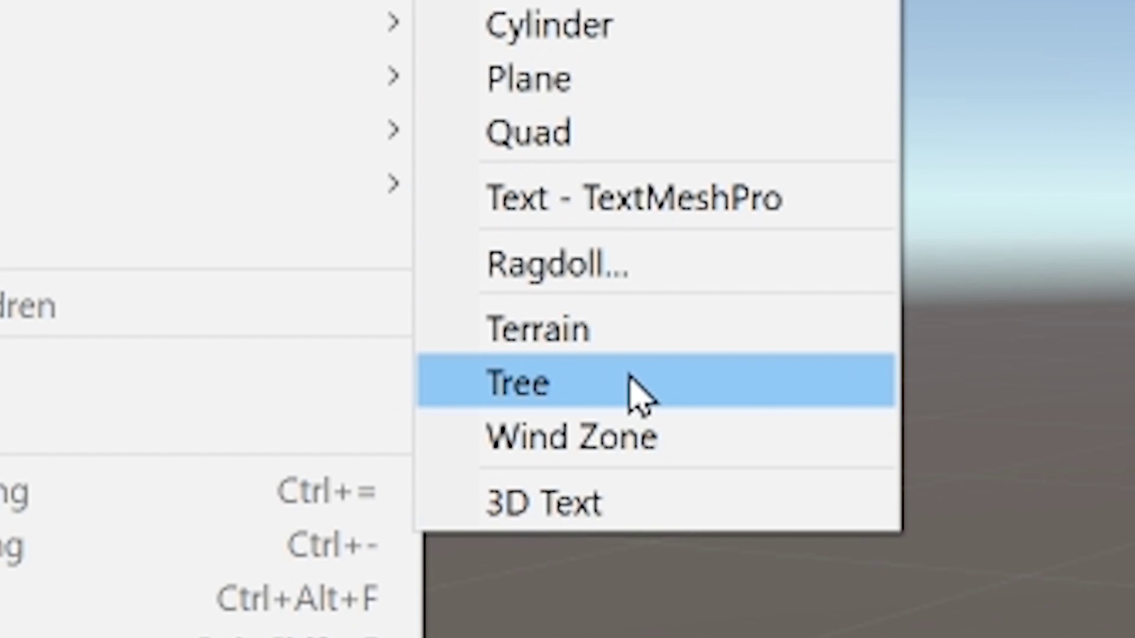
click(631, 379)
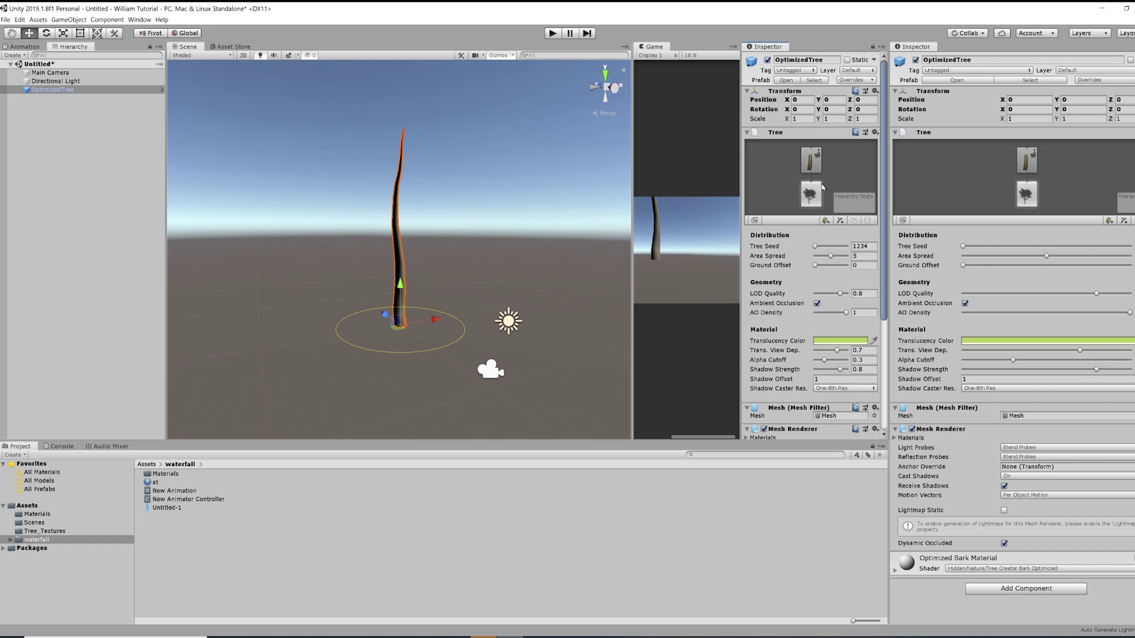
Select the tree's trunk node and raise branch Frequency to 100
drag(740, 142, 646, 155)
click(763, 162)
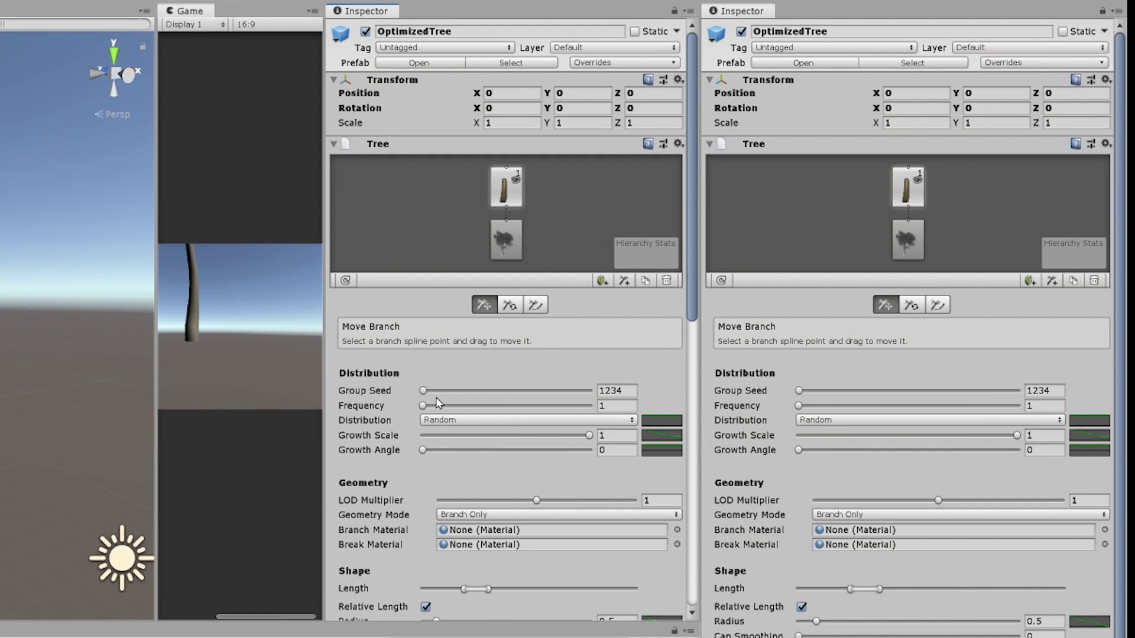
drag(423, 407, 745, 409)
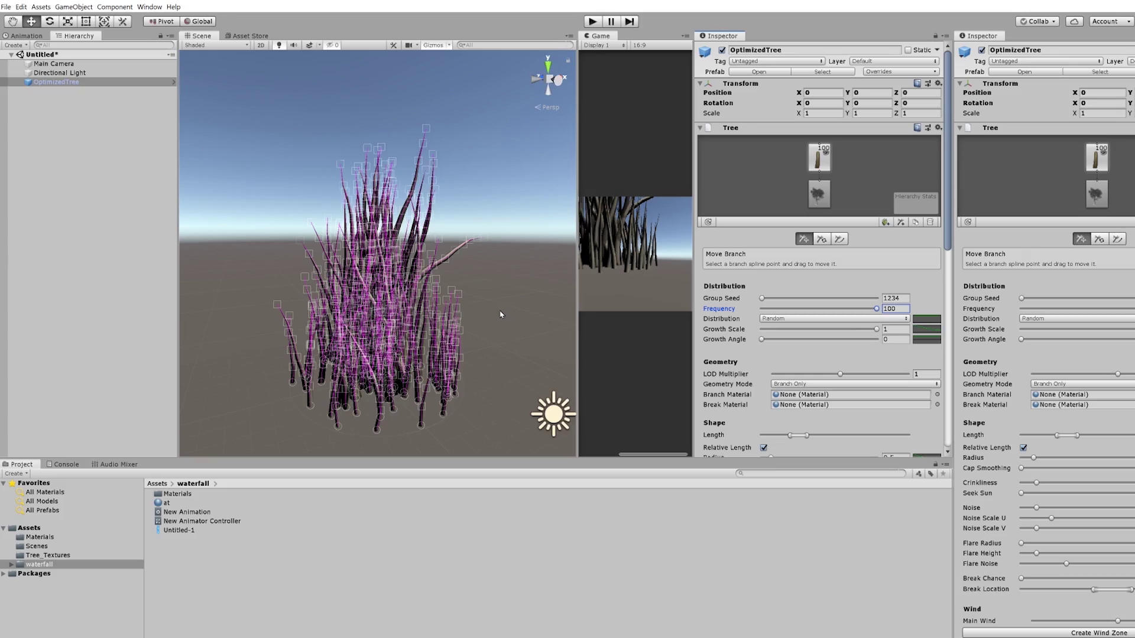
Orbit around the grass clump and drag one branch point to kink a blade
click(499, 293)
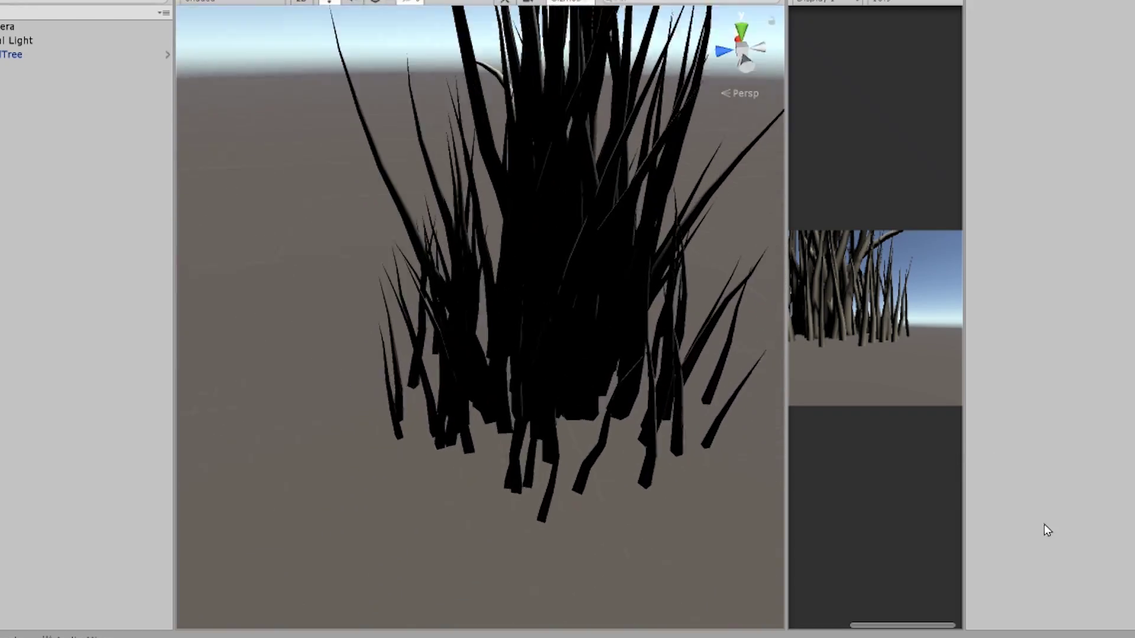
alt+drag(1047, 530, 537, 373)
click(519, 392)
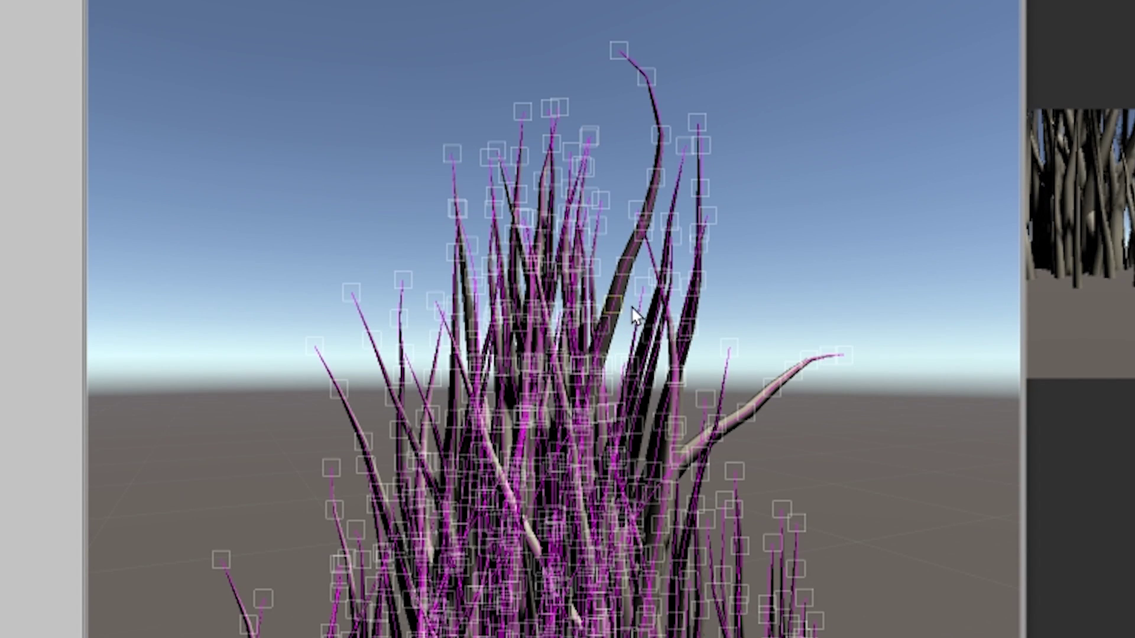
drag(634, 314, 629, 318)
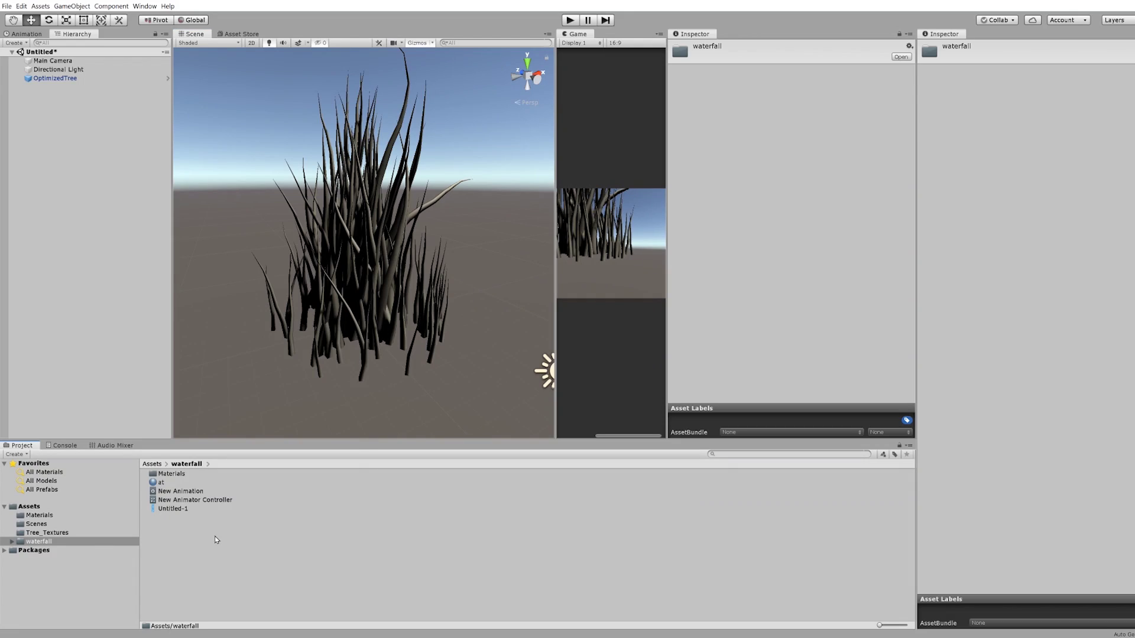
right_click(215, 544)
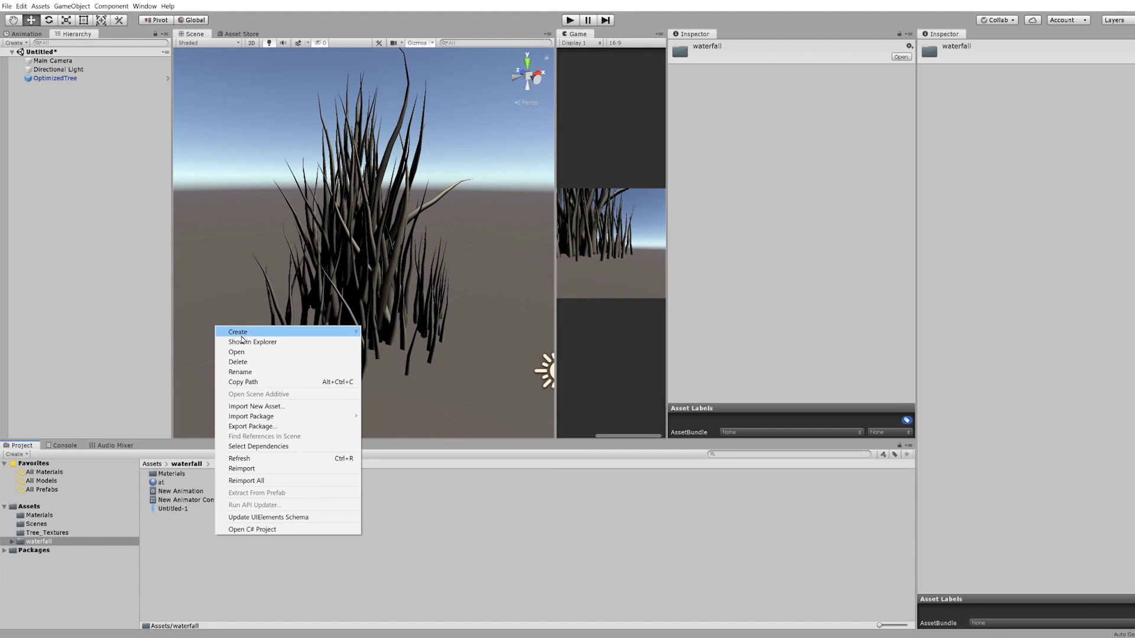
Create a material named 'grass' in the waterfall folder with a bright green albedo
mouse_move(242, 334)
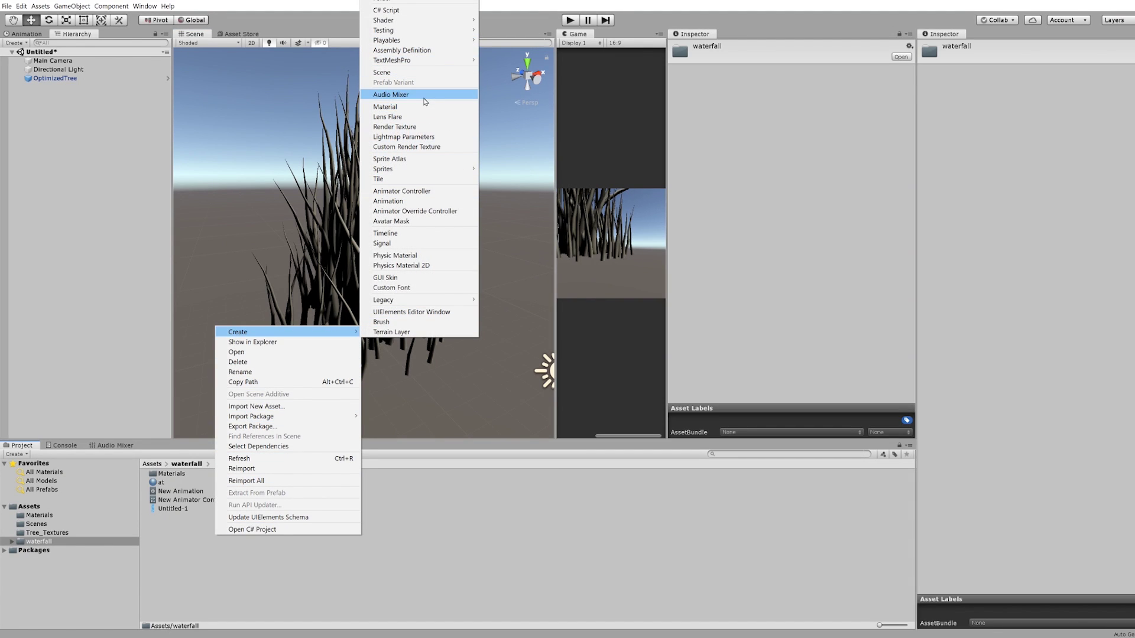
click(385, 106)
text(grass)
key(Return)
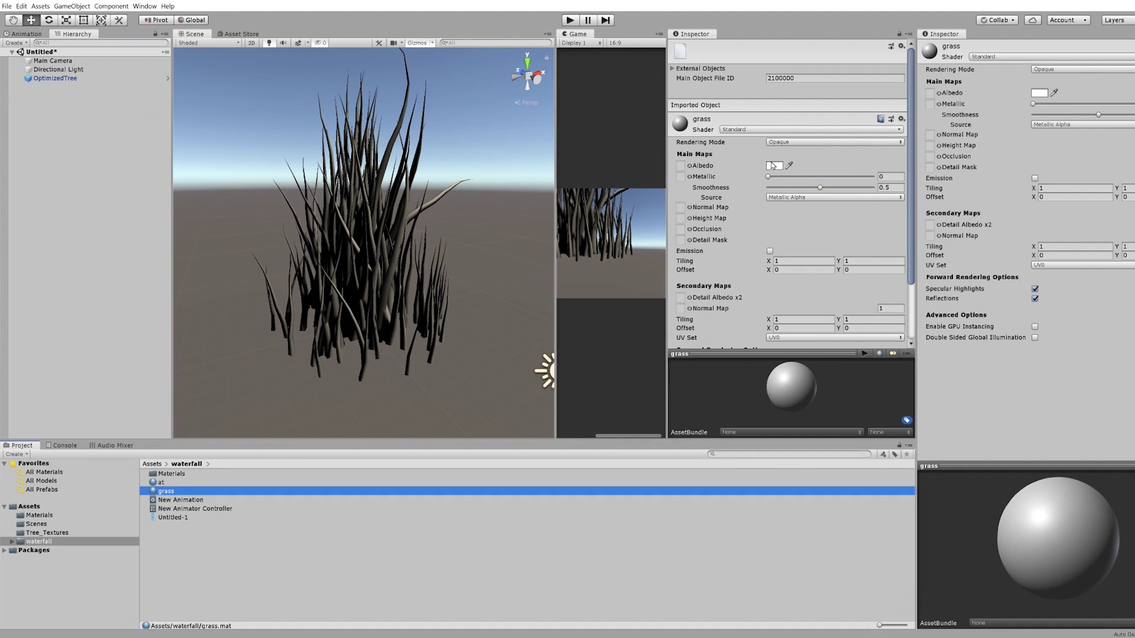
click(773, 166)
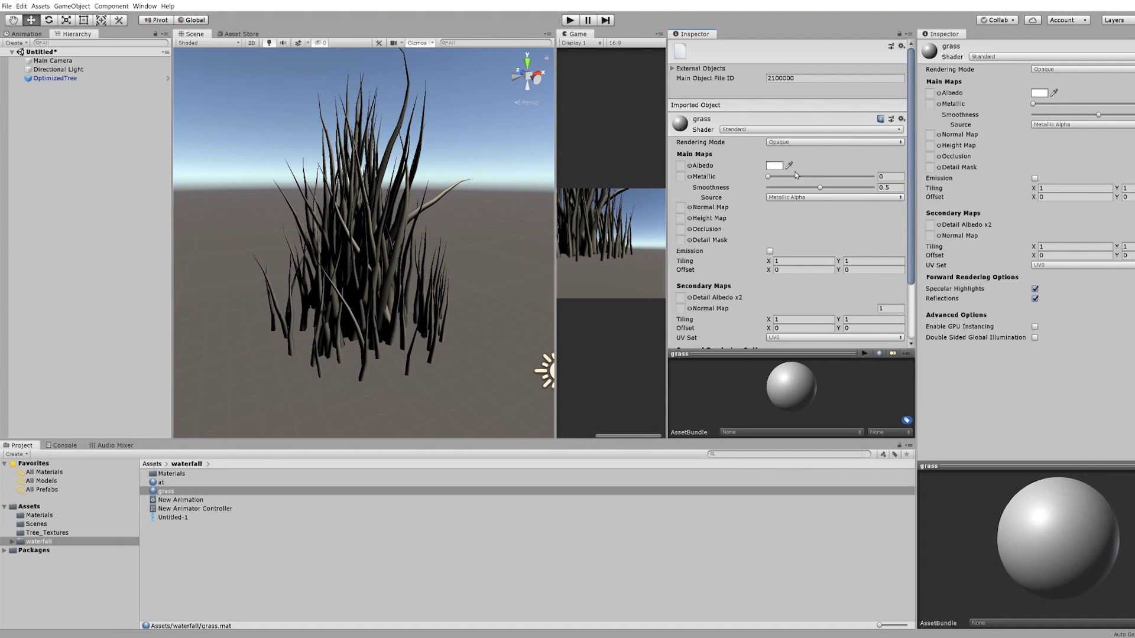
click(42, 41)
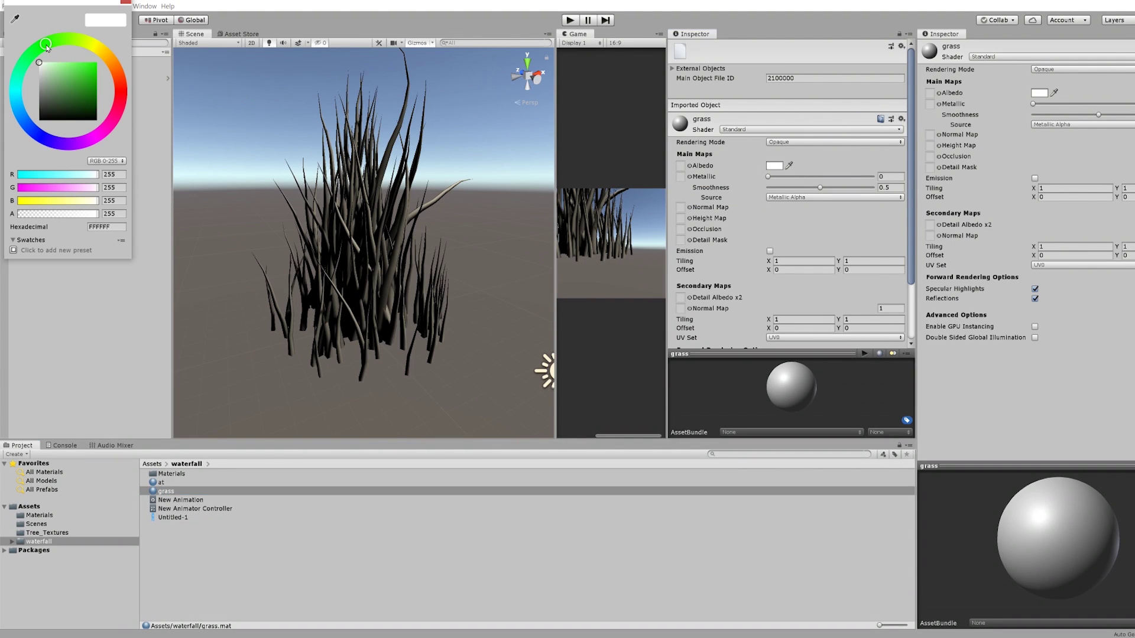
click(97, 62)
click(125, 3)
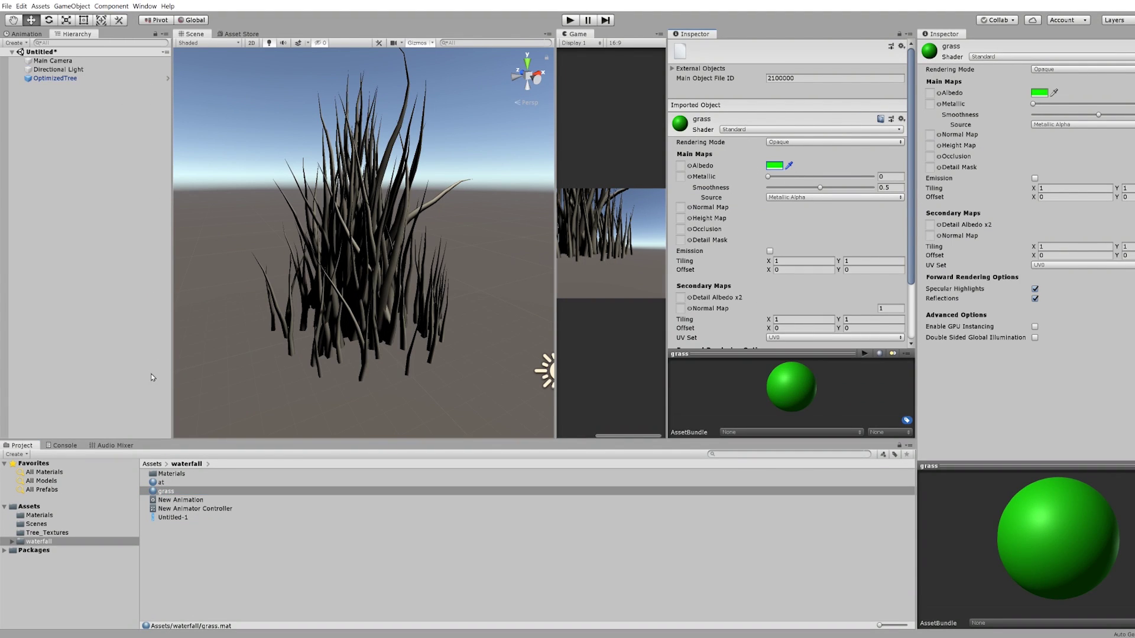
Apply the grass material to the clump and move the Main Camera to frame it
drag(159, 496, 335, 291)
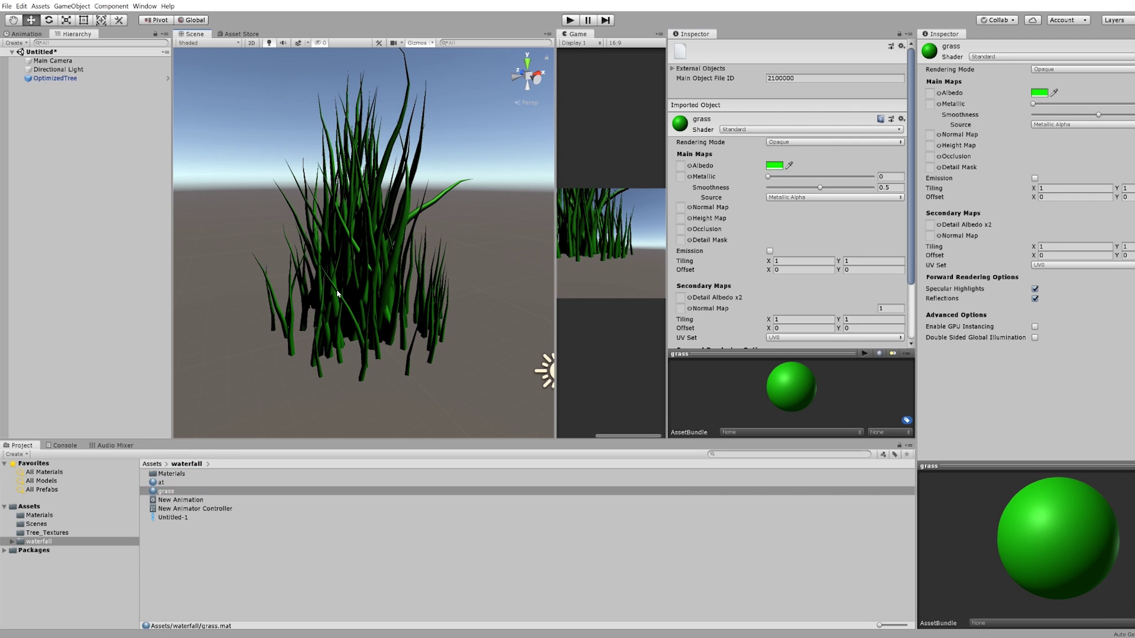
scroll(341, 298, down, 3)
click(444, 366)
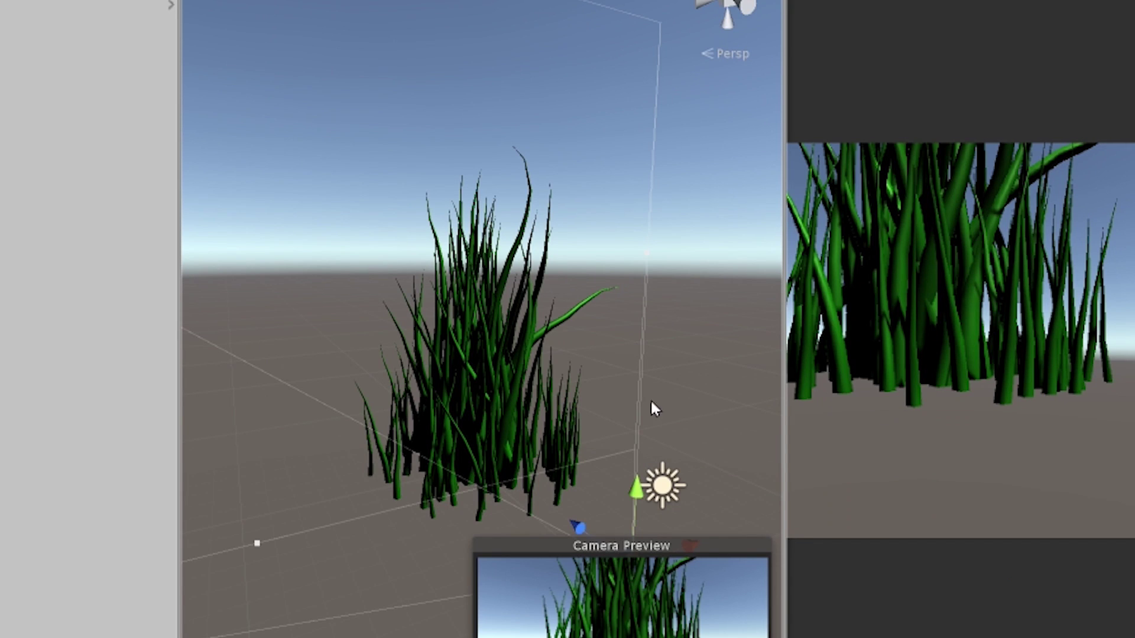
right_drag(650, 408, 633, 469)
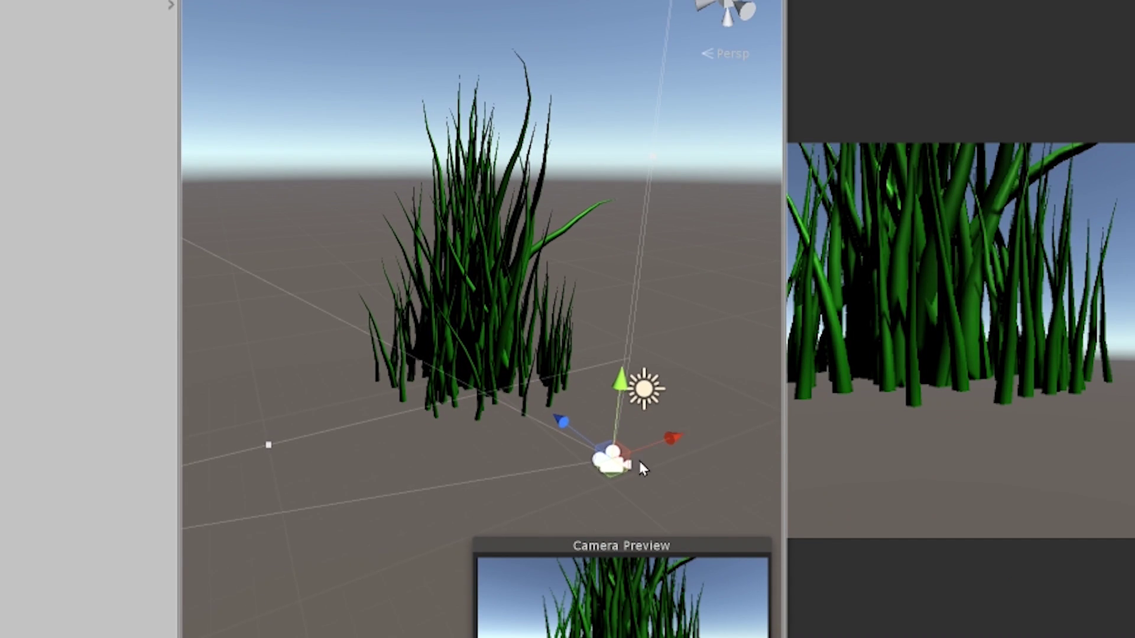
drag(604, 455, 582, 295)
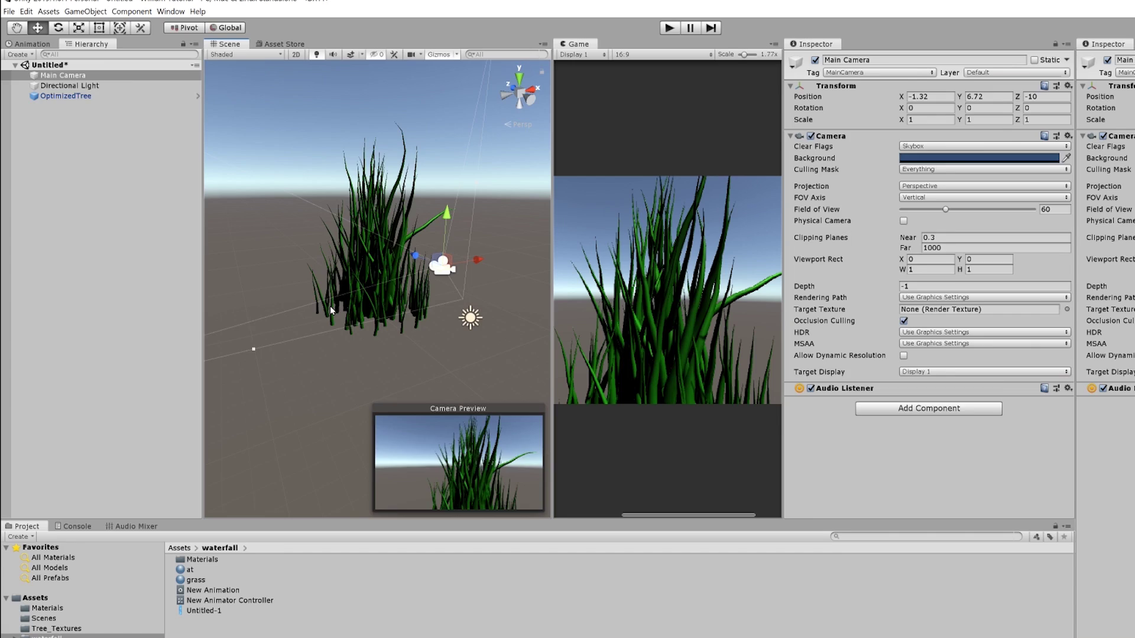
Rename OptimizedTree to OptimizedGrass in the Hierarchy
double_click(66, 96)
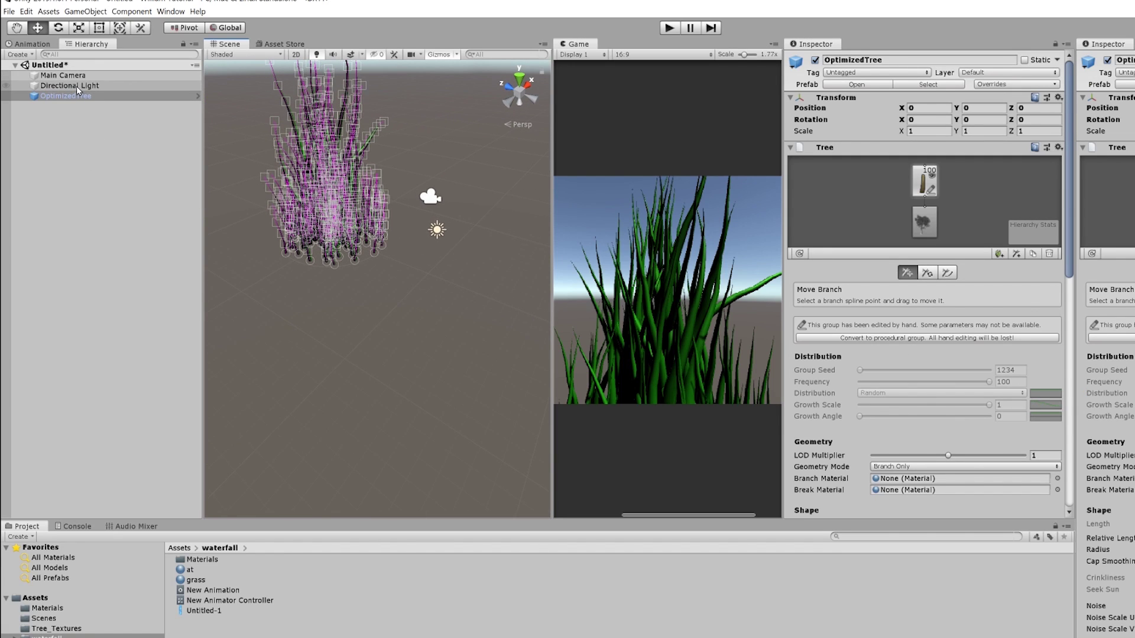
click(77, 86)
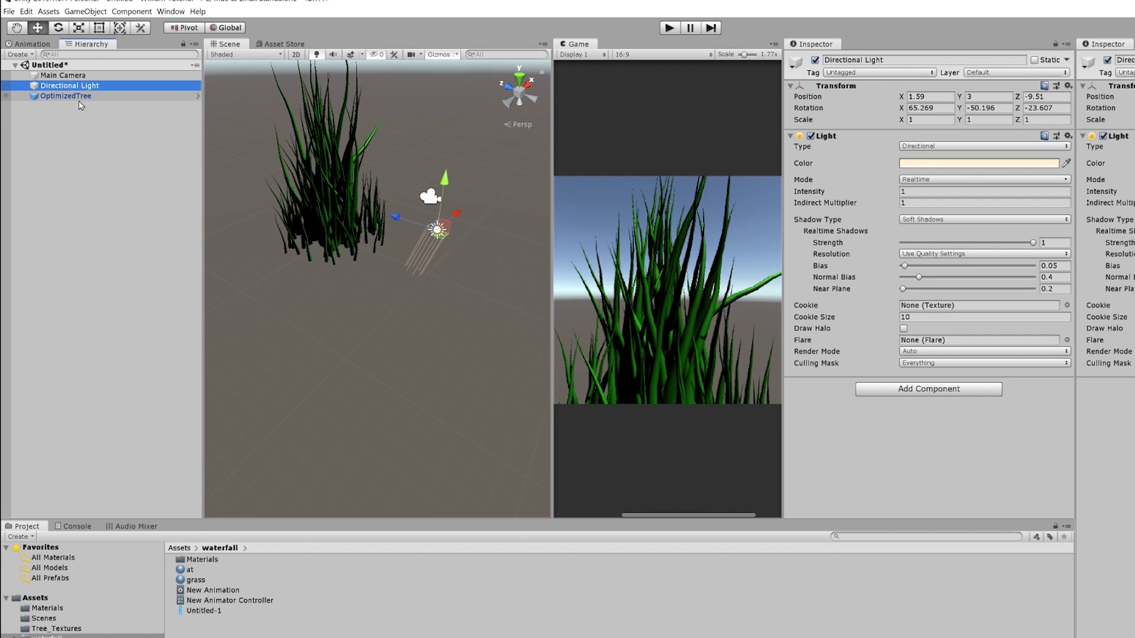
click(77, 97)
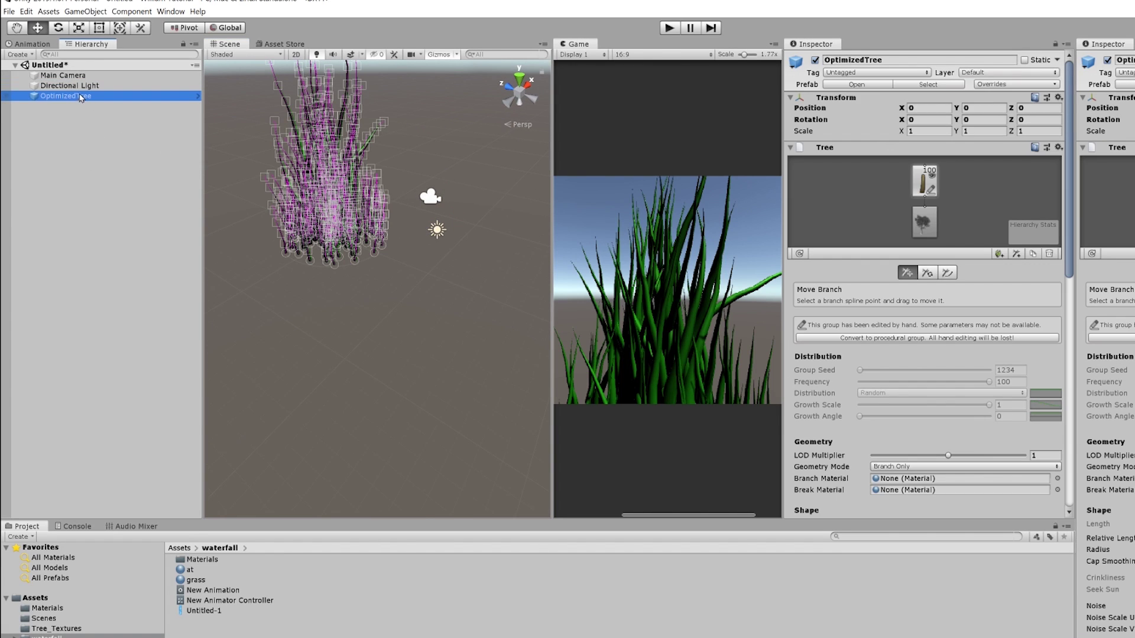
click(80, 96)
click(76, 96)
shift+click(121, 96)
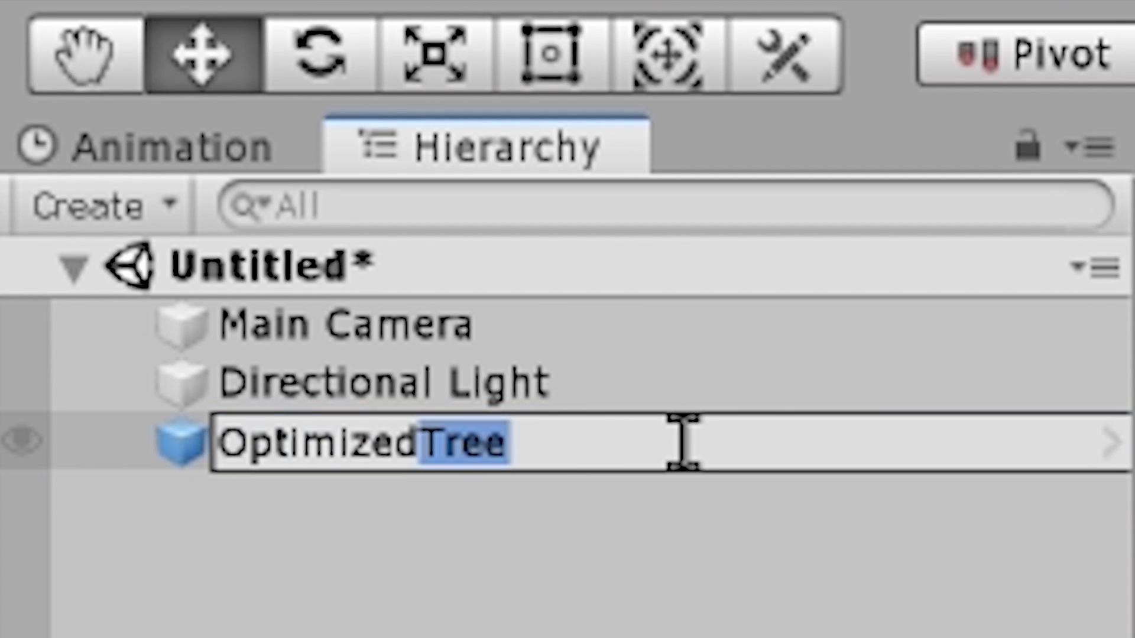
text(Grass)
key(Return)
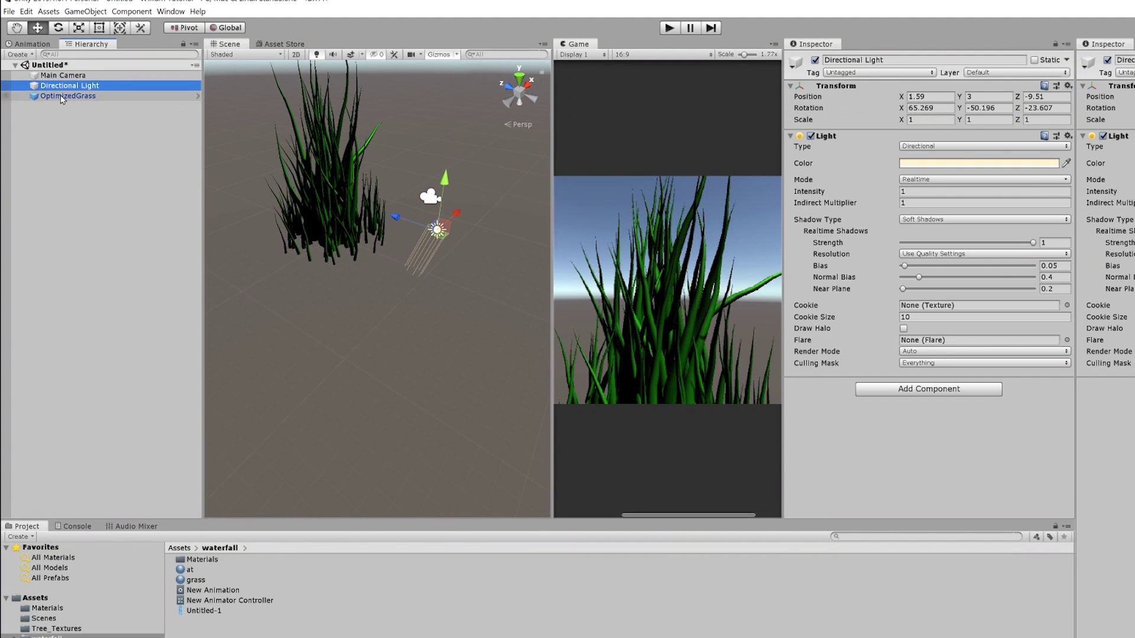
Duplicate OptimizedGrass repeatedly with Ctrl+D to make many copies
alt+click(403, 209)
alt+drag(403, 209, 345, 185)
key(ctrl+d)
key(ctrl+d)
key(ctrl+d)
key(ctrl+d)
key(ctrl+d)
key(ctrl+d)
key(ctrl+d)
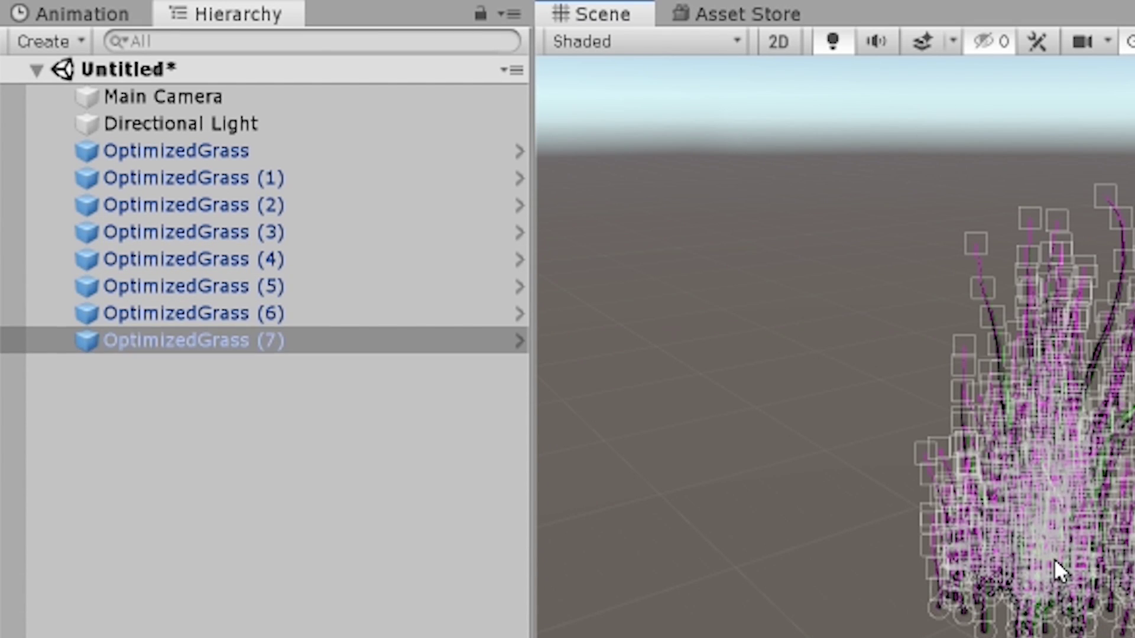
key(ctrl+d)
key(ctrl+d)
key(ctrl+d)
key(ctrl+d)
key(ctrl+d)
key(ctrl+d)
key(ctrl+d)
key(ctrl+d)
key(ctrl+d)
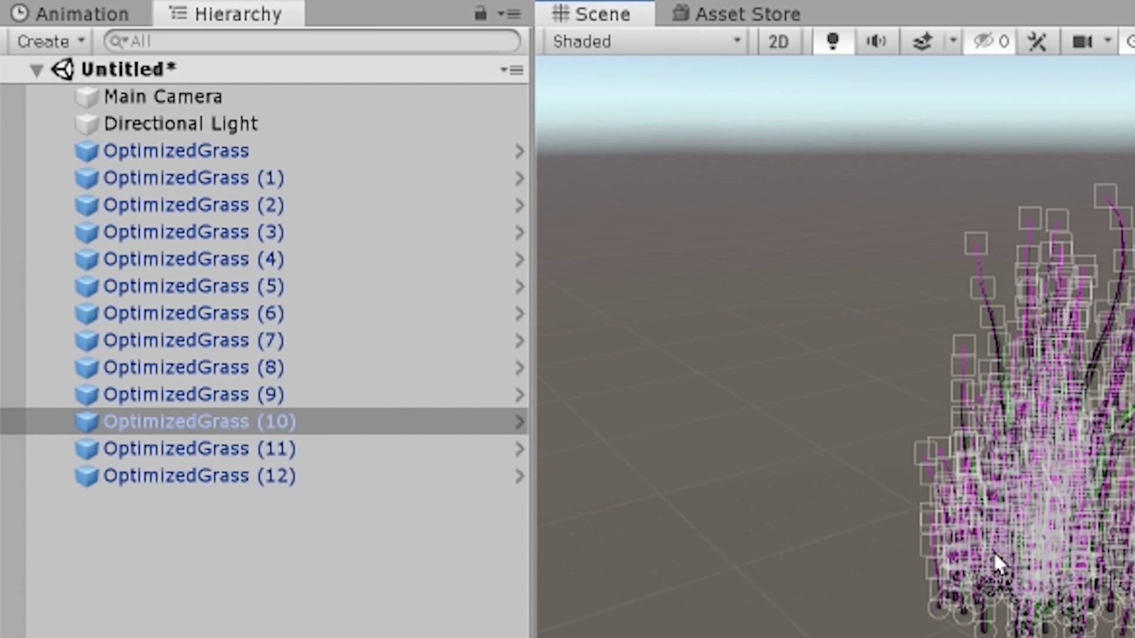
Inspect the copies, selecting OptimizedGrass (15) and (13), and orbit up toward the sky
click(235, 556)
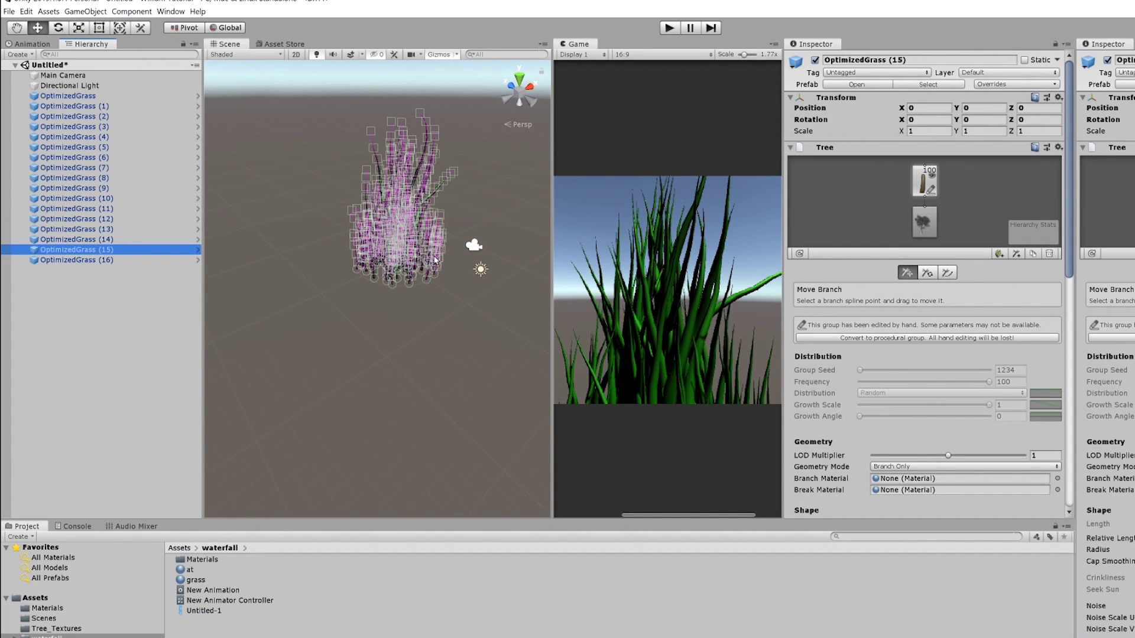
click(435, 259)
alt+drag(395, 277, 314, 318)
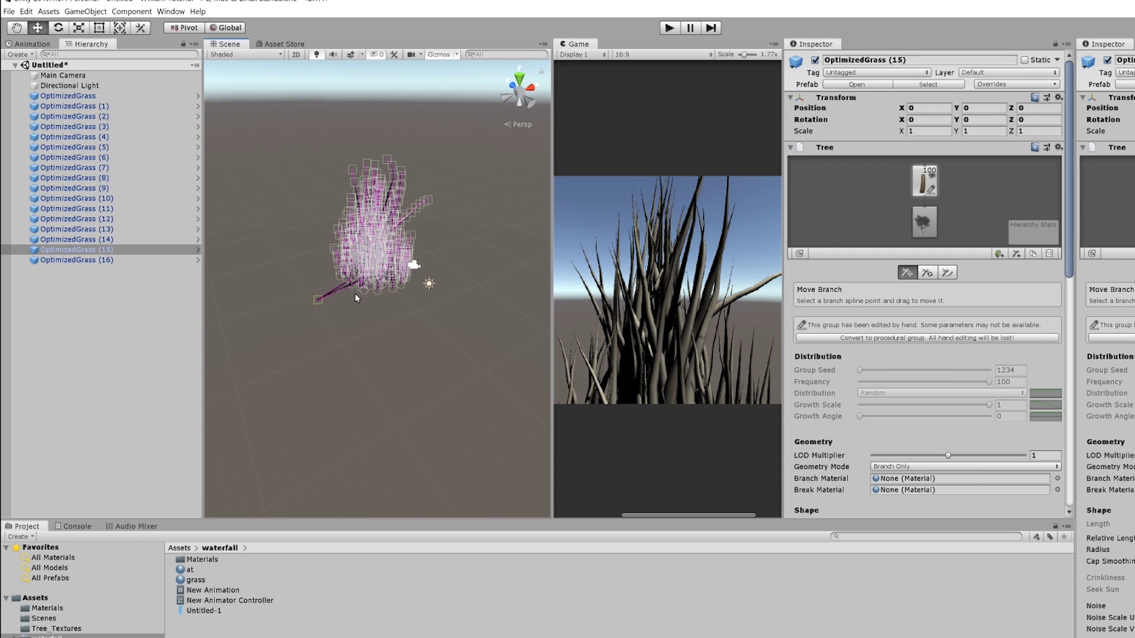
scroll(298, 305, up, 10)
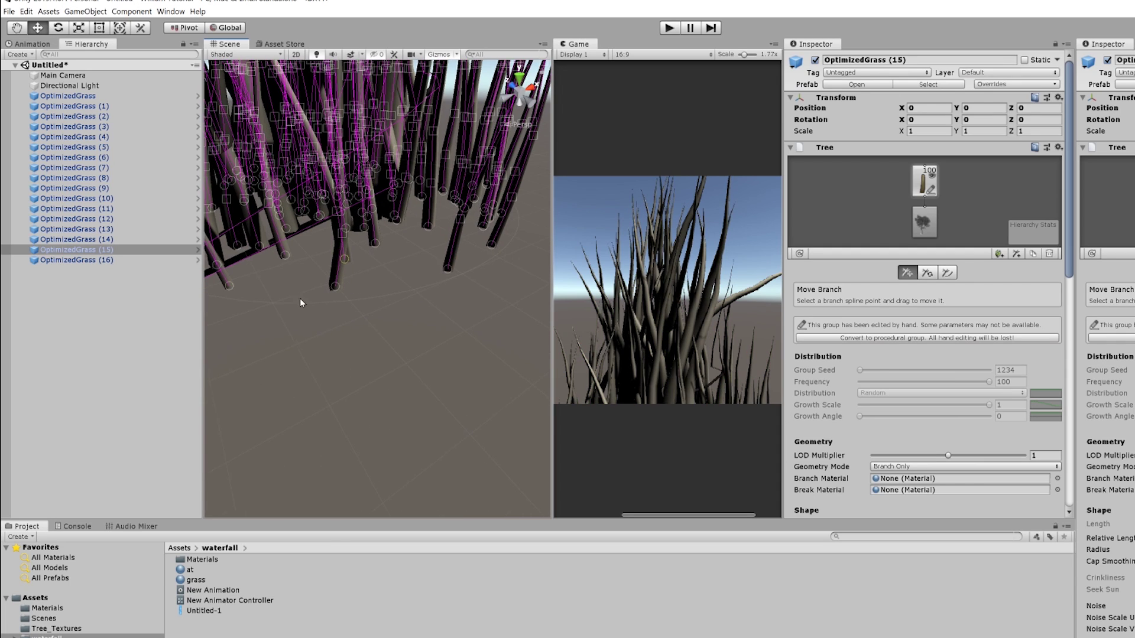
click(330, 271)
click(332, 283)
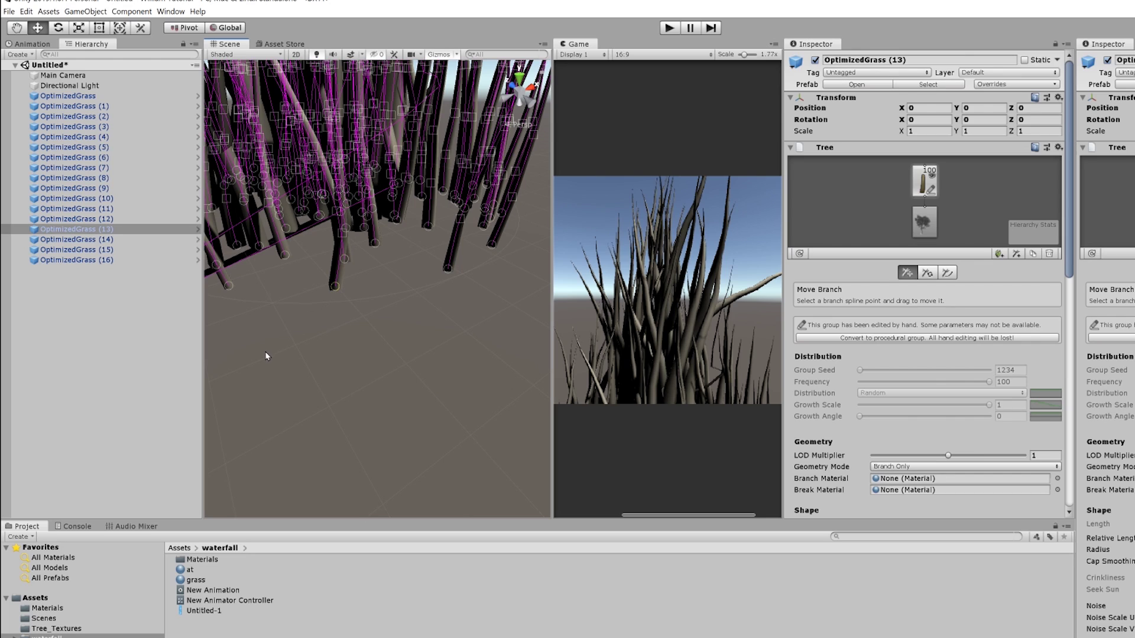
click(321, 306)
drag(269, 322, 307, 236)
right_drag(307, 236, 322, 153)
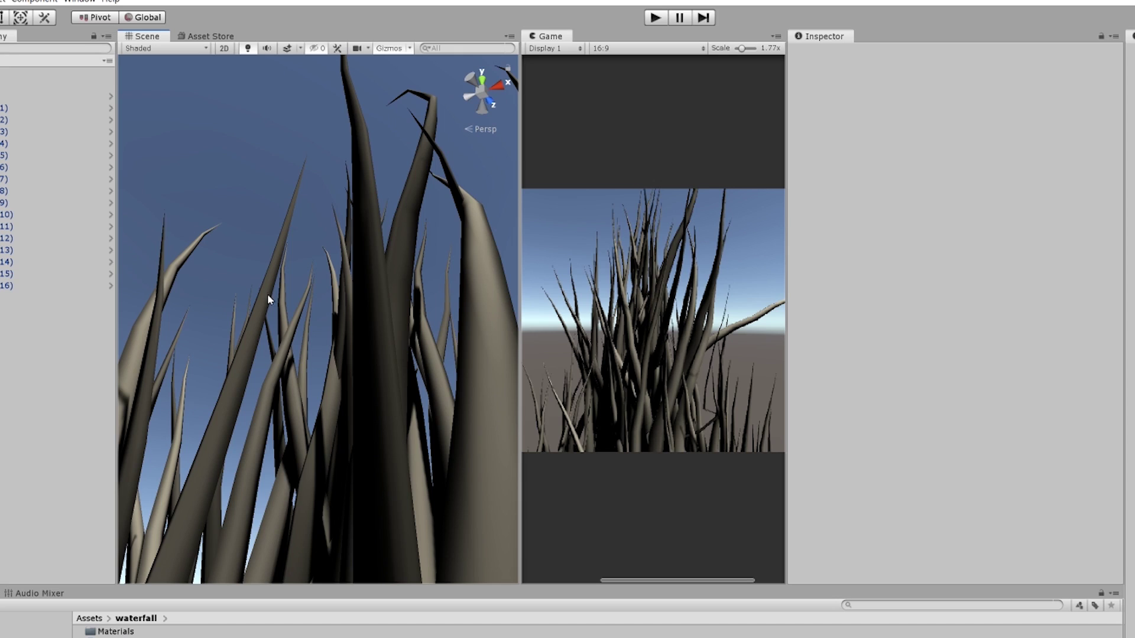
Turn the view back to the horizon and rotate the Directional Light
right_drag(267, 299, 361, 347)
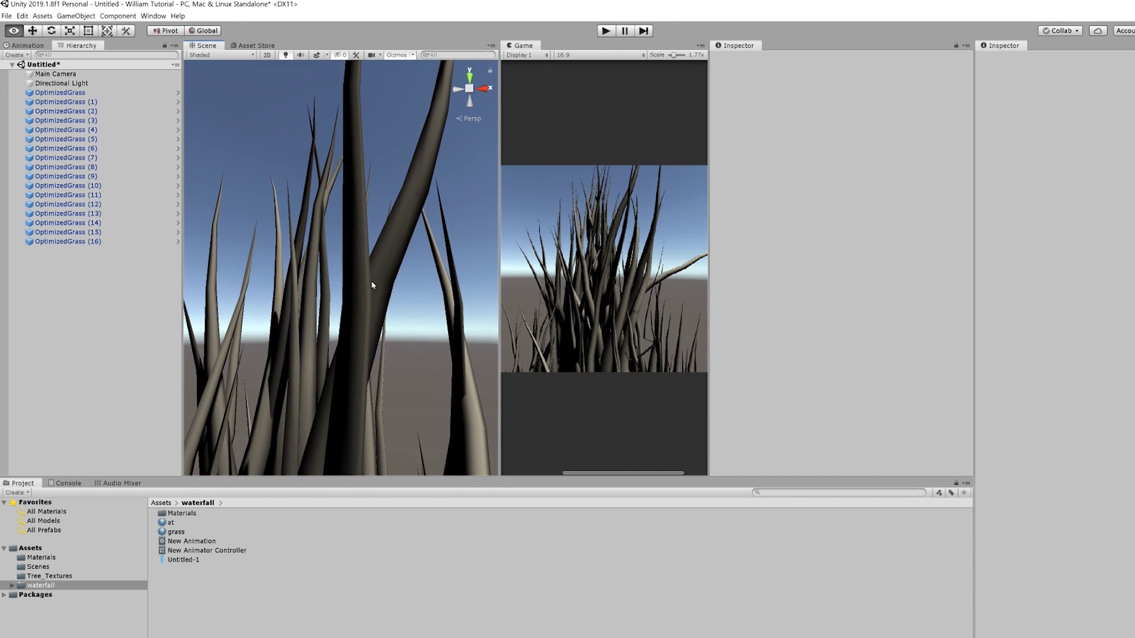
right_drag(375, 290, 555, 284)
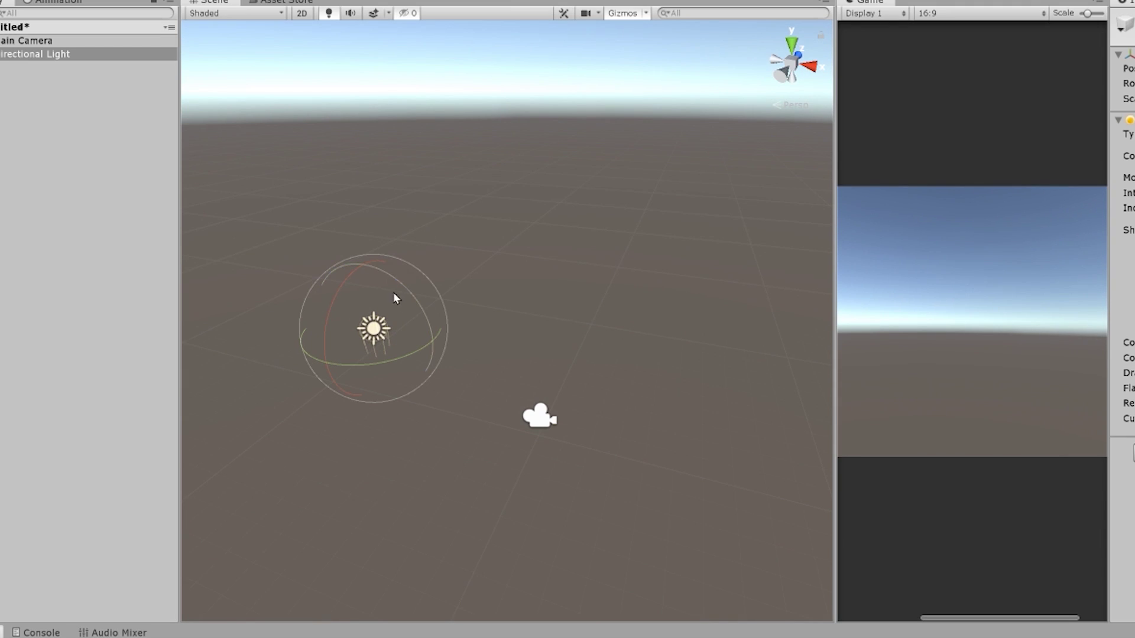
drag(404, 288, 345, 268)
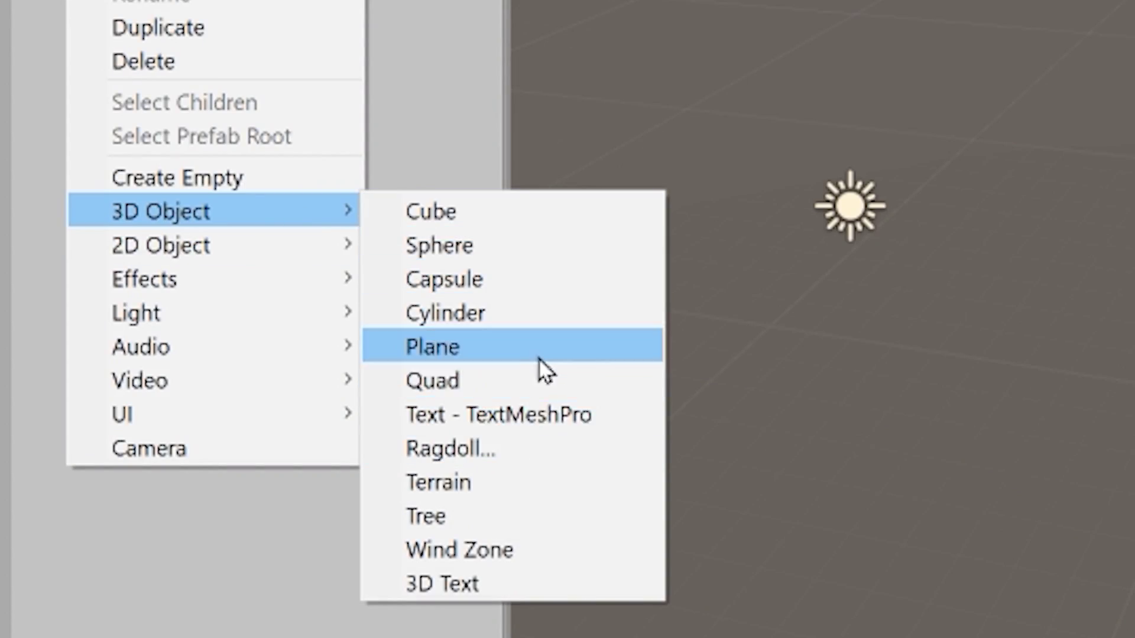
Add a Plane, rotate it -90 on X to stand upright, and adjust its height
click(538, 356)
key(e)
scroll(492, 528, up, 2)
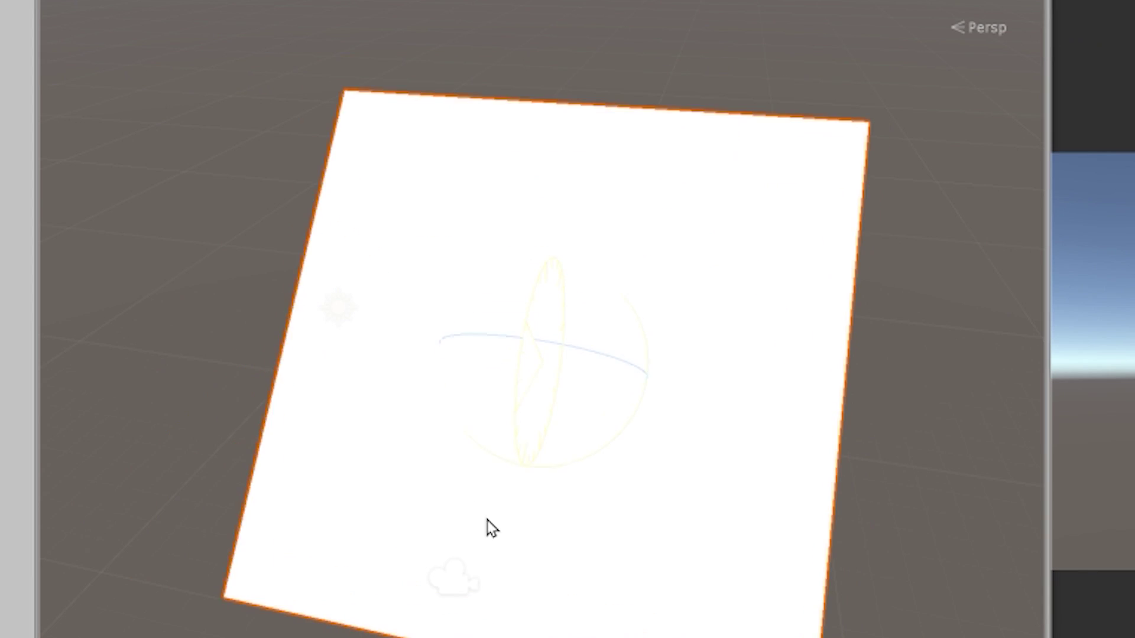
mouse_move(520, 461)
mouse_down()
mouse_move(532, 355)
mouse_move(583, 248)
mouse_move(653, 147)
mouse_up()
key(w)
drag(597, 210, 609, 382)
Narrow the plane on X, slide it left, and pick up the Untitled-1 texture
key(r)
drag(718, 401, 703, 401)
key(w)
drag(671, 342, 583, 335)
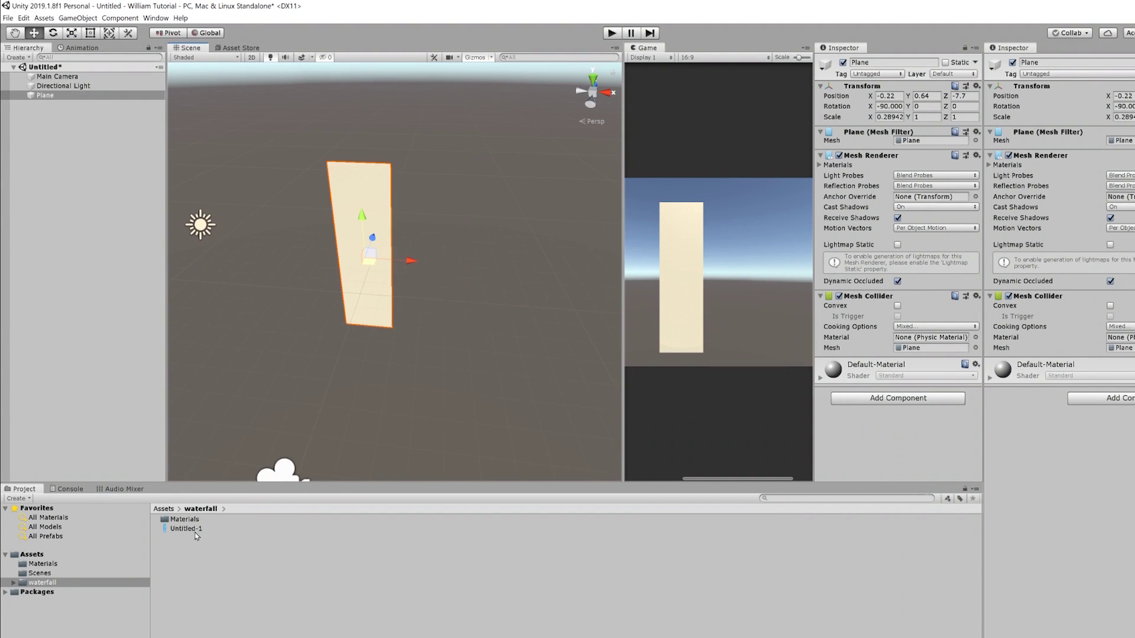
click(194, 529)
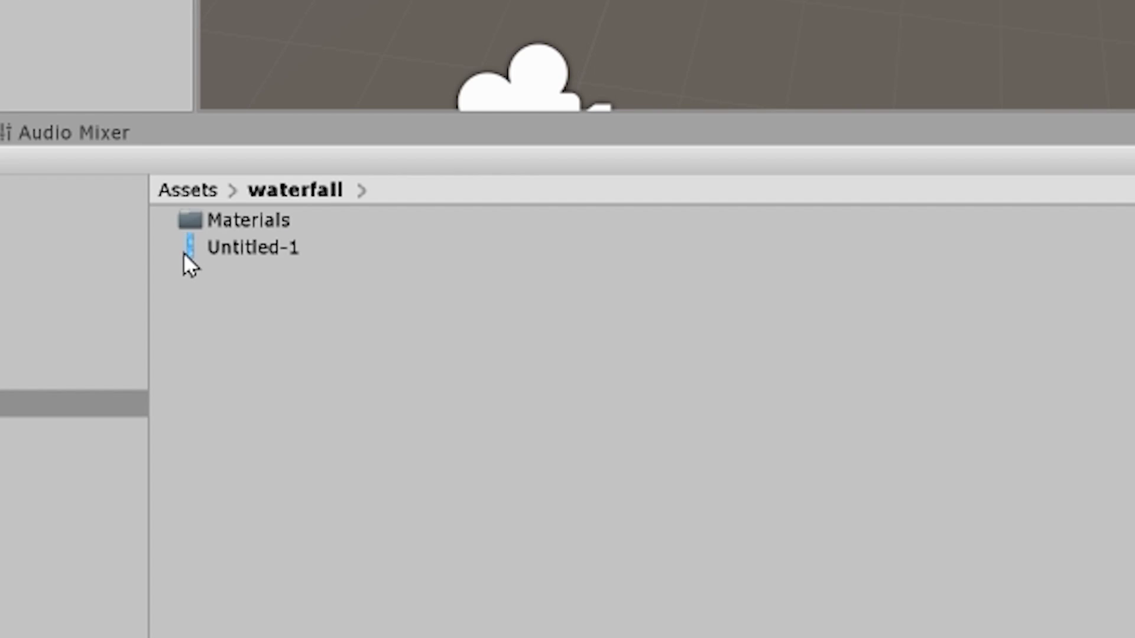
click(202, 526)
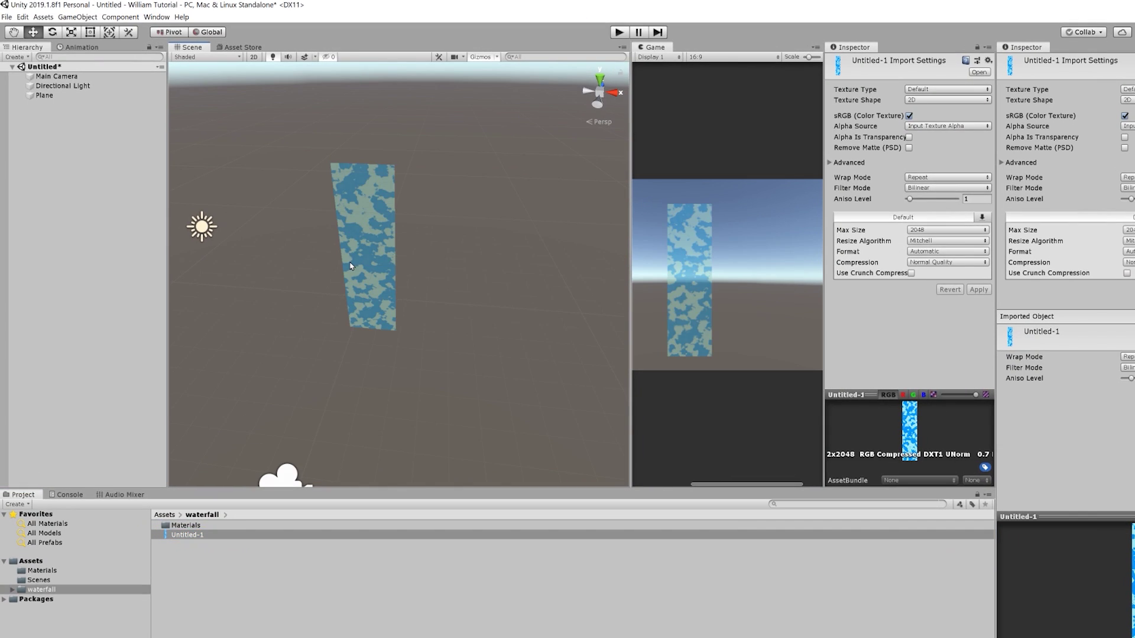
Apply the blue Untitled-1 texture to the plane
click(352, 266)
alt+drag(532, 357, 463, 341)
scroll(480, 350, up, 5)
alt+drag(384, 201, 463, 305)
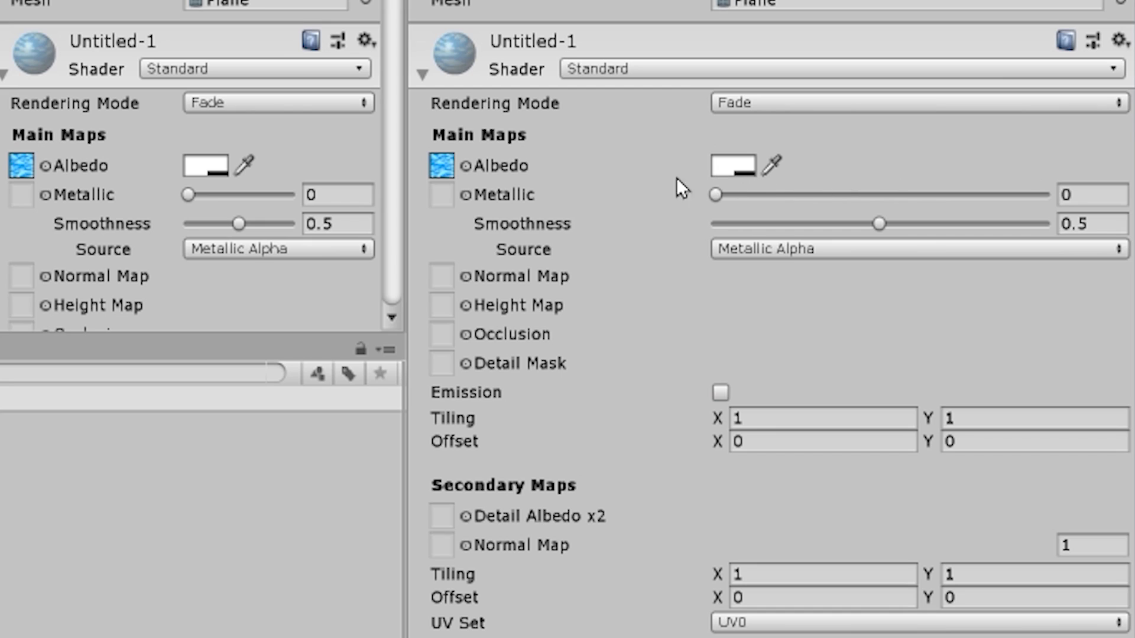
Set the plane material's smoothness to 0.929 and metallic to about 0.082
drag(909, 225, 1017, 232)
drag(742, 196, 807, 198)
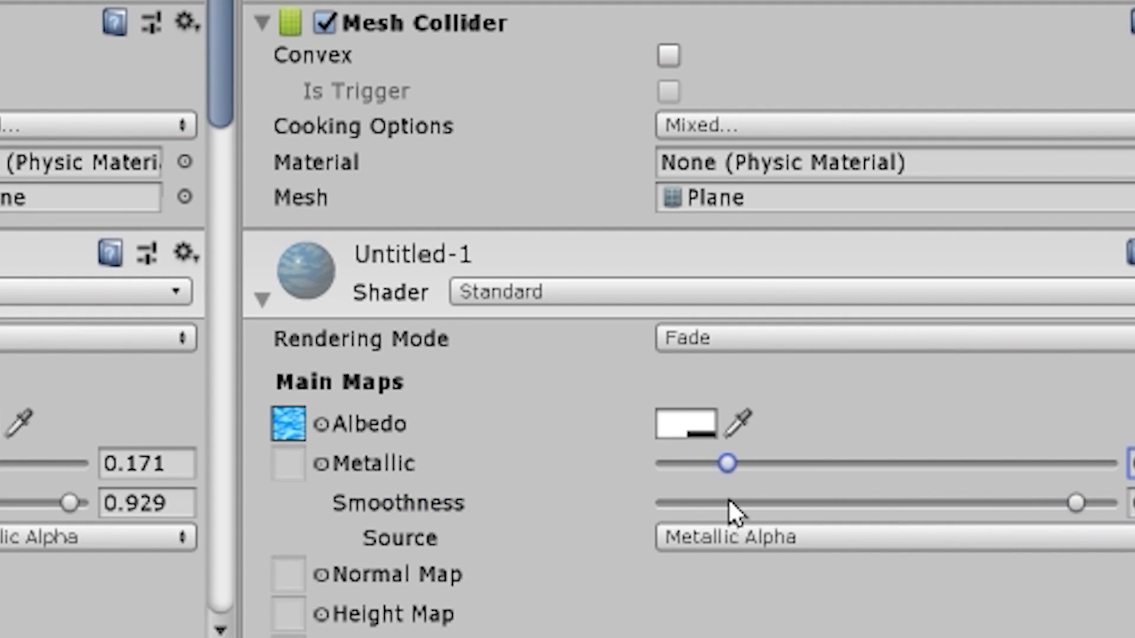
scroll(686, 320, down, 3)
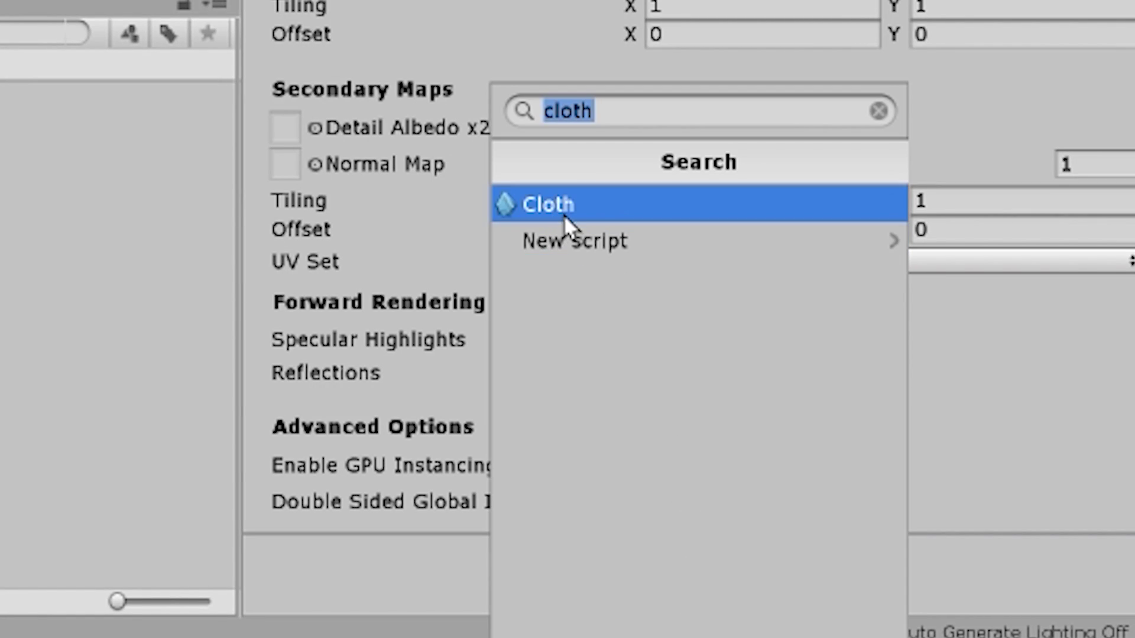
Add a Cloth component to the plane
click(550, 205)
scroll(566, 224, down, 5)
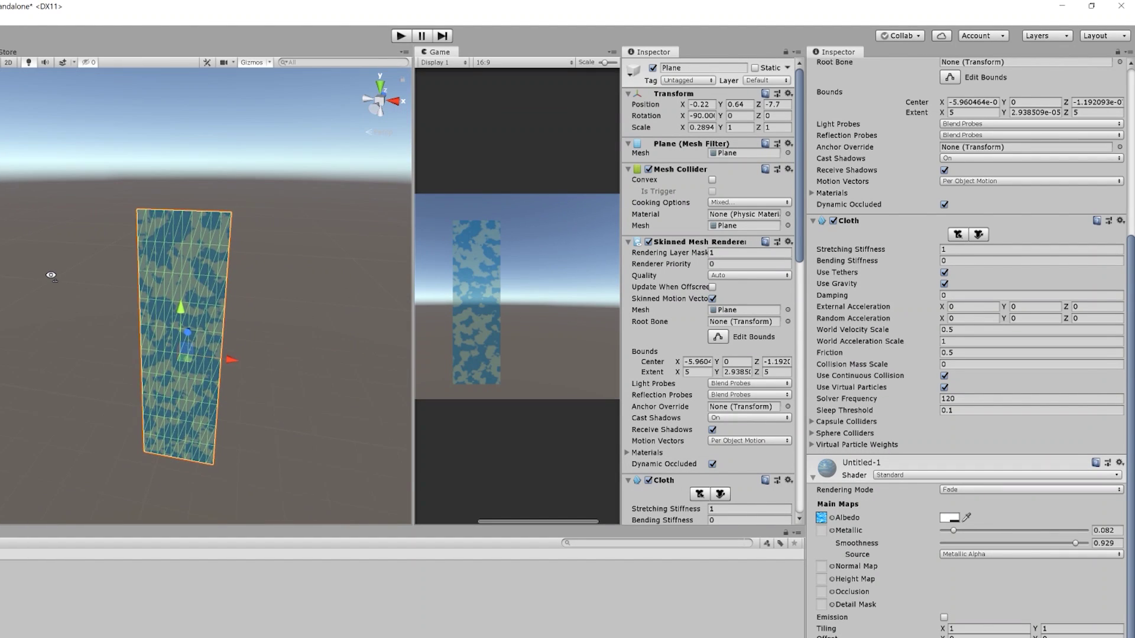
scroll(51, 275, up, 3)
scroll(941, 433, up, 10)
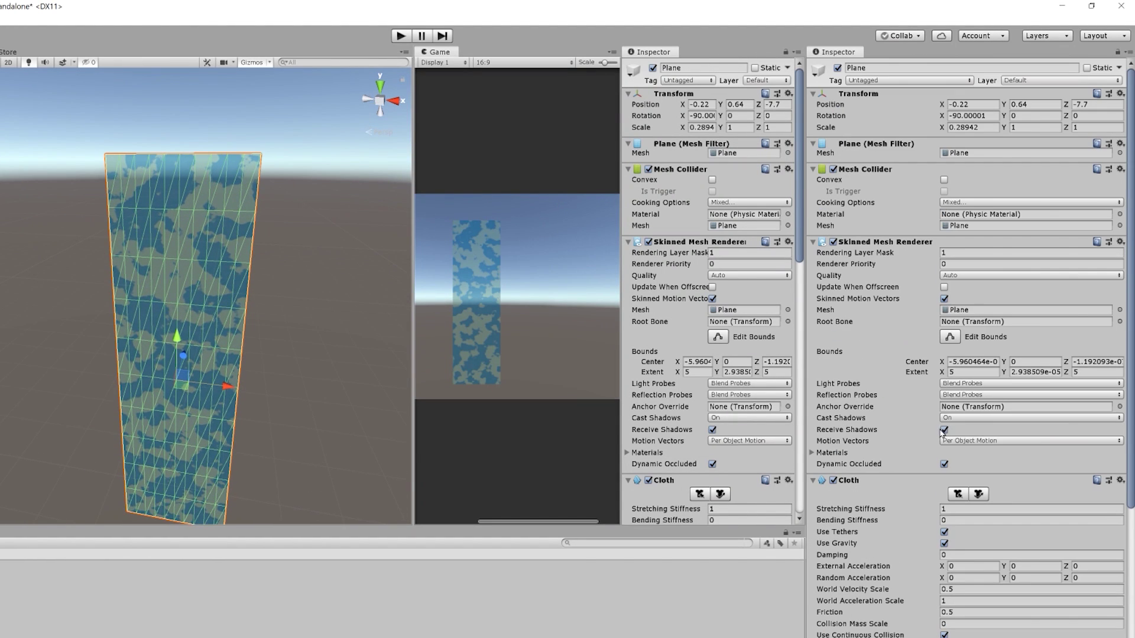
Remove the plane's Mesh Collider and review the Cloth settings
click(1120, 169)
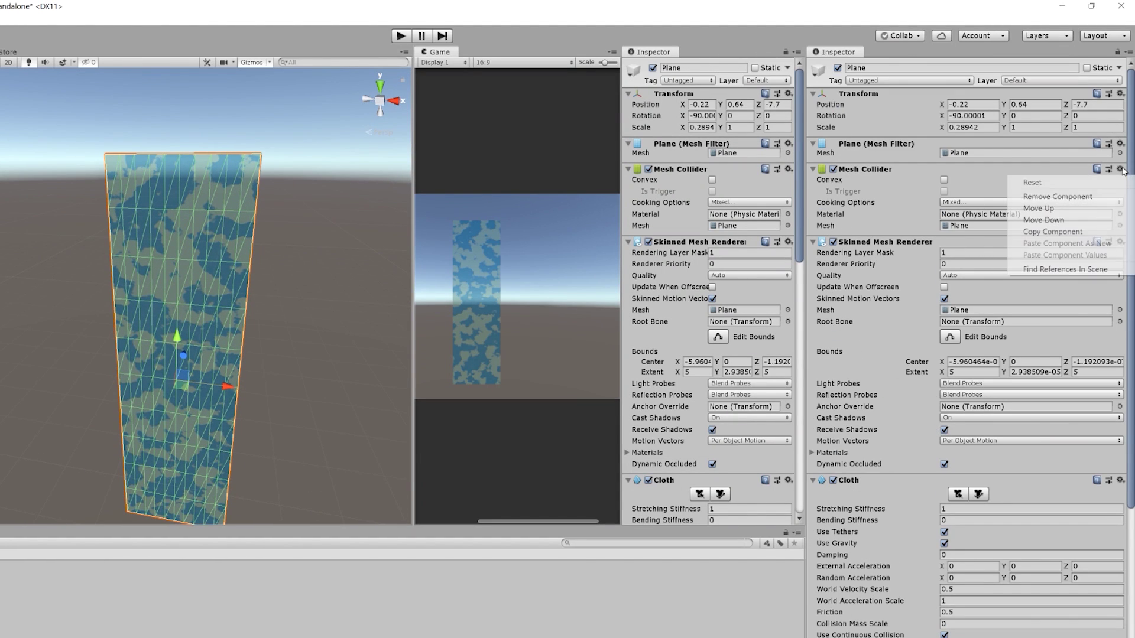
click(1028, 203)
scroll(957, 424, down, 4)
scroll(957, 425, down, 1)
scroll(1005, 421, up, 4)
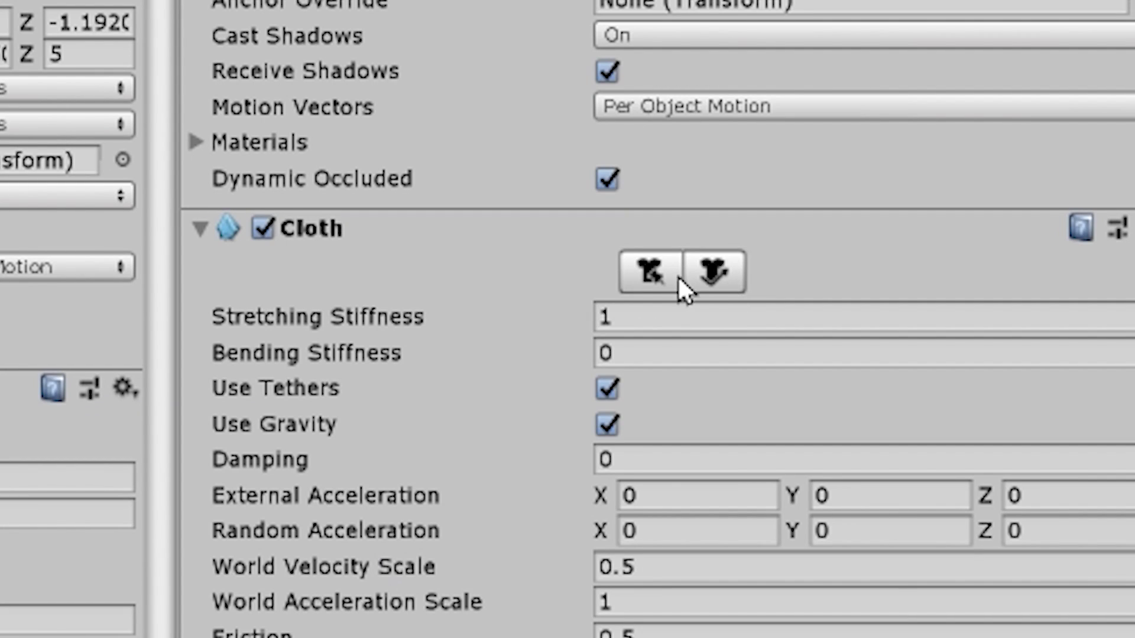
Paint a Max Distance of 0 onto the top row of cloth vertices
click(653, 273)
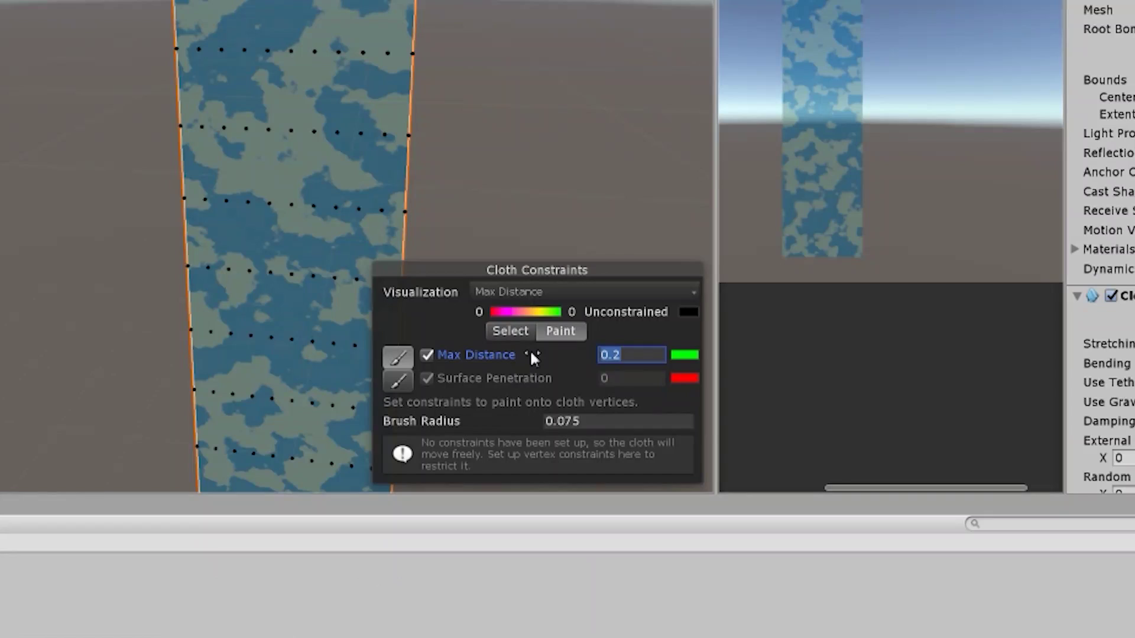
text(0)
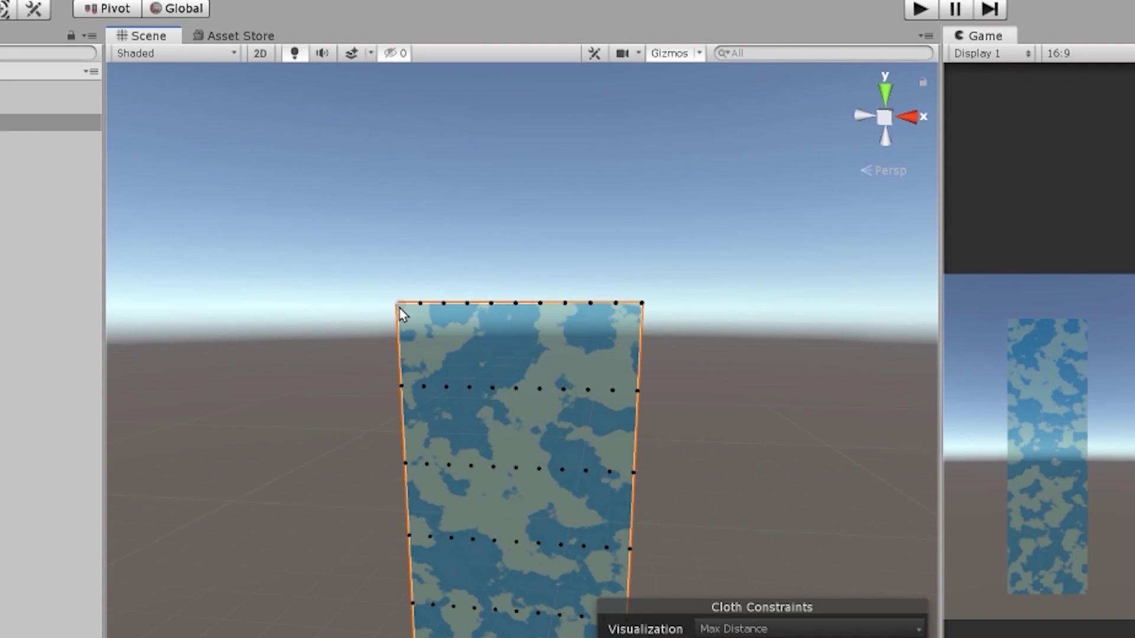
drag(399, 307, 439, 312)
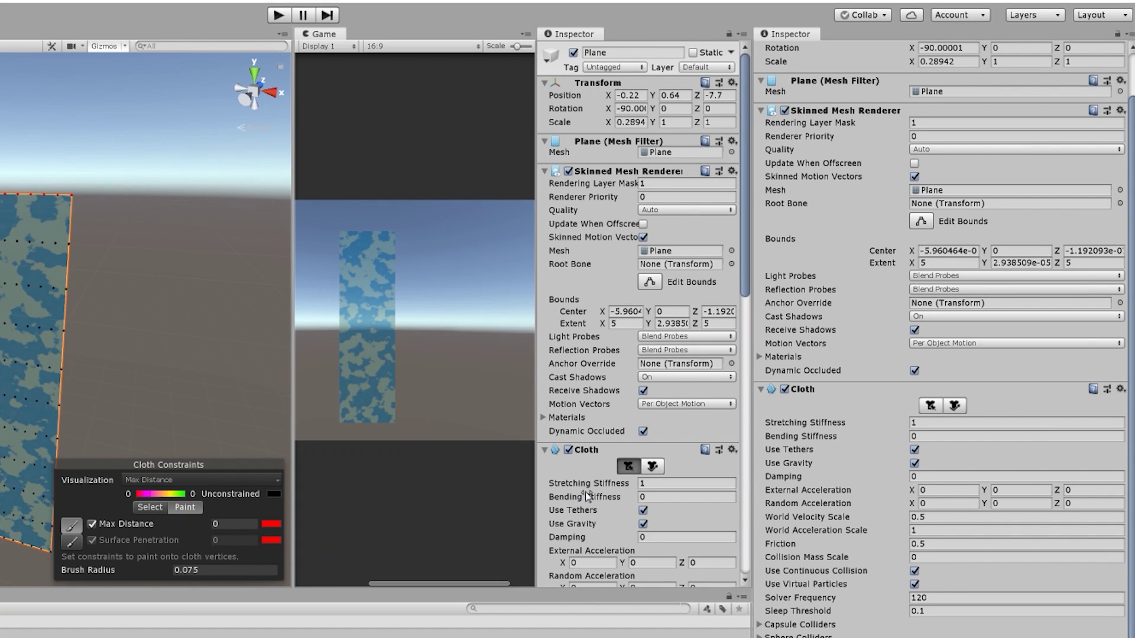
scroll(587, 495, down, 10)
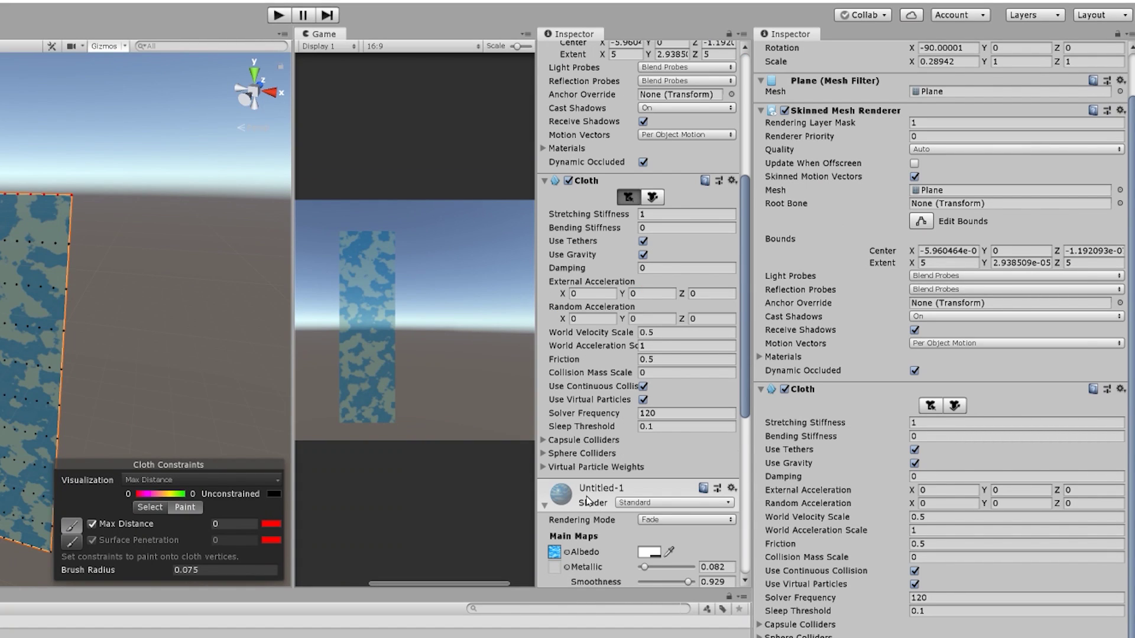
scroll(552, 465, down, 10)
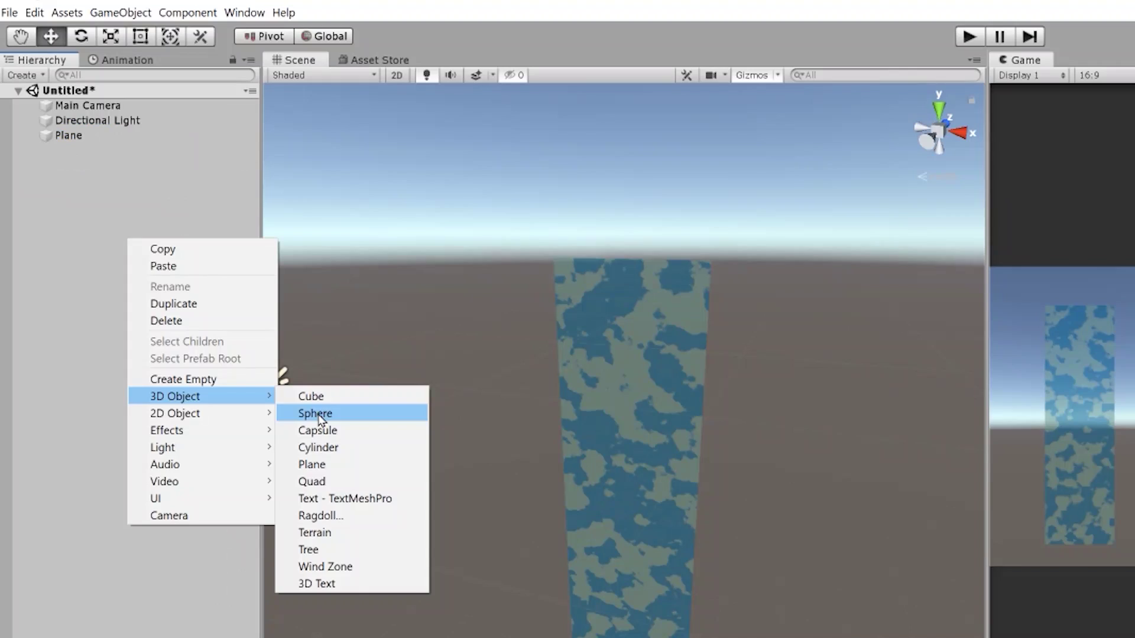
Add a sphere to the scene and duplicate it twice
click(320, 416)
key(ctrl+d)
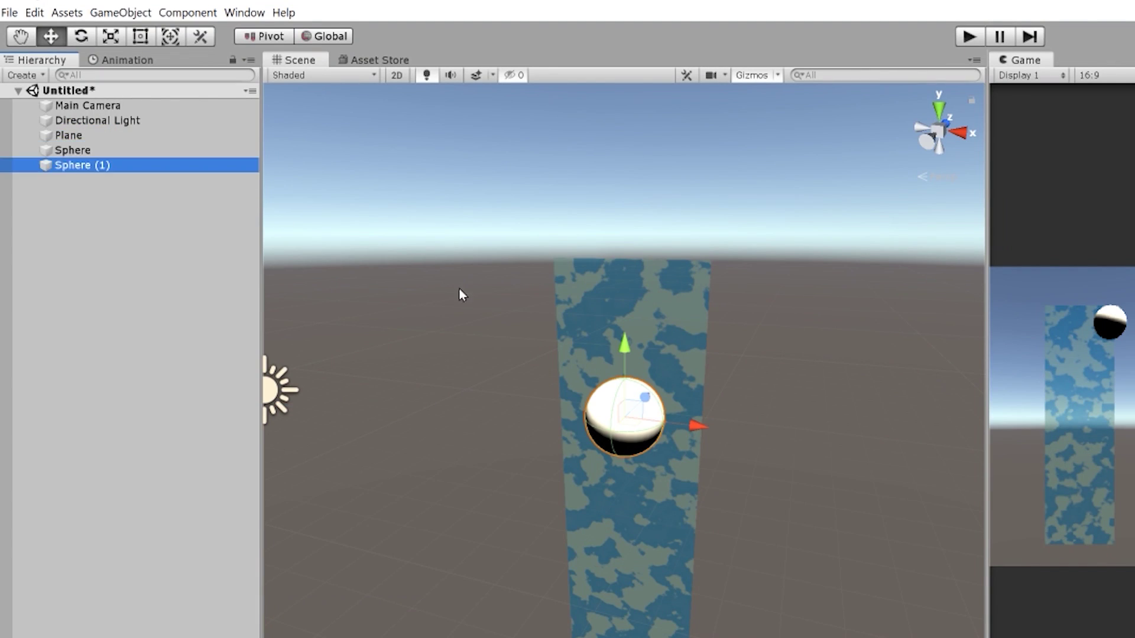
key(ctrl+d)
Create an empty object named watermover and nest the three spheres under it
right_click(106, 246)
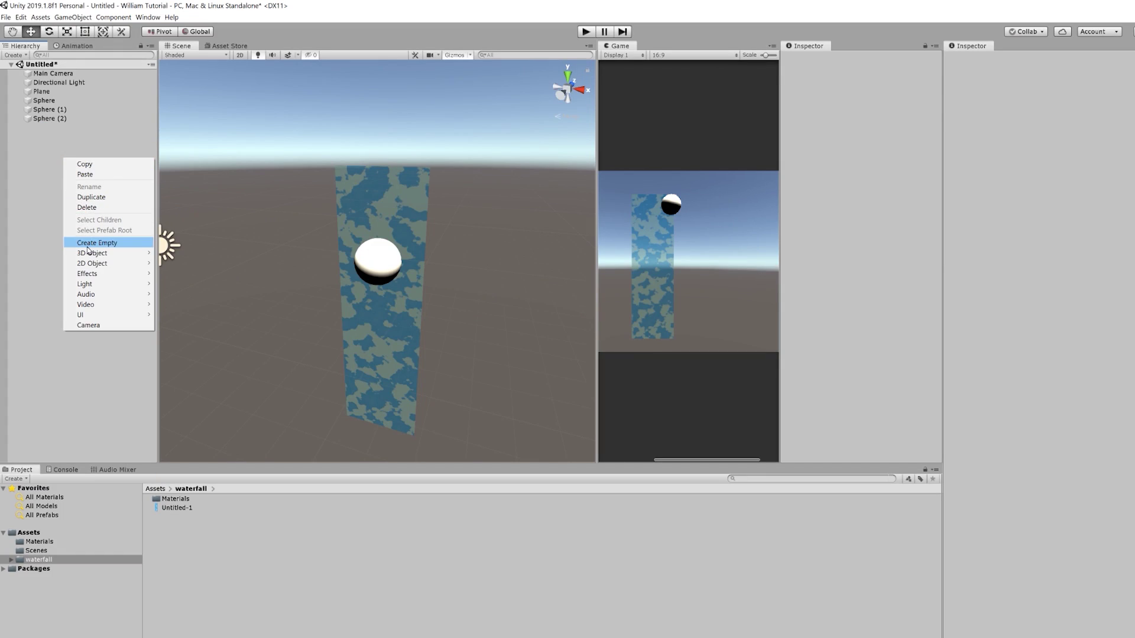
click(88, 245)
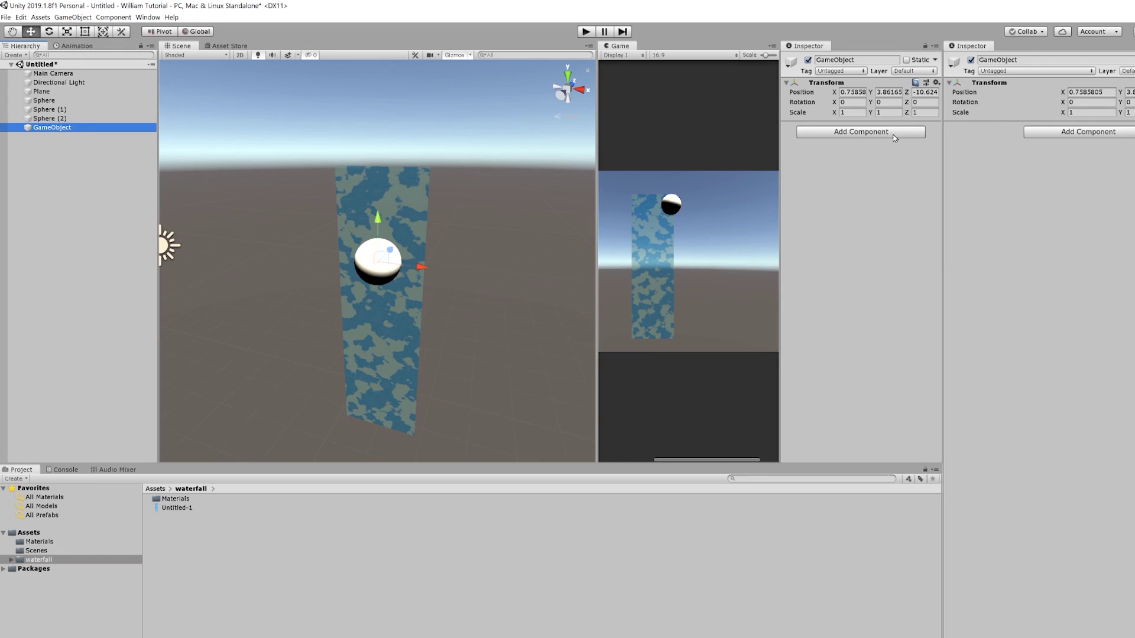
click(827, 59)
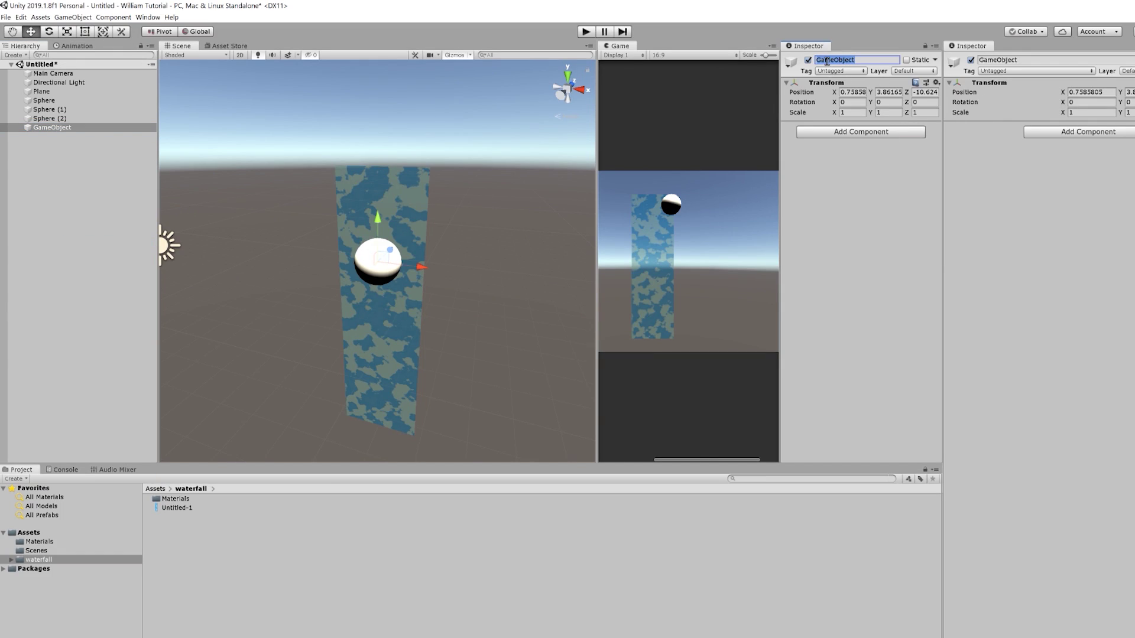
text(watermover)
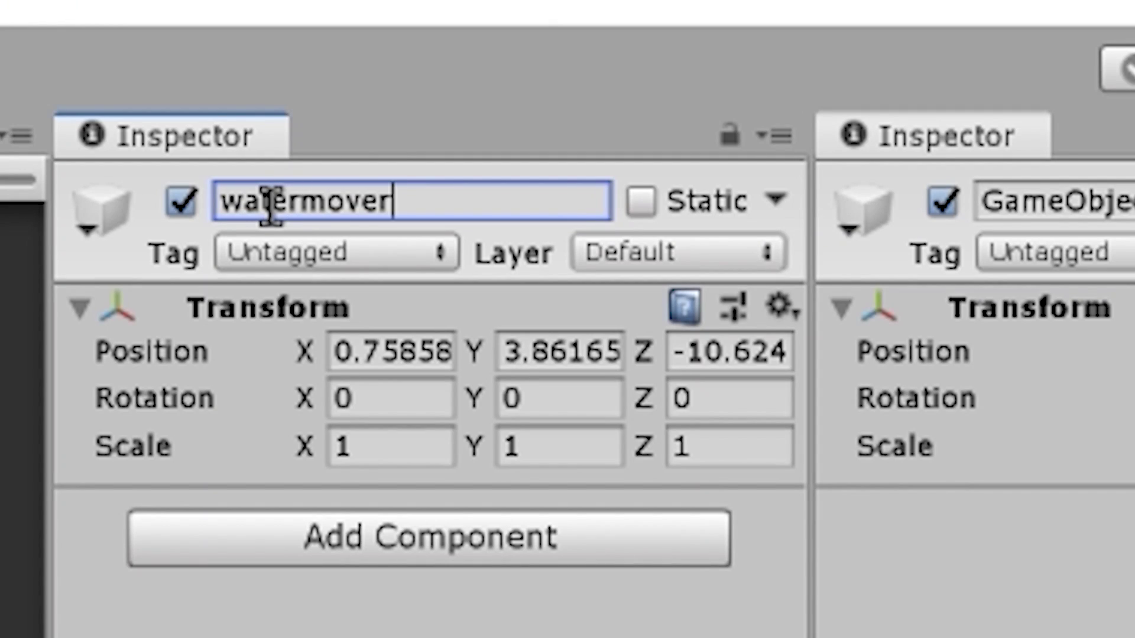
key(Return)
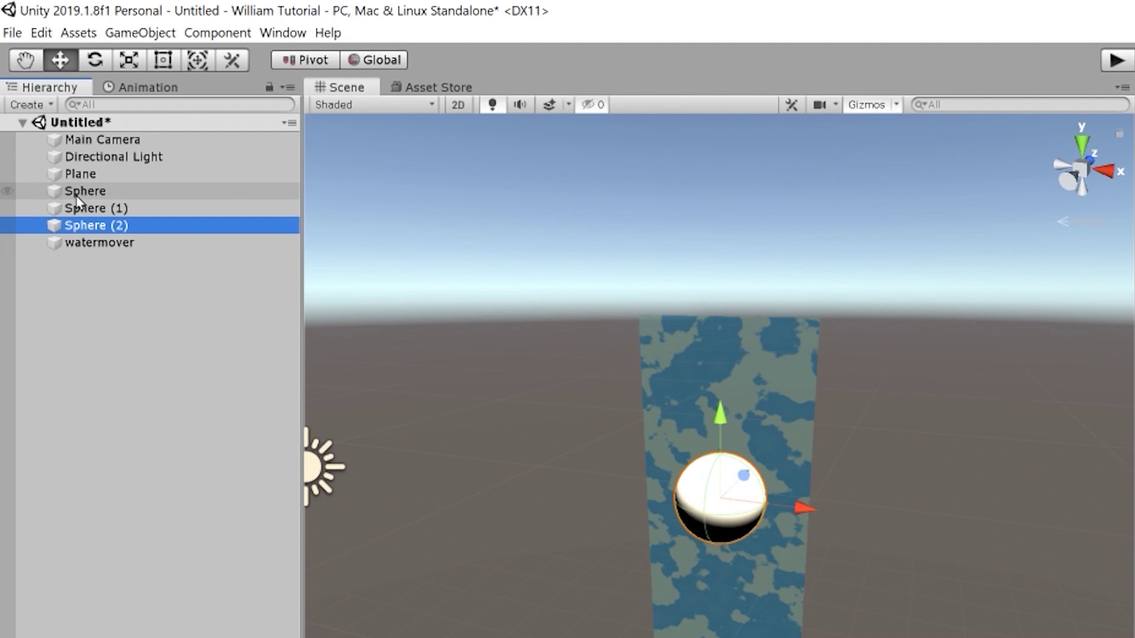
shift+click(101, 191)
drag(89, 226, 88, 251)
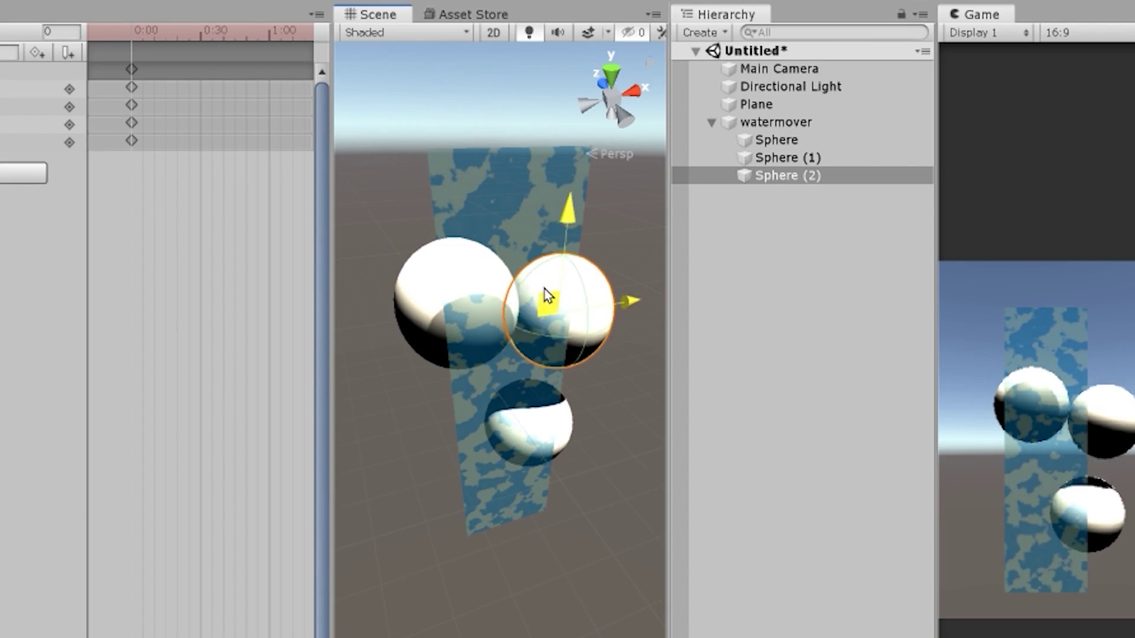
Key new positions for the three spheres over the cloth, moving Sphere (1) to Y -0.55
drag(542, 294, 554, 223)
click(411, 324)
drag(434, 177, 446, 245)
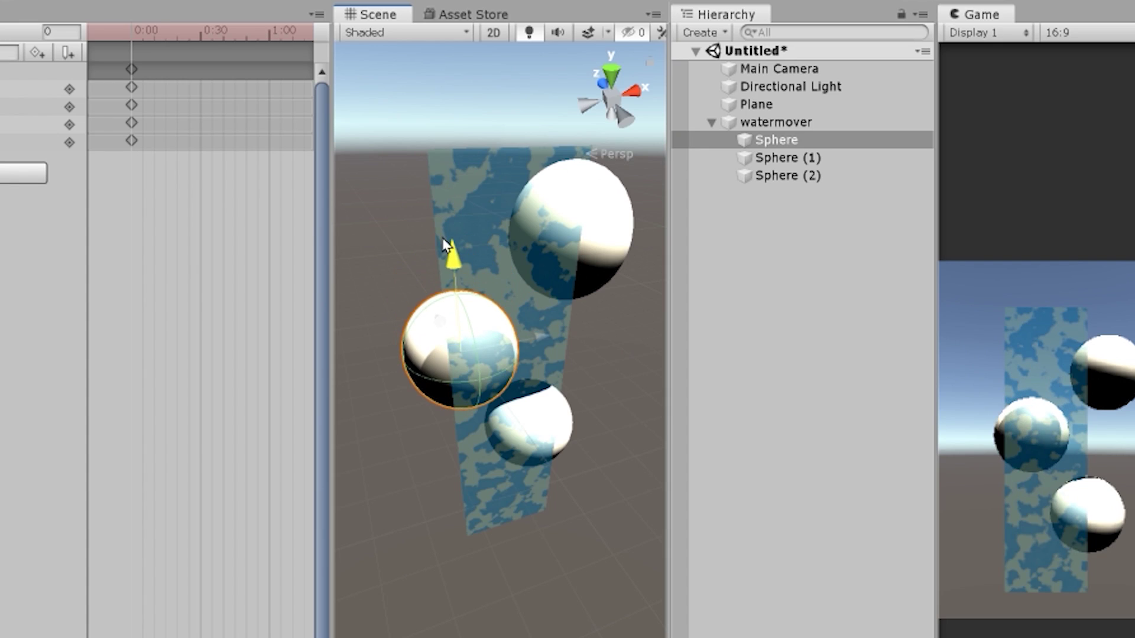
click(562, 402)
drag(562, 398, 561, 434)
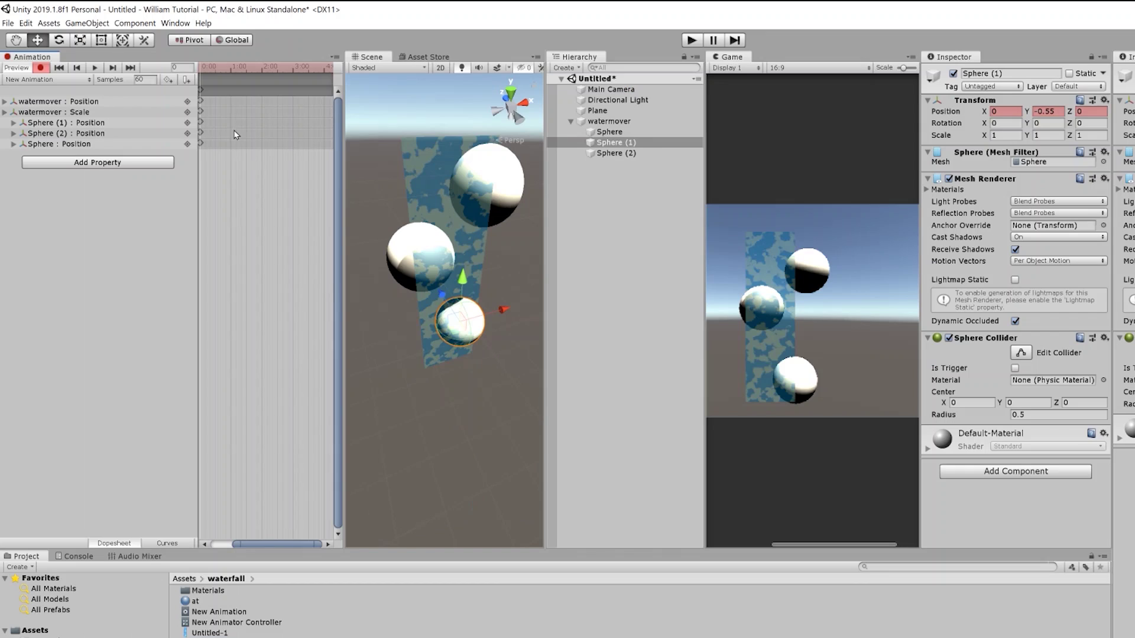
drag(458, 335, 465, 349)
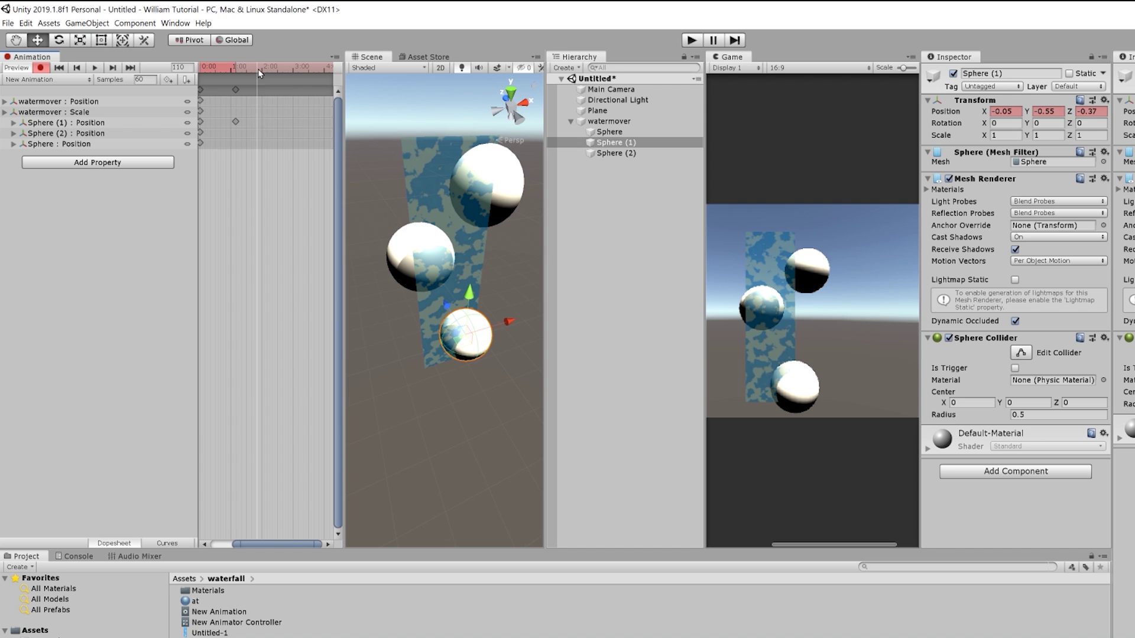
click(408, 264)
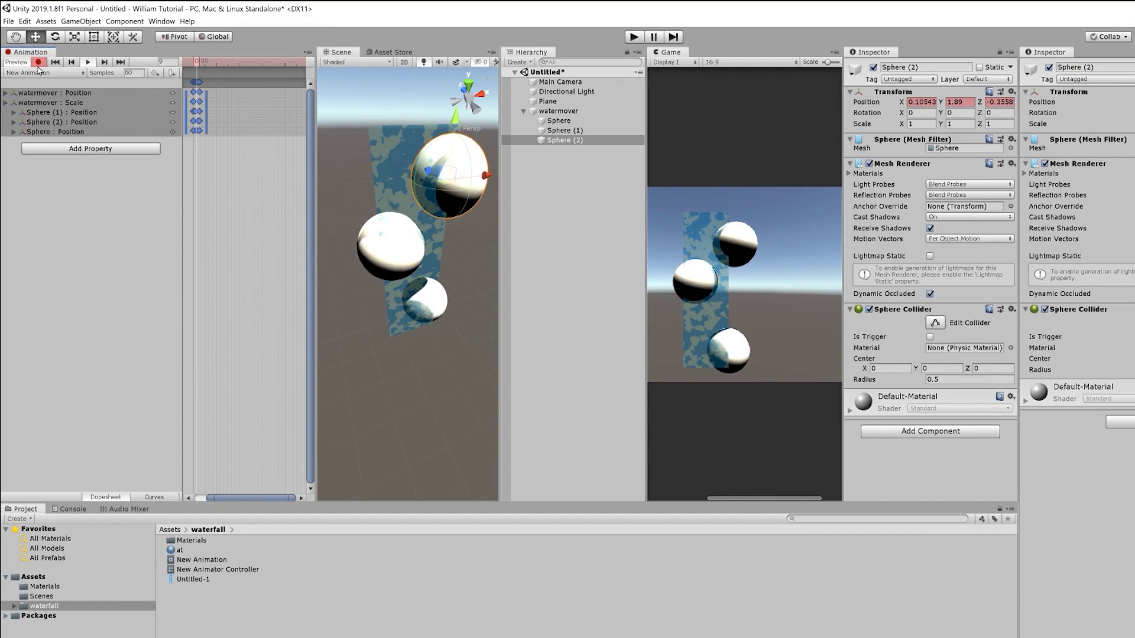
click(38, 62)
Disable the Mesh Renderer on all three spheres to make them invisible
click(558, 121)
shift+click(553, 140)
right_click(861, 165)
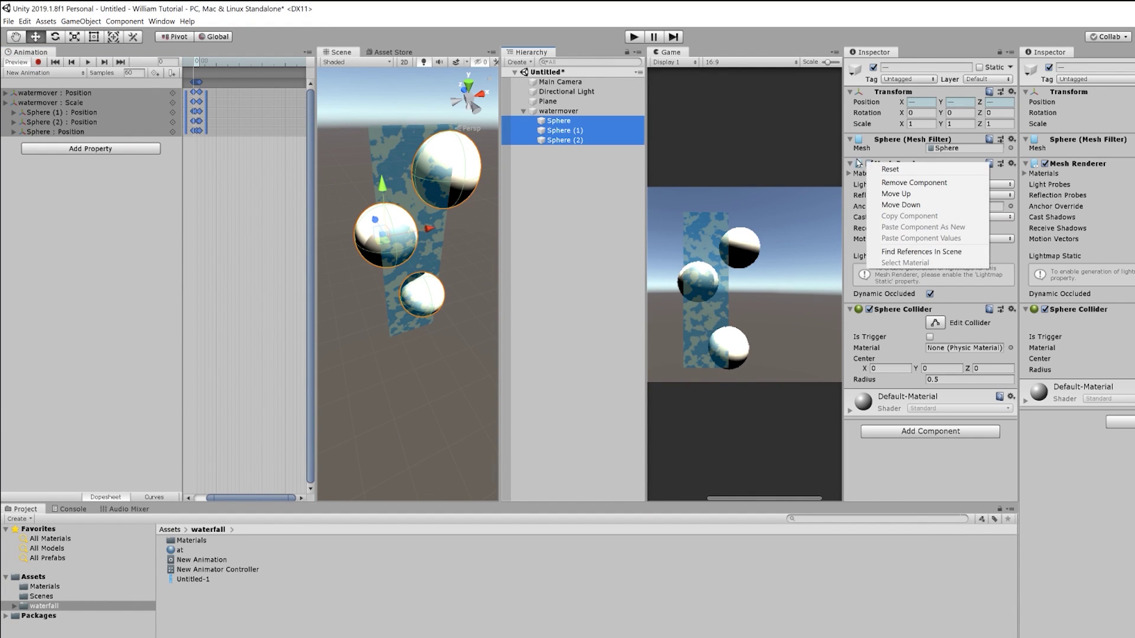
click(857, 160)
click(869, 164)
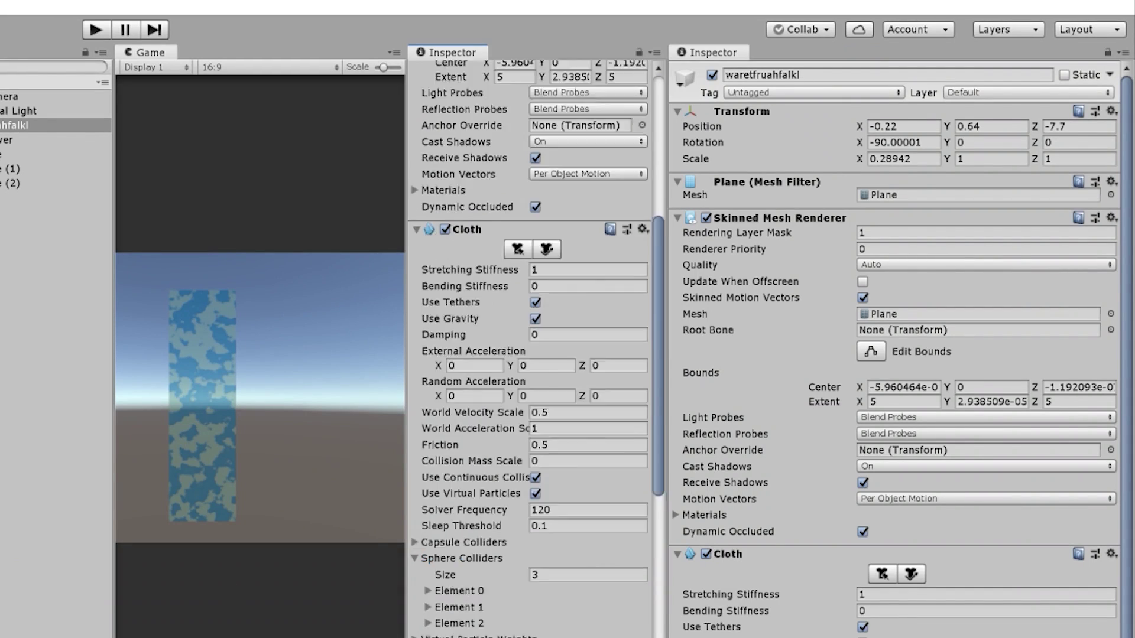
Expand the cloth's three Sphere Collider slots and run the scene
scroll(455, 499, down, 10)
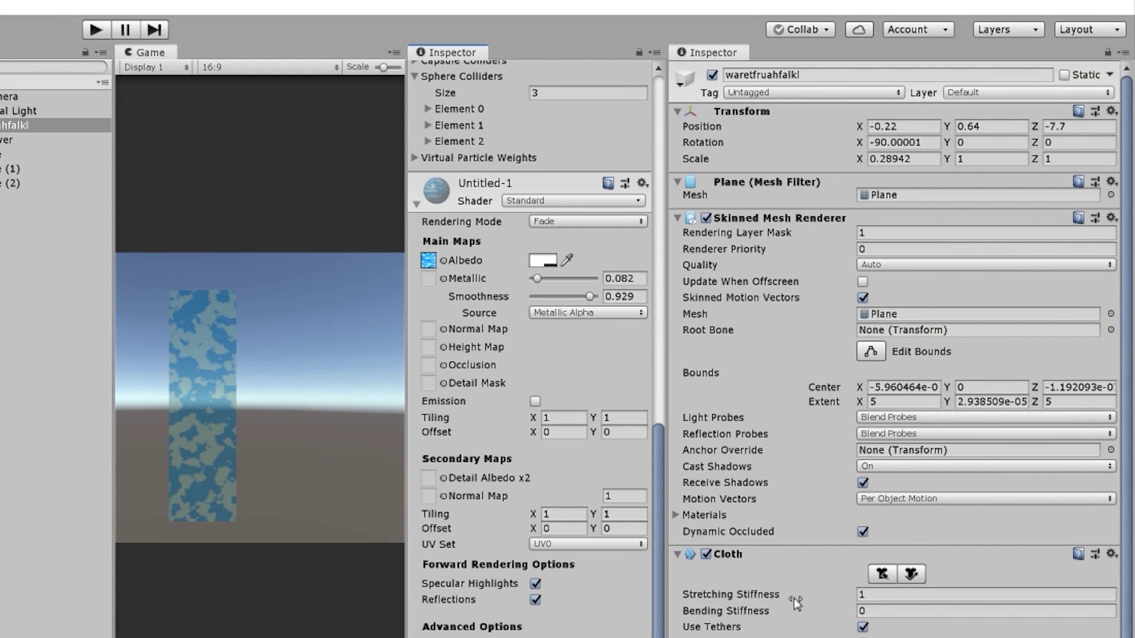
scroll(792, 601, down, 10)
click(703, 373)
click(696, 417)
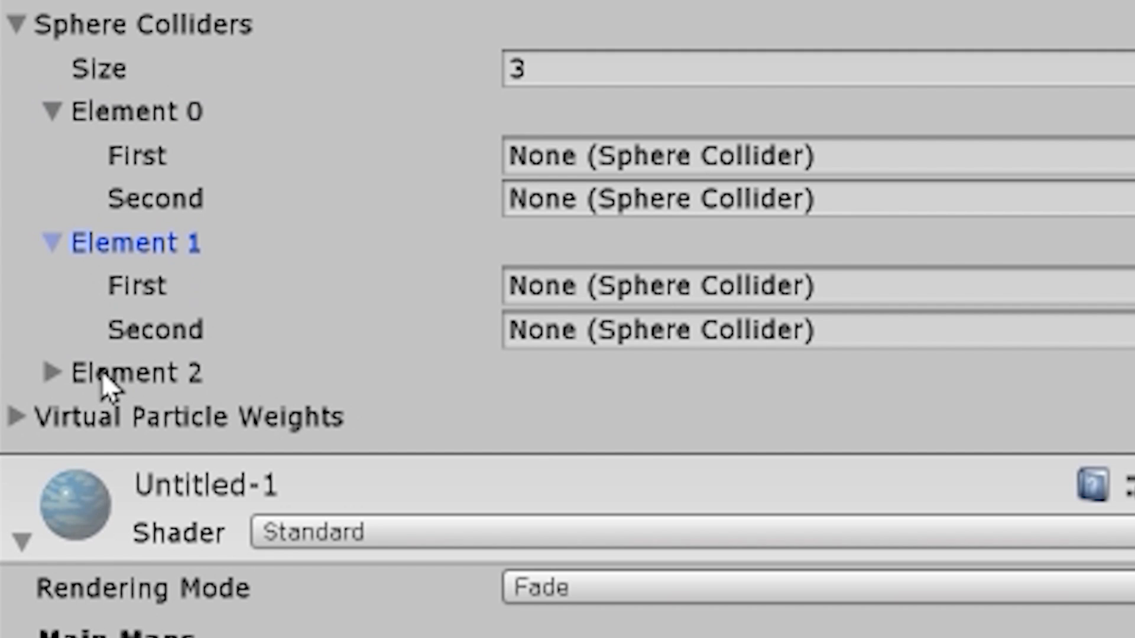
click(102, 379)
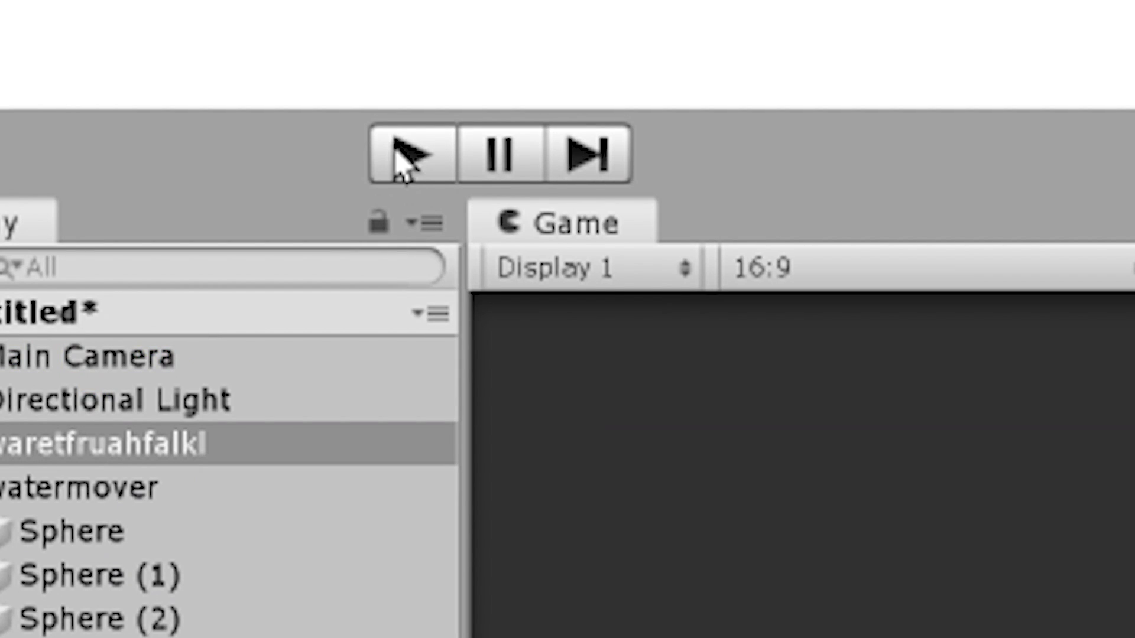
click(408, 155)
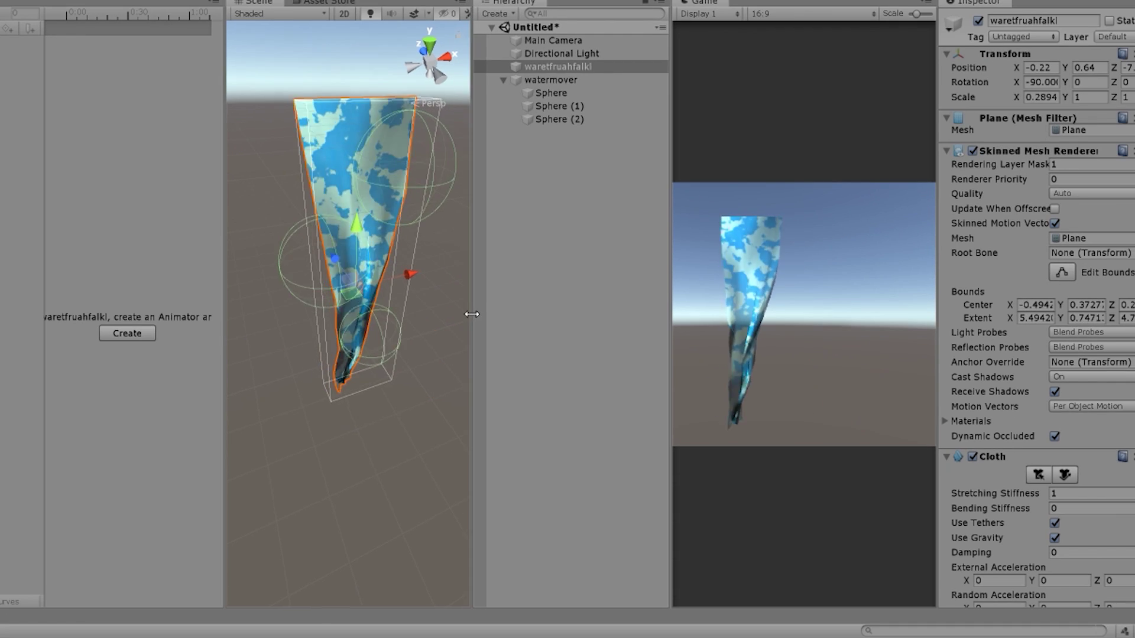
Widen the Hierarchy panel by narrowing the Scene view
drag(471, 314, 280, 314)
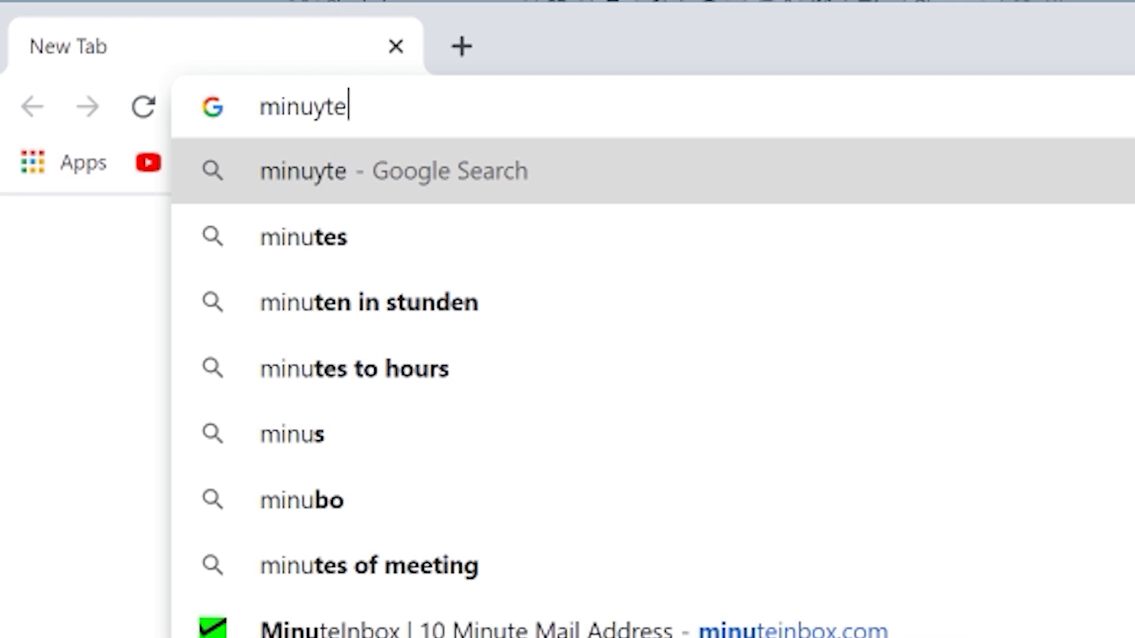
Fix the address to minuteinbox.com and load the site
key(BackSpace)
key(BackSpace)
key(BackSpace)
text(te)
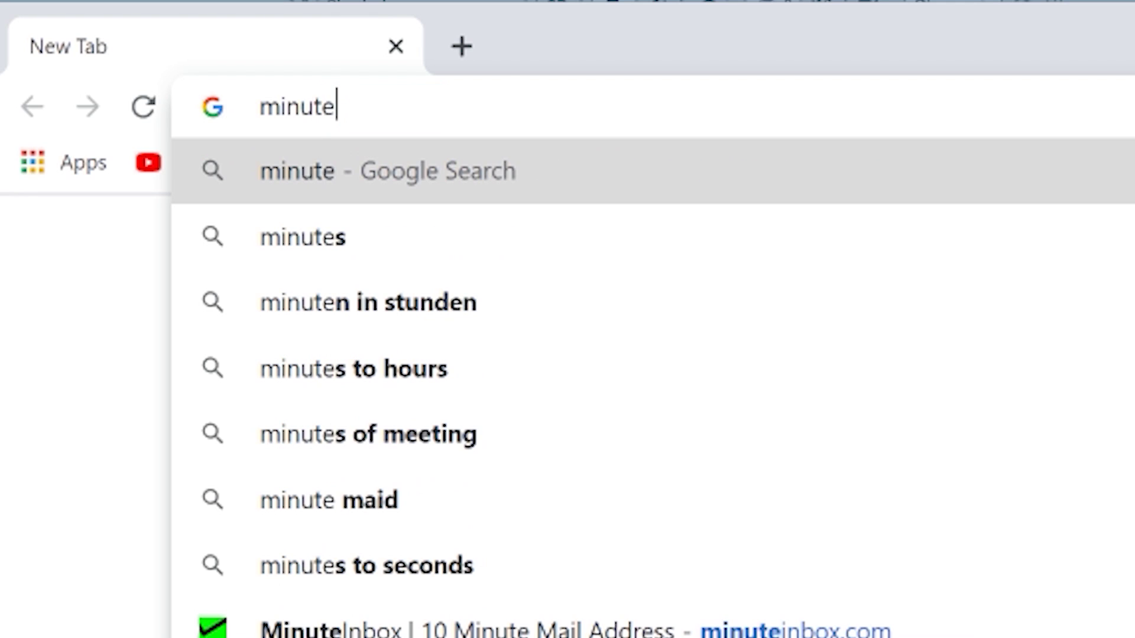
text(inbox.c)
key(Return)
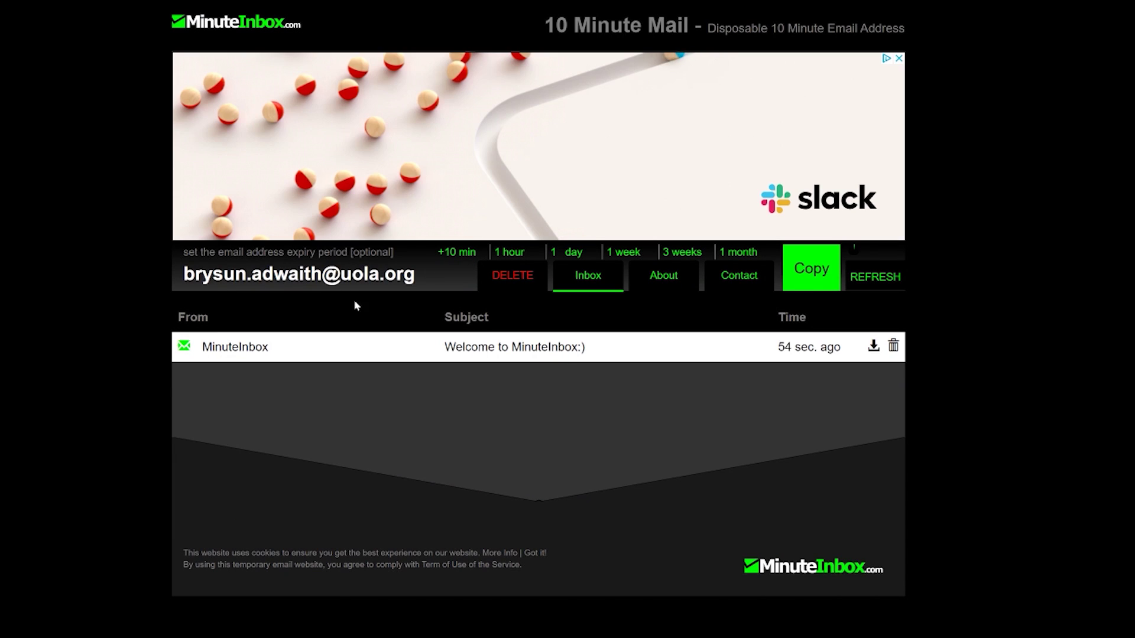
Search for unity in a new tab
key(ctrl+t)
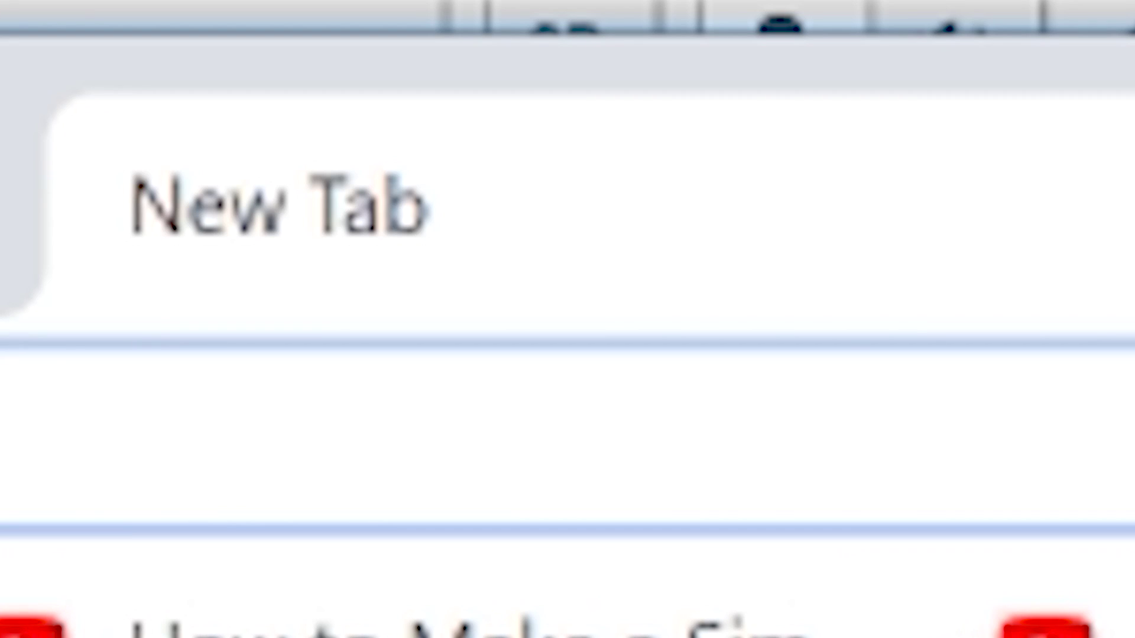
text(unity)
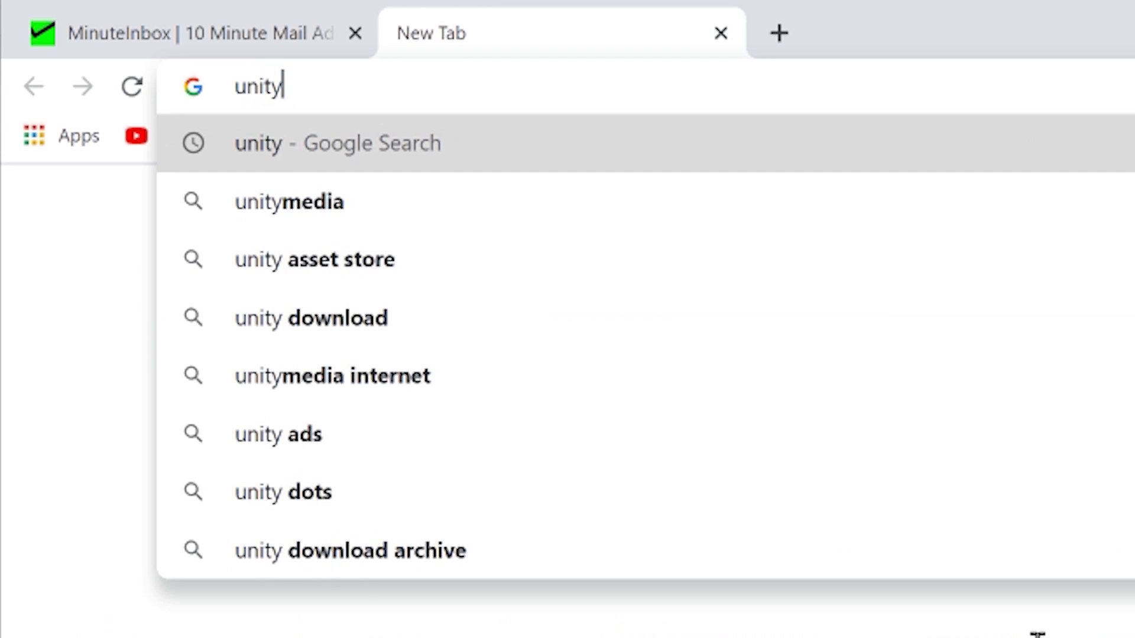
key(Return)
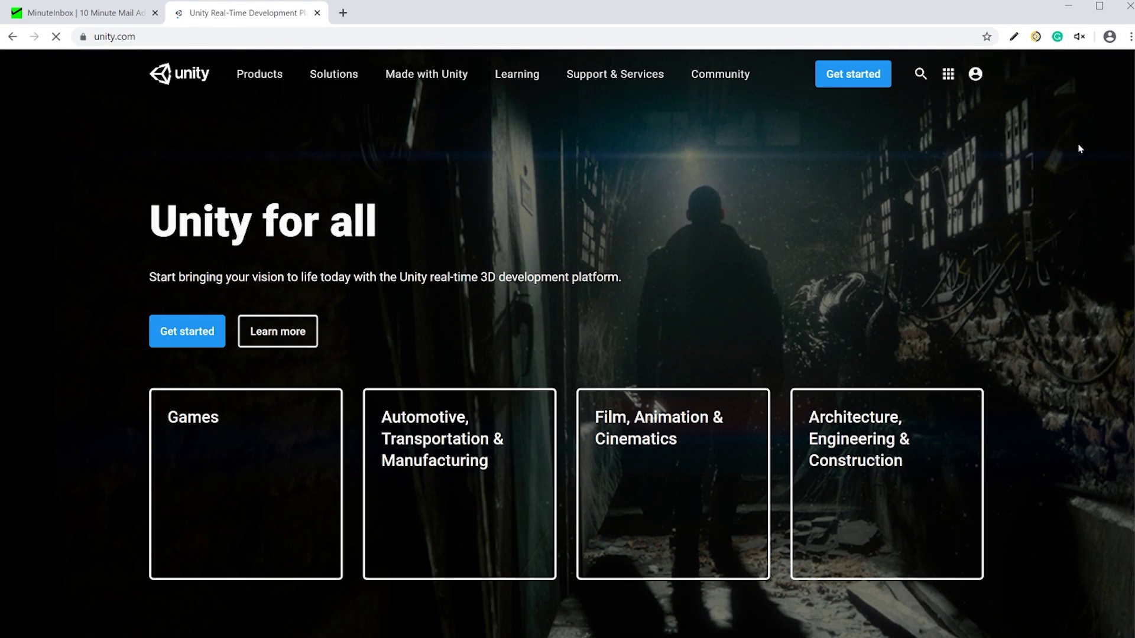
Browse Unity's Contact us form, then select the page address for replacement
scroll(671, 94, down, 20)
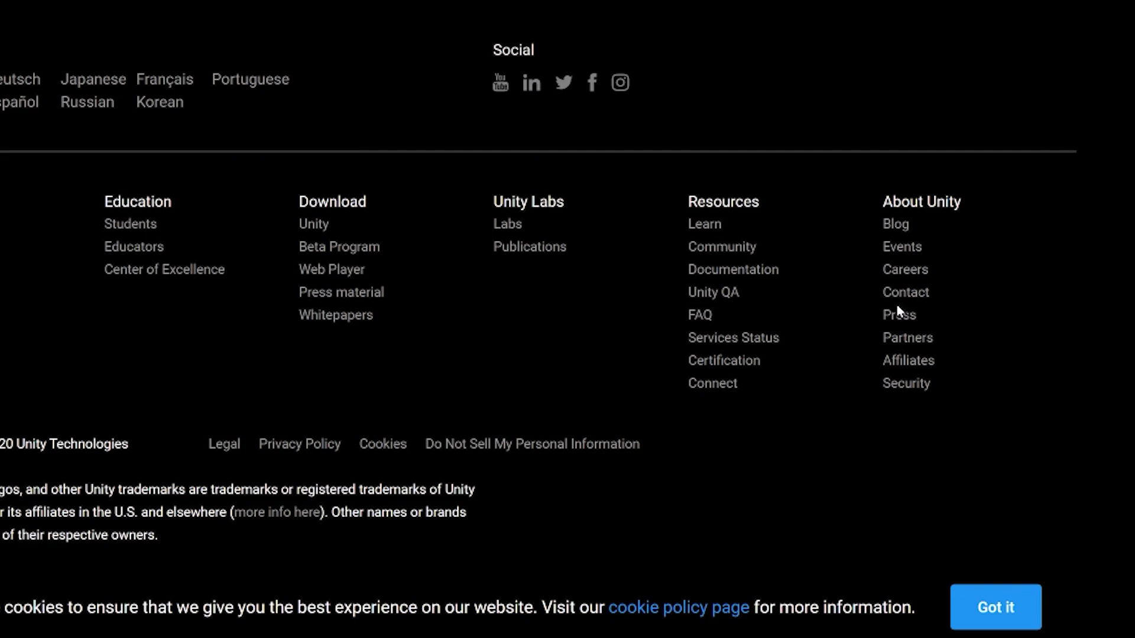
click(900, 295)
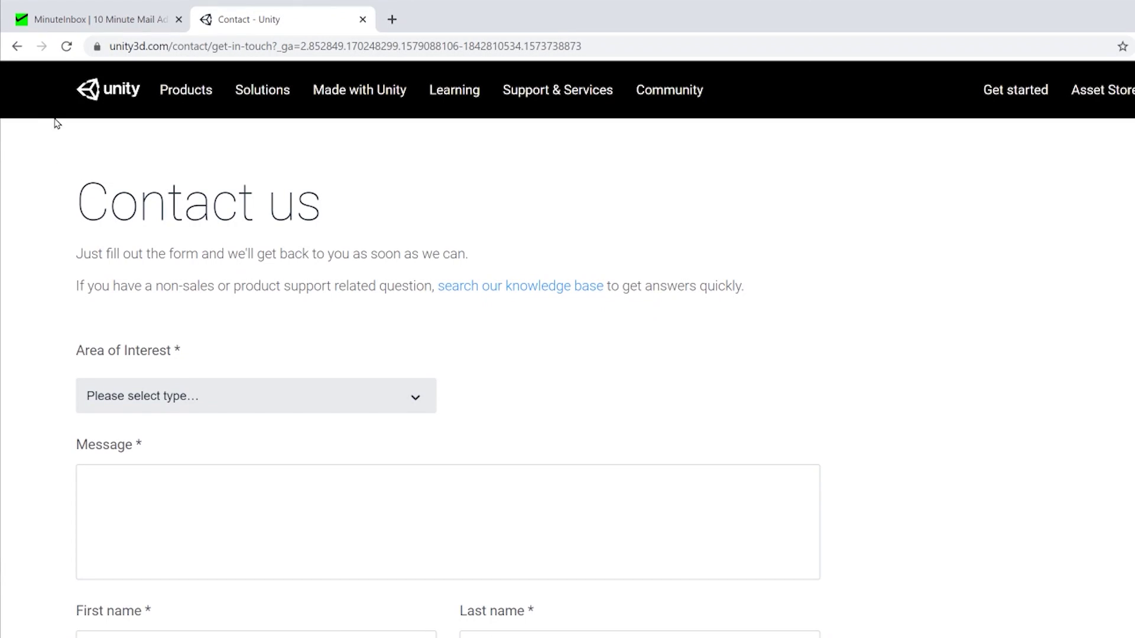
scroll(928, 455, down, 10)
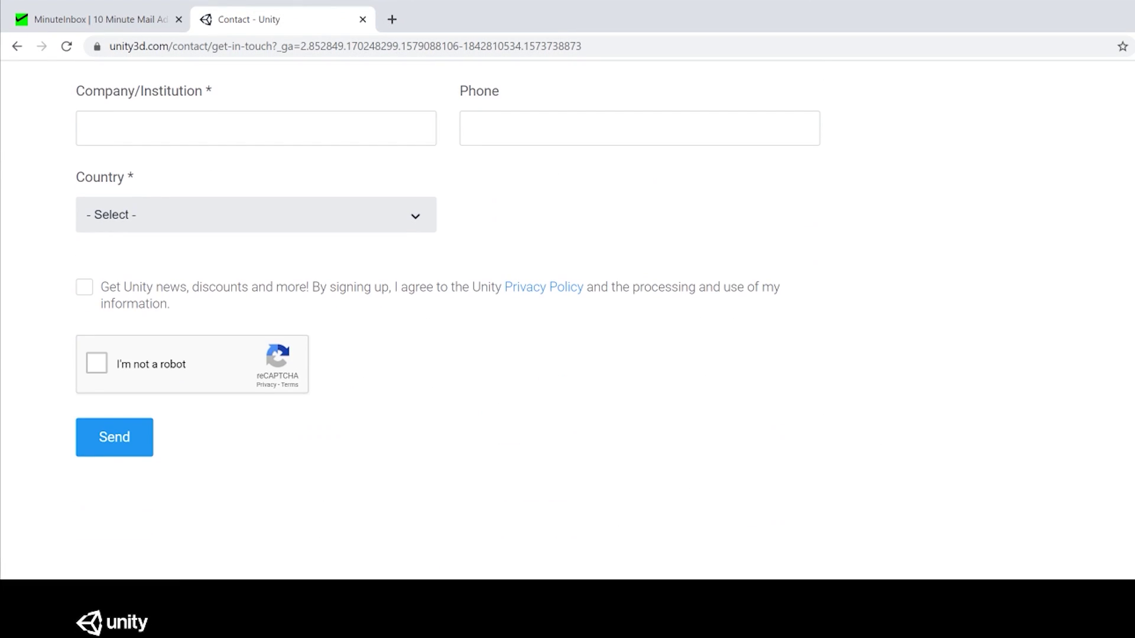
scroll(27, 362, up, 10)
scroll(28, 355, down, 7)
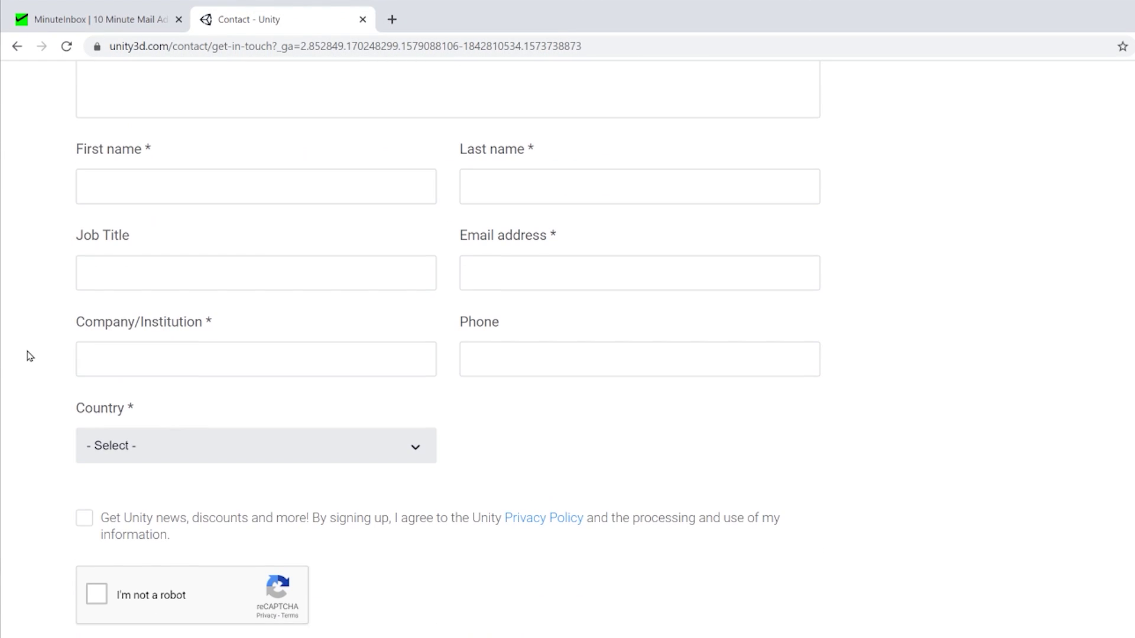
scroll(28, 354, up, 7)
click(231, 51)
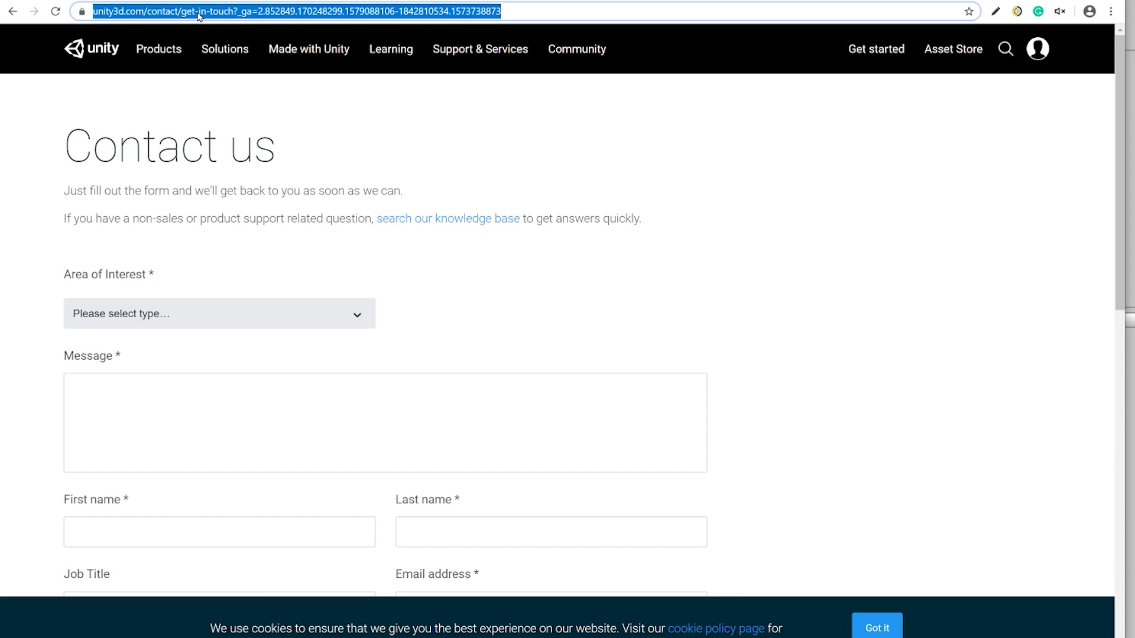
Search Google for 'unity linkedin' and open Unity Technologies' LinkedIn page
text(unity)
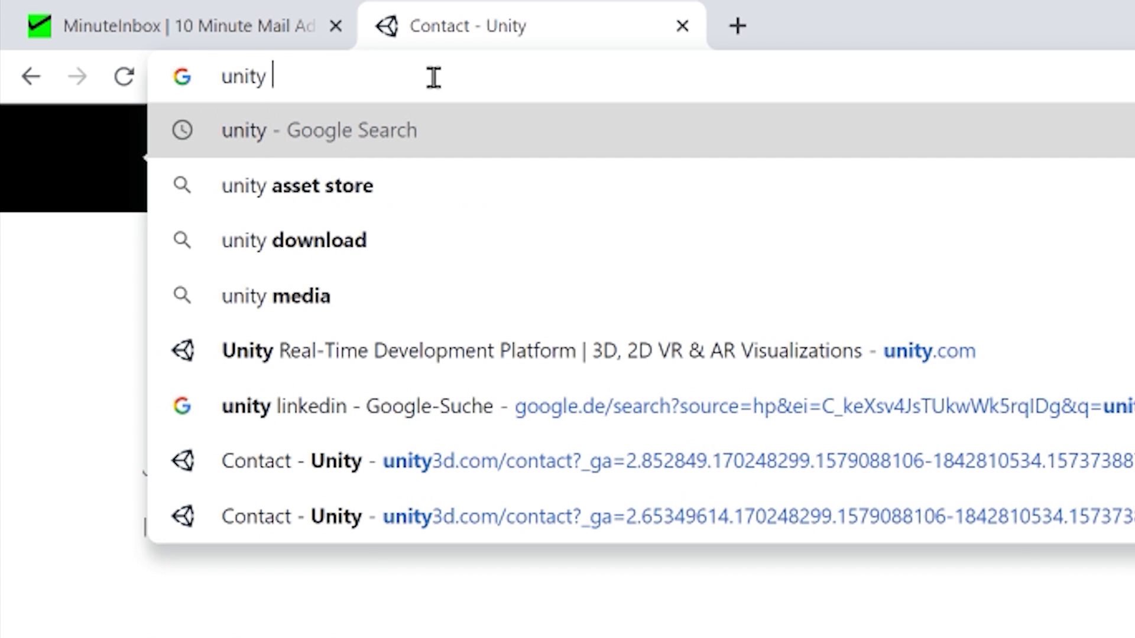
text(linkedi)
key(Return)
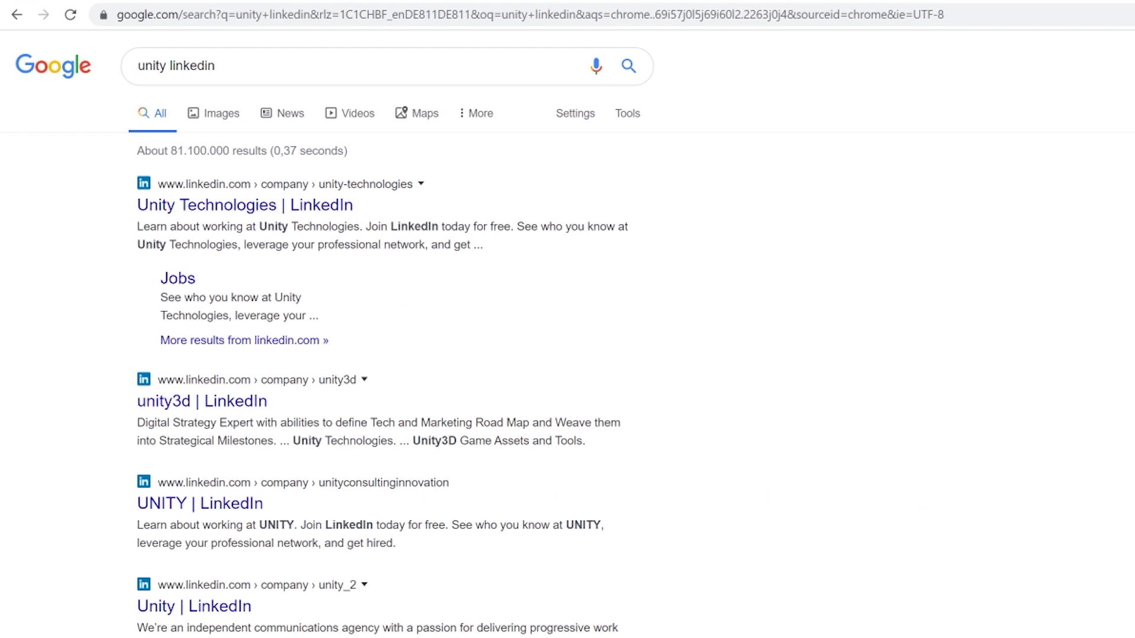
click(291, 210)
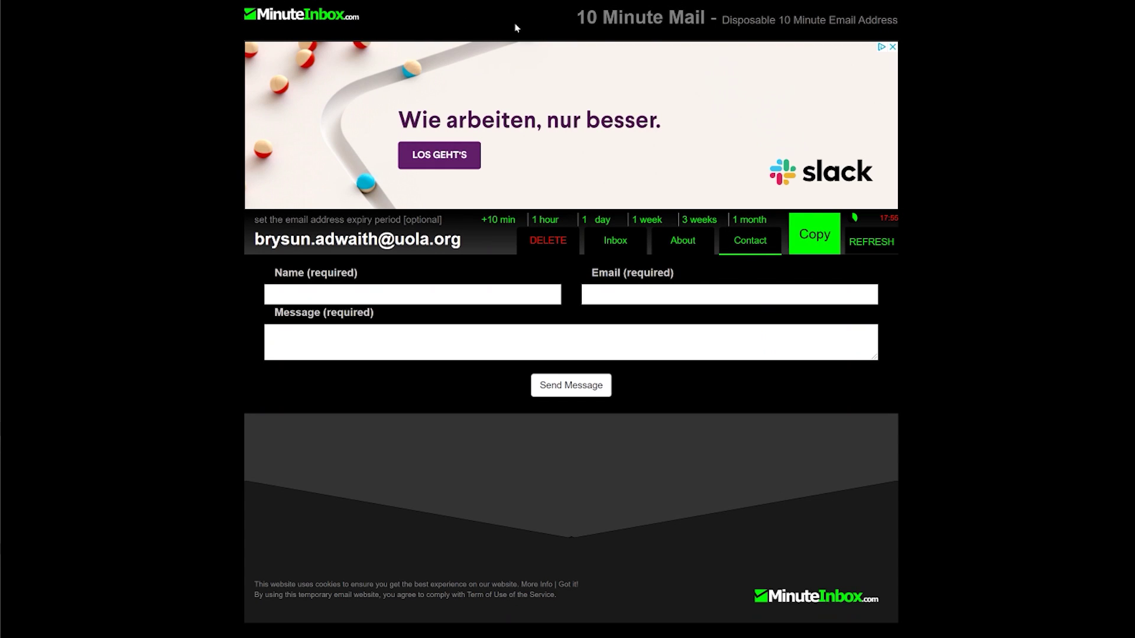
Enter the sender's full name and a unity3d.com e-mail address in the contact form
click(305, 298)
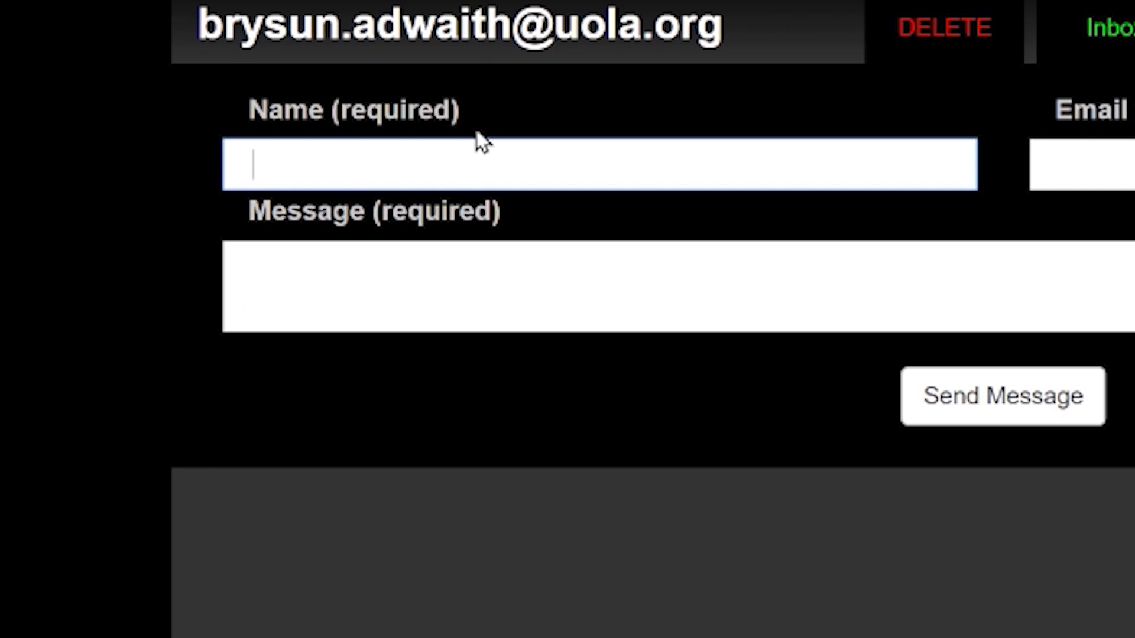
text(Tim Sweeny)
key(Tab)
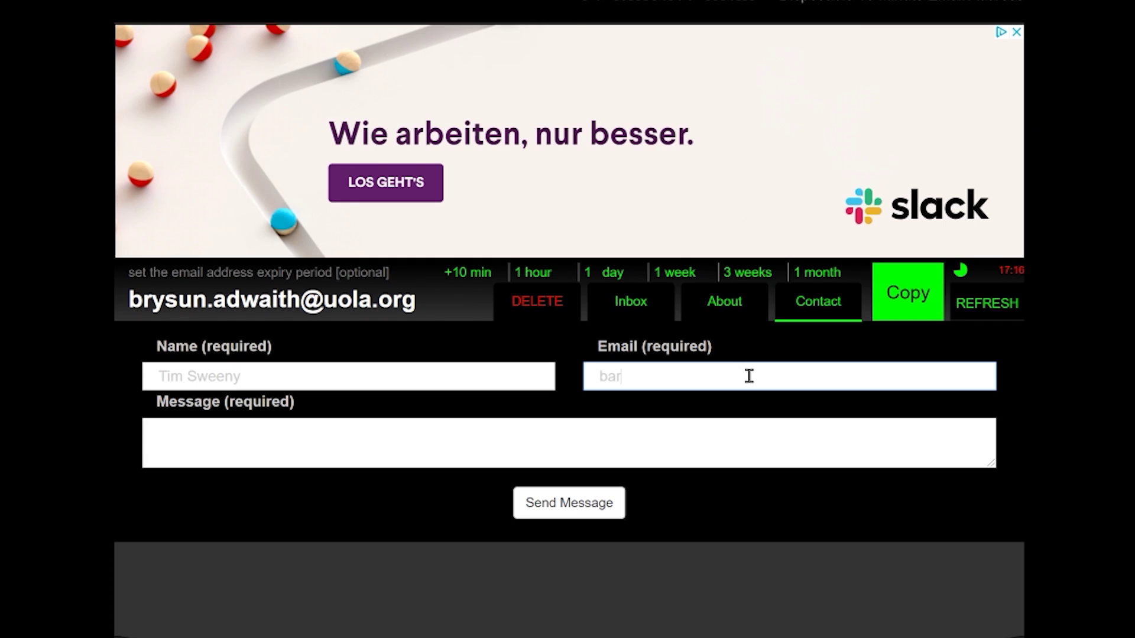
Write the joke message mocking Unity's HD Render Pipeline support and licences
key(Tab)
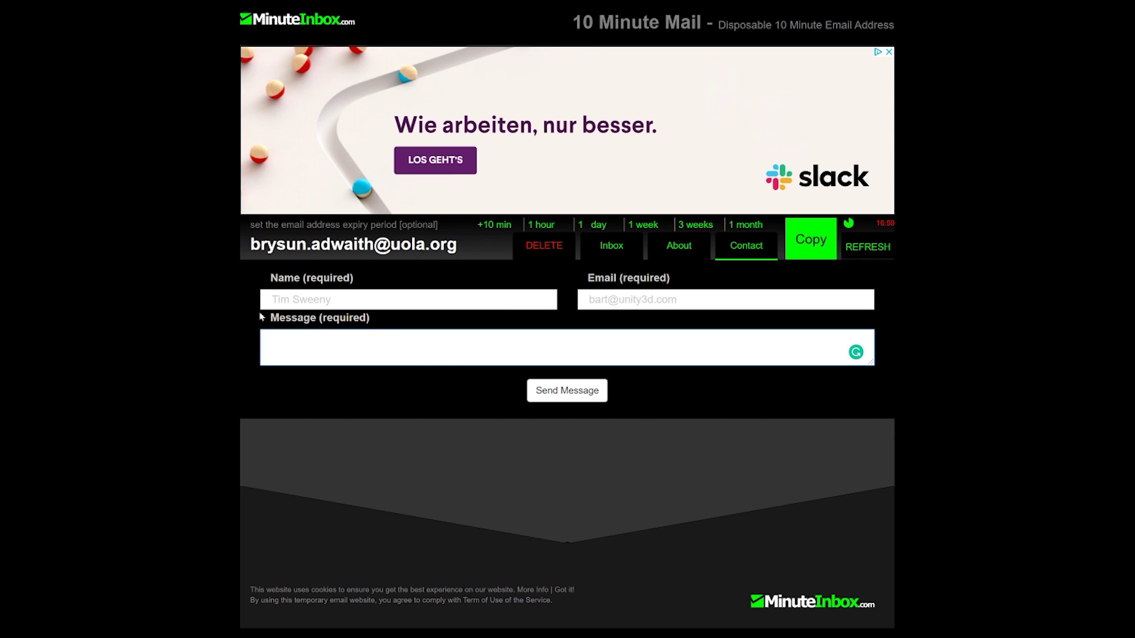
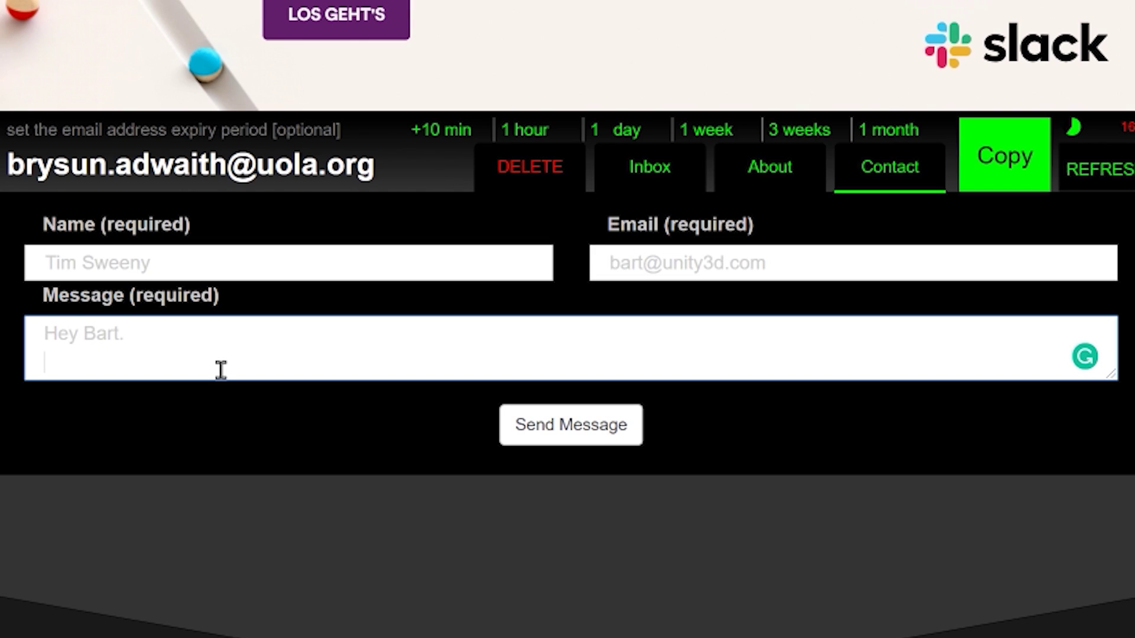
key(Return)
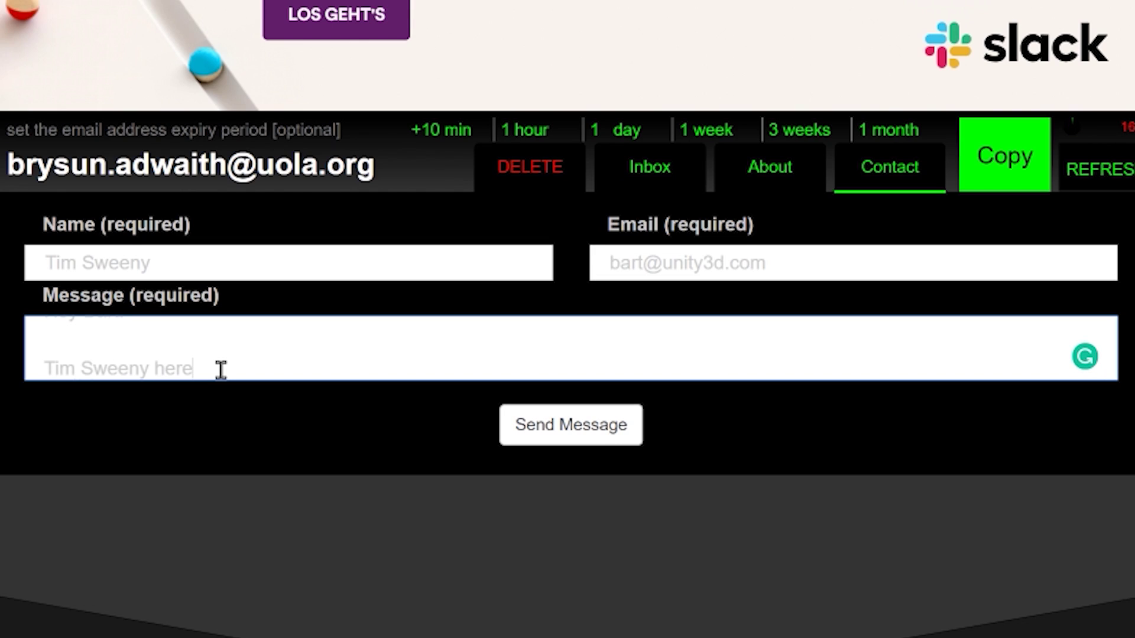
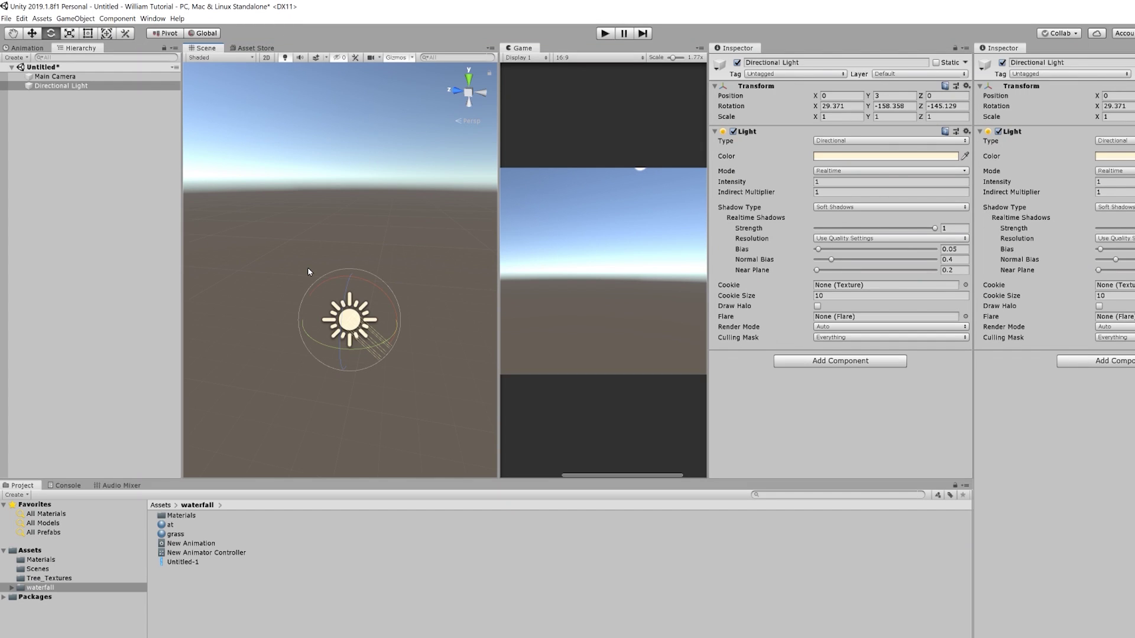
Rotate the Directional Light to about 19.35, -149.15, -123.13 to show the sun, then switch to OBS Studio
drag(350, 312, 290, 218)
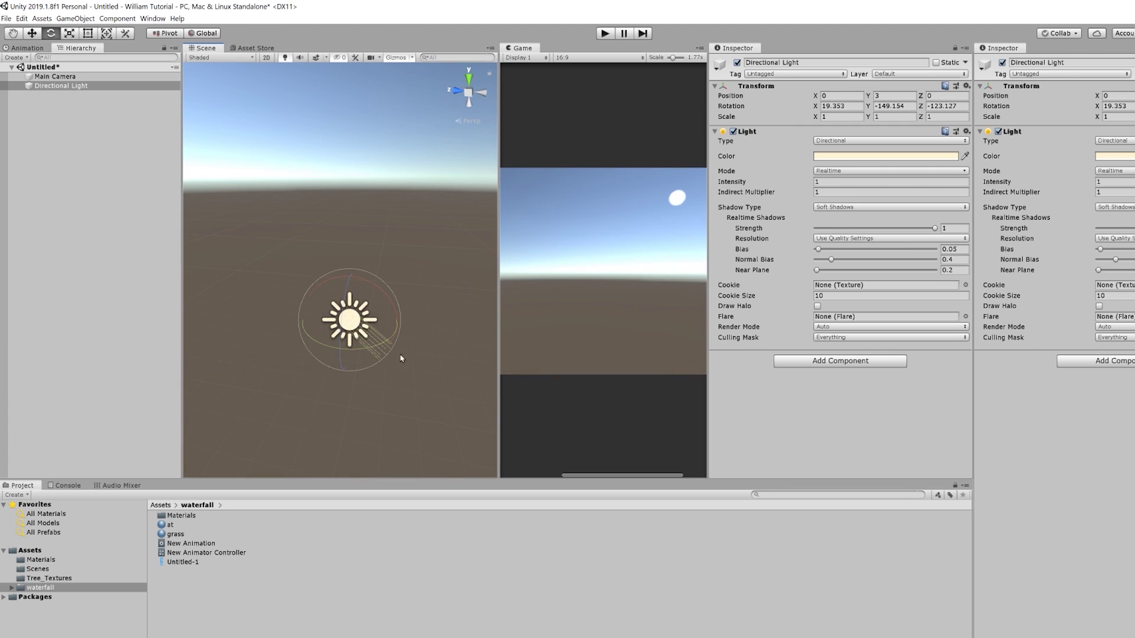
key(alt+Tab)
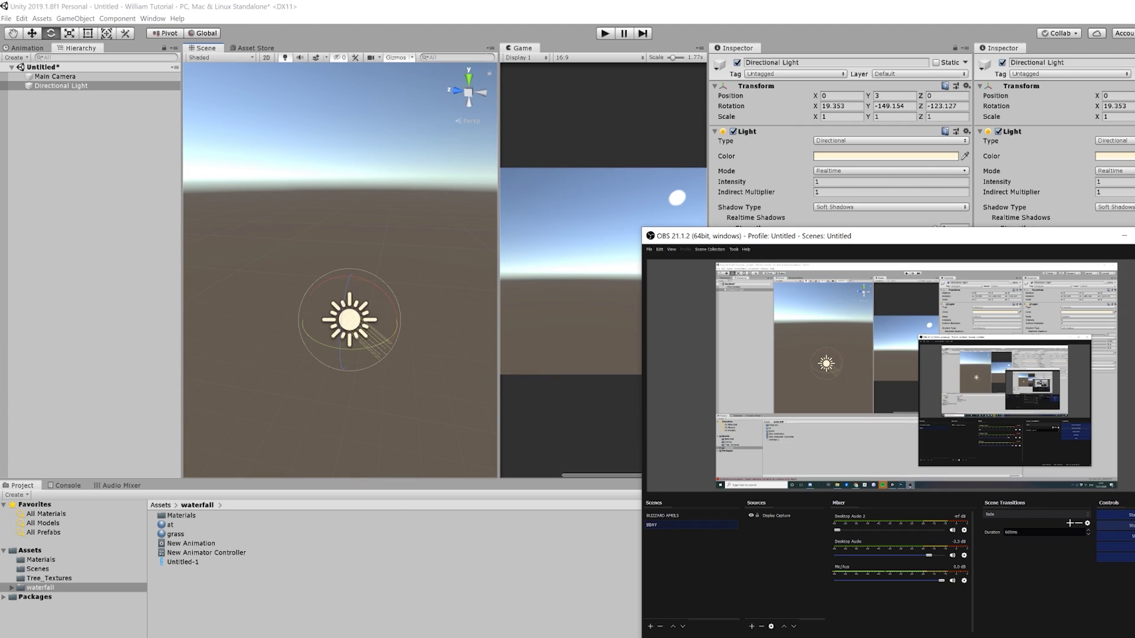